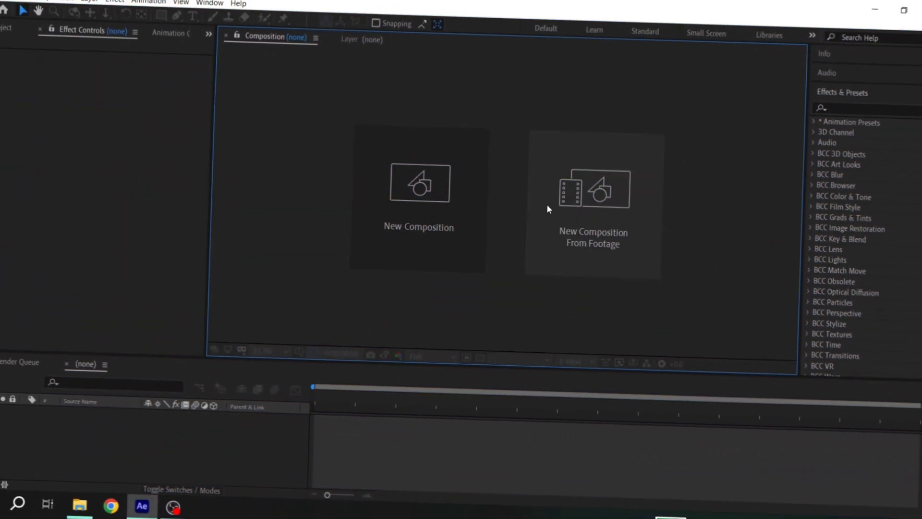
Create a new composition
{"action": "left_click", "coordinate": [434, 201]}
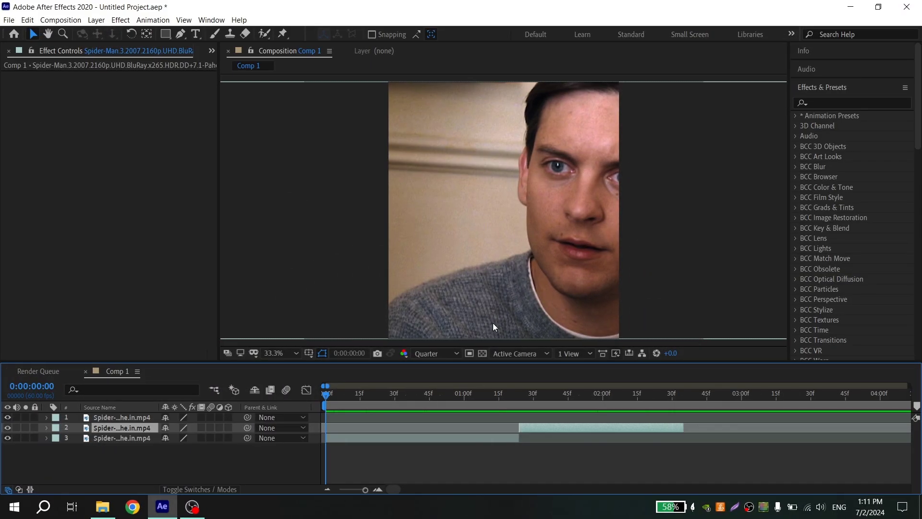
At about 0:00:00:51, shift the first clip's horizontal position to centre the man's face in the frame
{"action": "left_click", "coordinate": [443, 393]}
{"action": "left_click", "coordinate": [460, 442]}
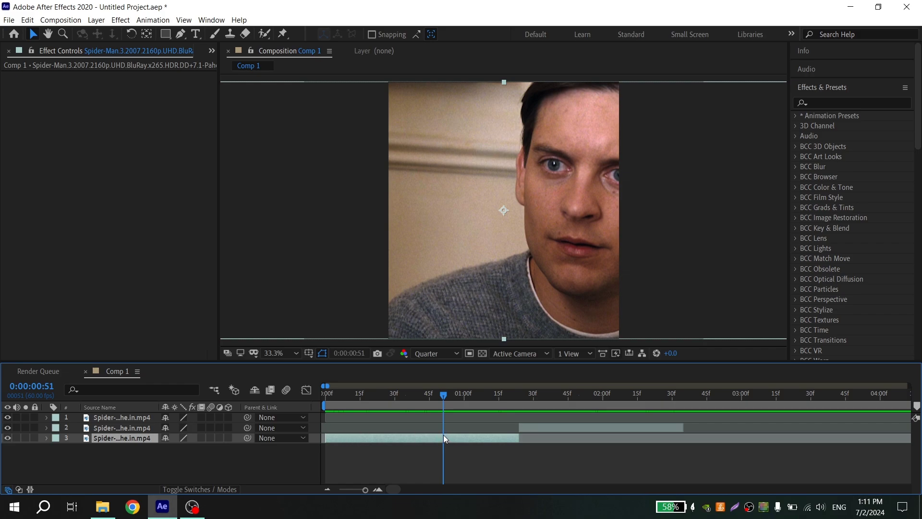
{"action": "key", "text": "p"}
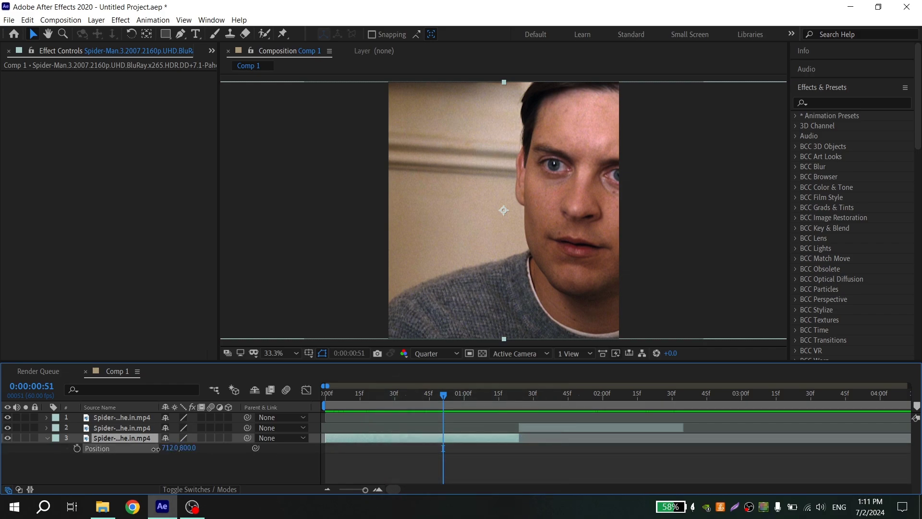
{"action": "left_click_drag", "start_coordinate": [155, 449], "coordinate": [112, 451]}
{"action": "key", "text": "p"}
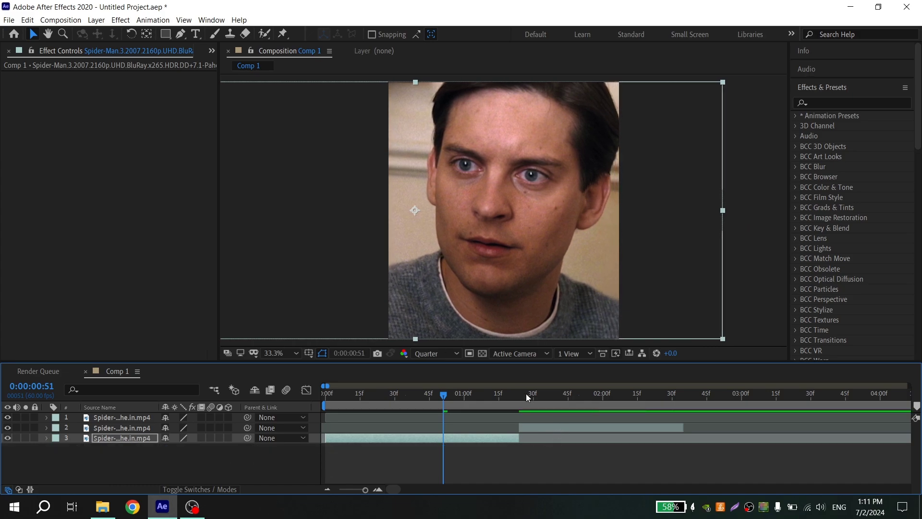
At about 0:00:01:33, adjust the second clip's horizontal position to shift the posing man slightly right in the frame
{"action": "left_click_drag", "start_coordinate": [526, 394], "coordinate": [540, 399]}
{"action": "left_click", "coordinate": [529, 434]}
{"action": "key", "text": "p"}
{"action": "key", "text": "p"}
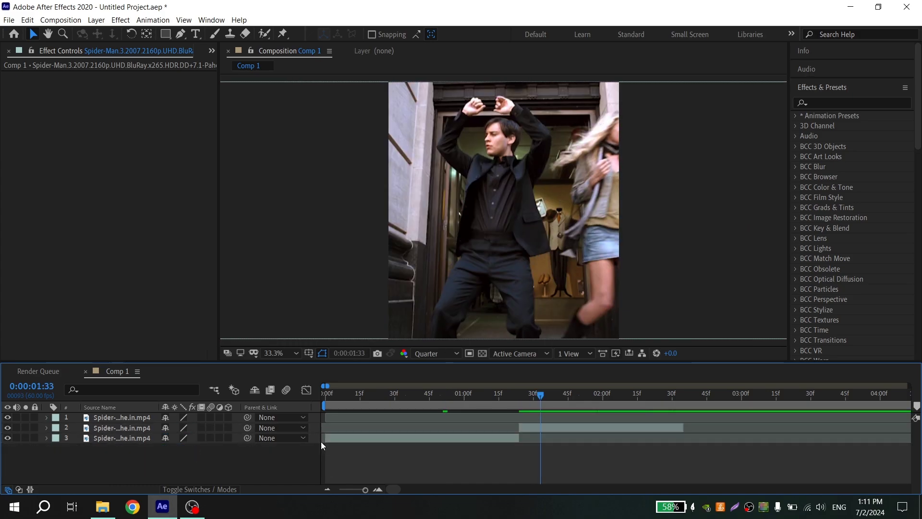
{"action": "left_click", "coordinate": [574, 427]}
{"action": "key", "text": "p"}
{"action": "left_click_drag", "start_coordinate": [171, 438], "coordinate": [185, 439]}
{"action": "key", "text": "p"}
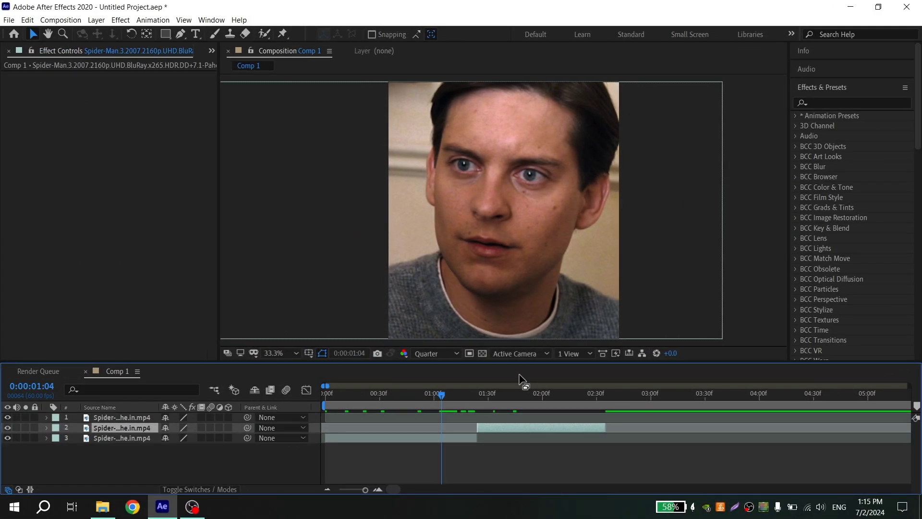
Shift the second clip to start at 0:00:01:04, overlapping the first clip, and place its layer below the first clip's layer
{"action": "key", "text": "equal"}
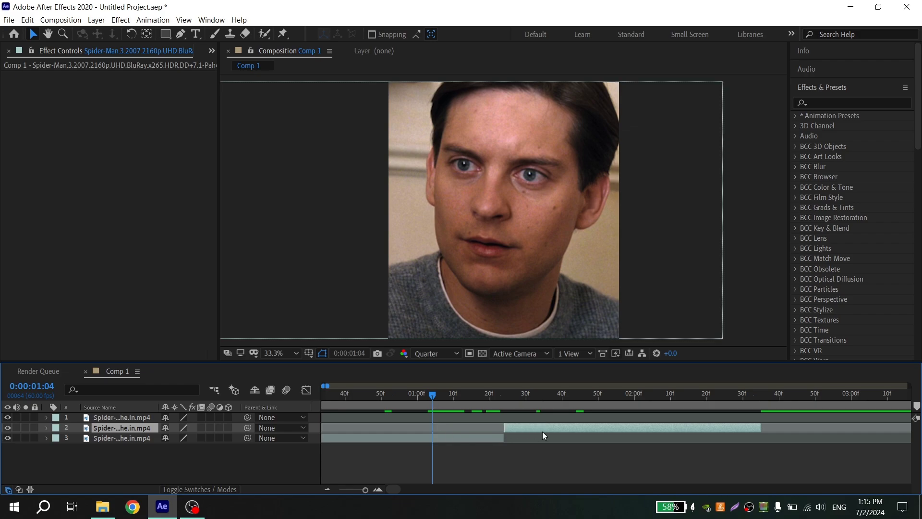
{"action": "left_click_drag", "start_coordinate": [544, 432], "coordinate": [470, 432]}
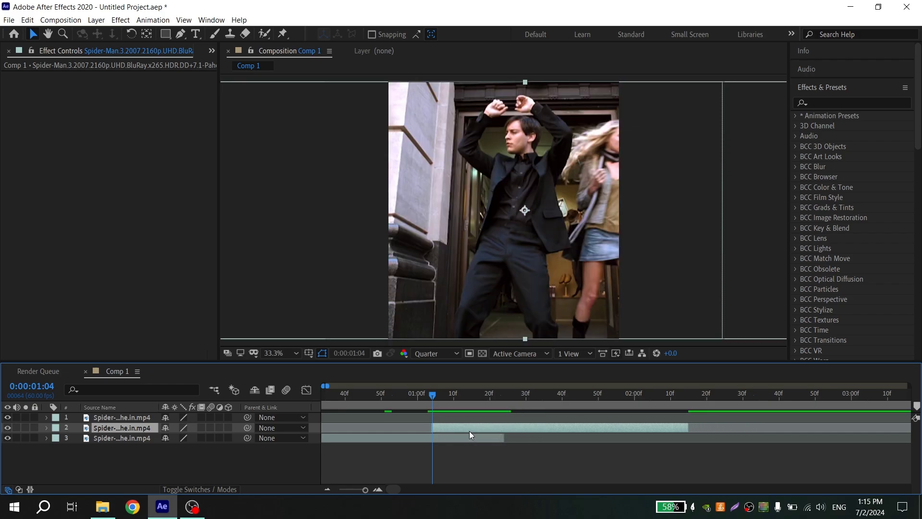
{"action": "left_click_drag", "start_coordinate": [140, 431], "coordinate": [144, 446]}
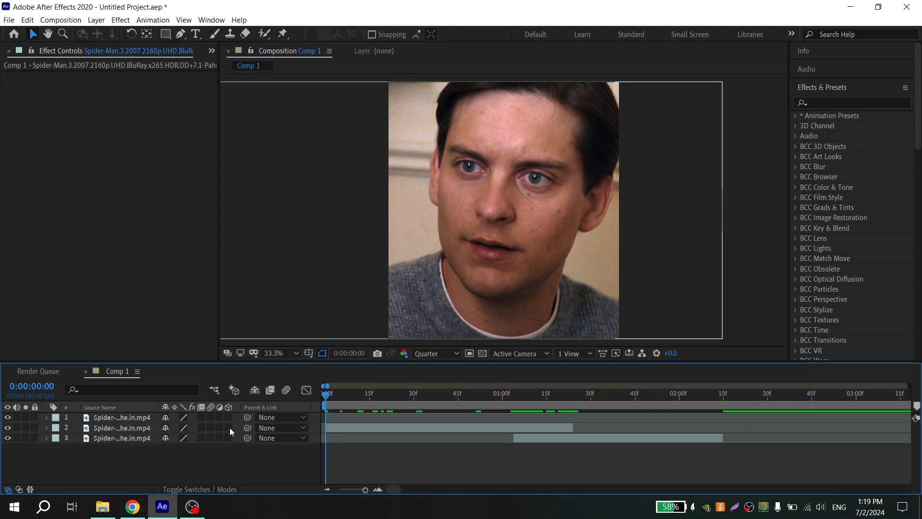
Enable 3D and motion blur for both overlapping clips
{"action": "left_click", "coordinate": [229, 428]}
{"action": "left_click", "coordinate": [228, 438]}
{"action": "left_click", "coordinate": [212, 427]}
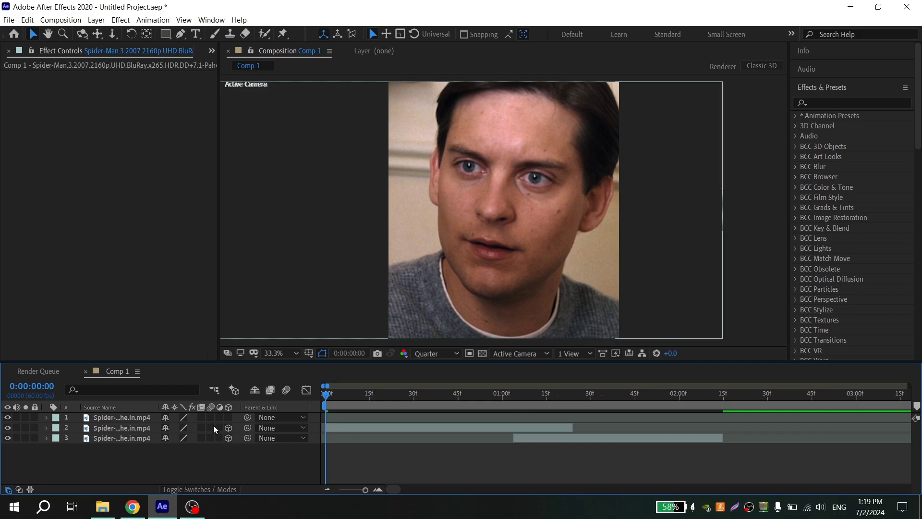
{"action": "left_click", "coordinate": [212, 438]}
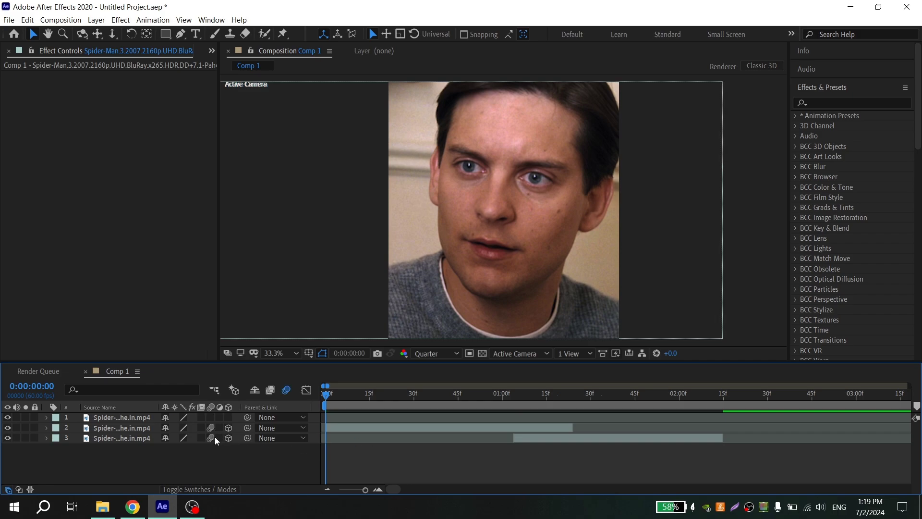
Add a one-node camera with the 50mm preset above the first clip's layer
{"action": "left_click", "coordinate": [367, 426]}
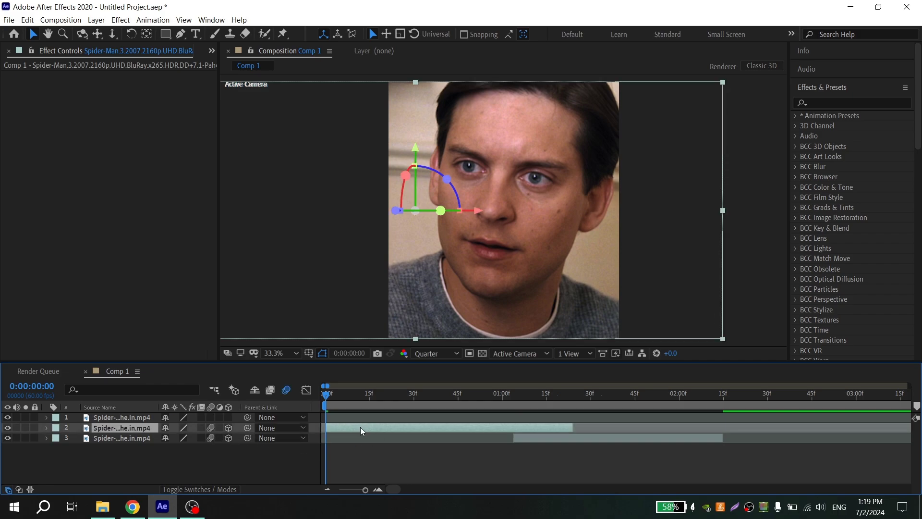
{"action": "right_click", "coordinate": [74, 424]}
{"action": "mouse_move", "coordinate": [102, 311]}
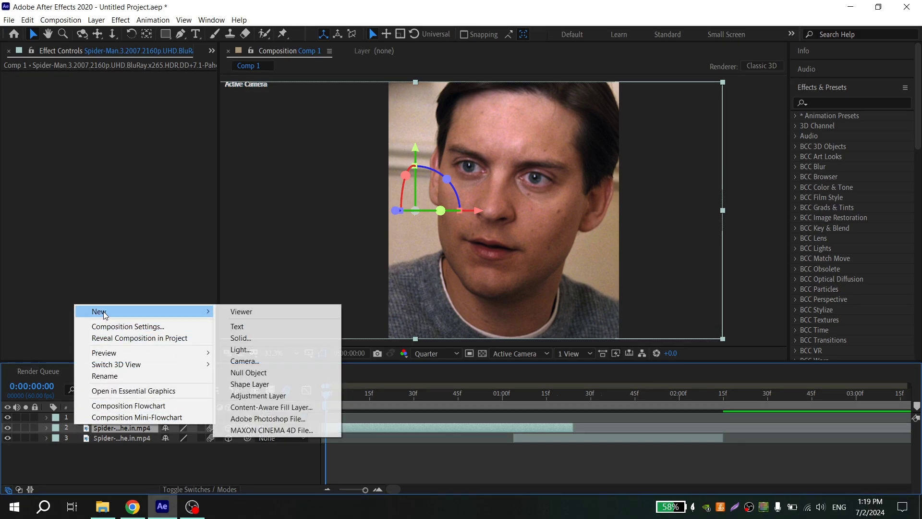
{"action": "left_click", "coordinate": [267, 361]}
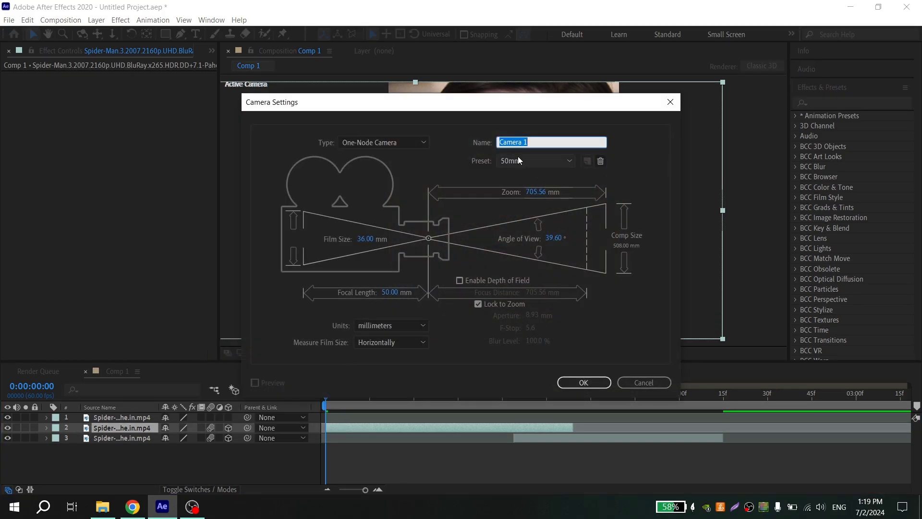
{"action": "left_click", "coordinate": [584, 382]}
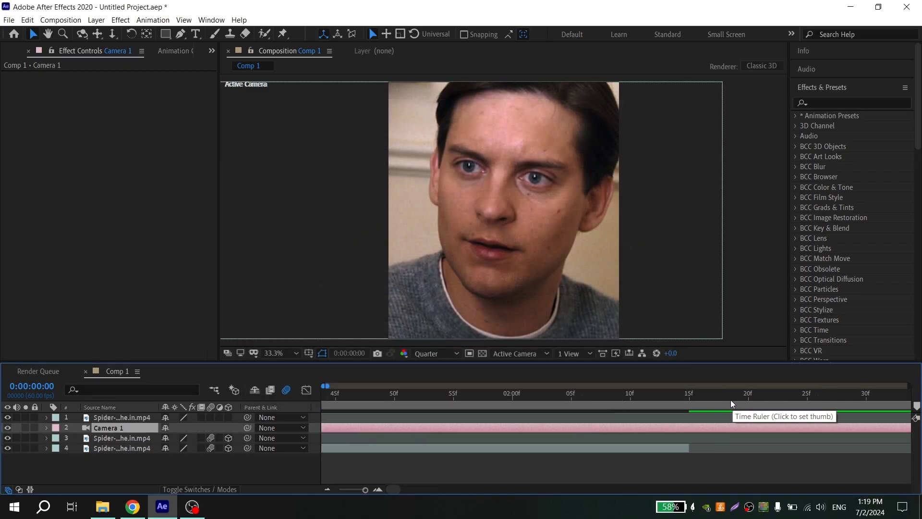
Split the camera layer at 0:00:02:15, where the second clip ends, and delete the remaining part
{"action": "left_click", "coordinate": [691, 398]}
{"action": "key", "text": "ctrl+shift+d"}
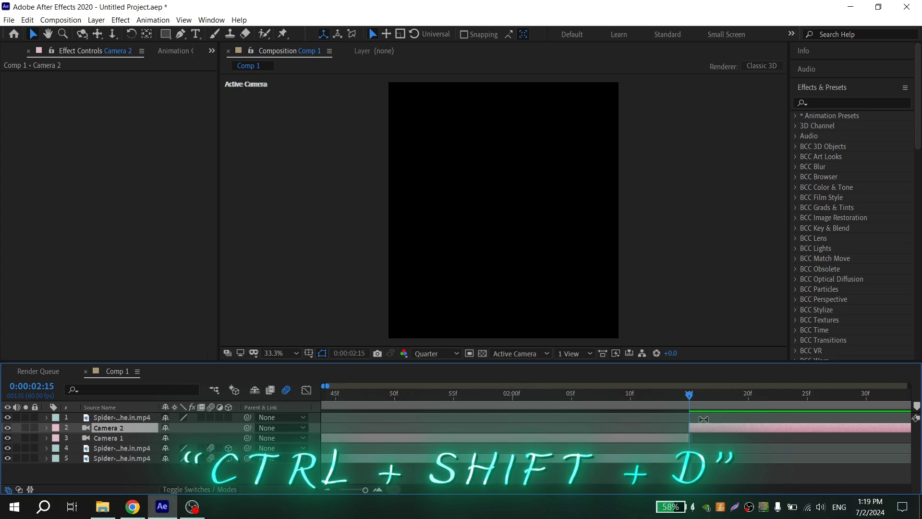
{"action": "key", "text": "Delete"}
{"action": "scroll", "coordinate": [492, 405], "scroll_direction": "down", "scroll_amount": 3}
{"action": "left_click_drag", "start_coordinate": [476, 397], "coordinate": [538, 396]}
{"action": "scroll", "coordinate": [543, 397], "scroll_direction": "up", "scroll_amount": 3}
{"action": "left_click", "coordinate": [399, 426]}
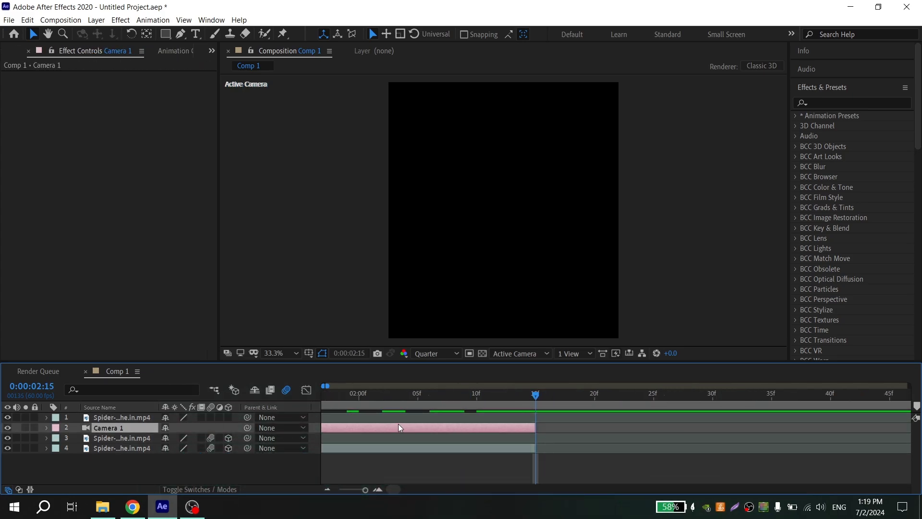
Add a null object above the camera and trim it to end at 0:00:02:15
{"action": "right_click", "coordinate": [73, 427]}
{"action": "mouse_move", "coordinate": [136, 313]}
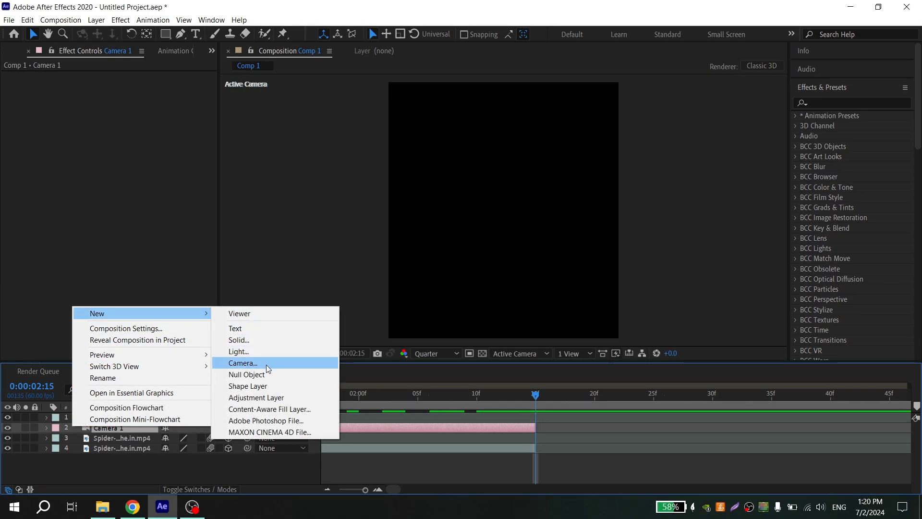
{"action": "left_click", "coordinate": [246, 374]}
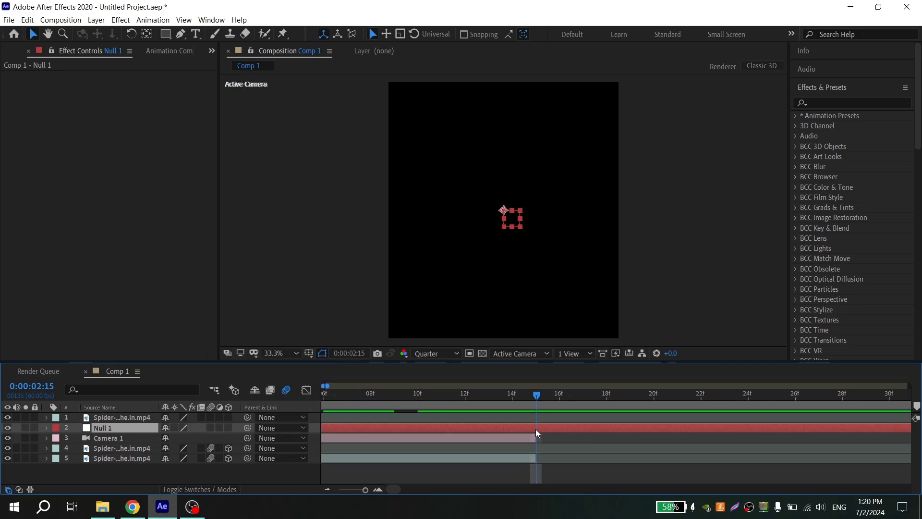
{"action": "key", "text": "ctrl+shift+d"}
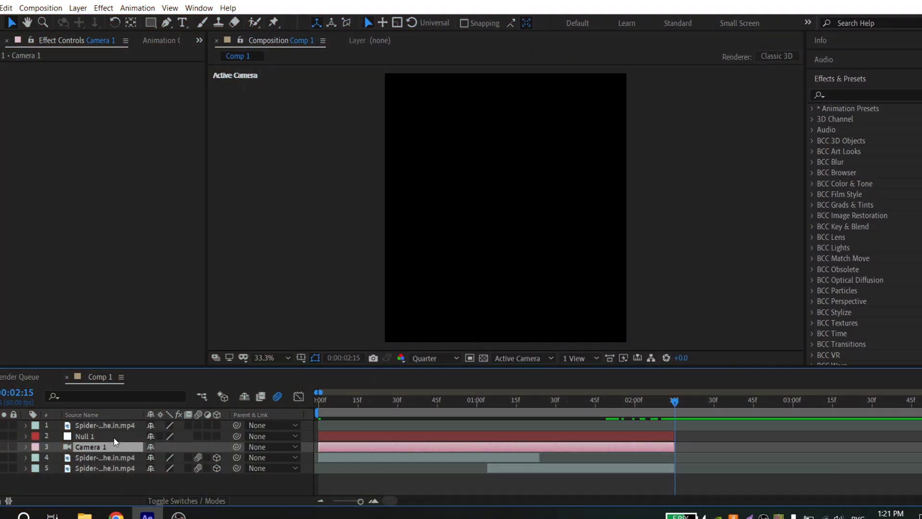
Parent Camera 1 to Null 1 and enable 3D and motion blur on the null
{"action": "scroll", "coordinate": [394, 454], "scroll_direction": "up", "scroll_amount": 2}
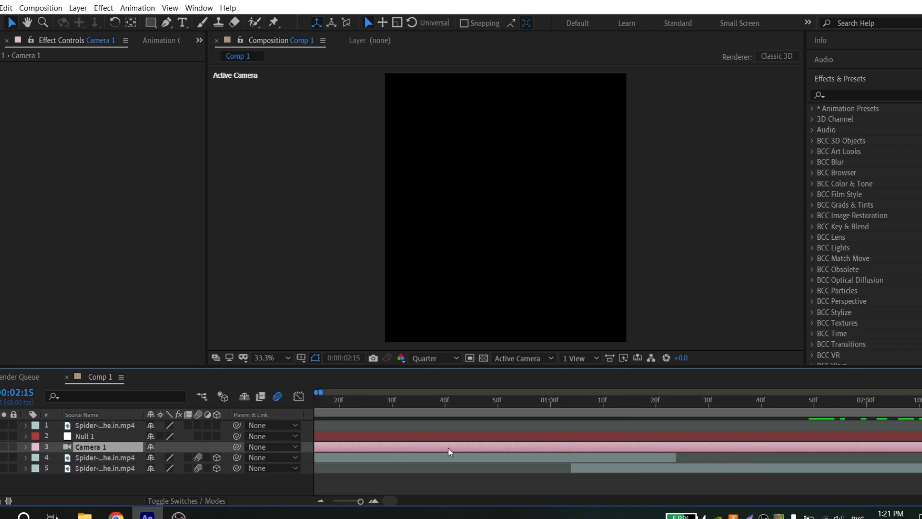
{"action": "scroll", "coordinate": [437, 452], "scroll_direction": "down", "scroll_amount": 2}
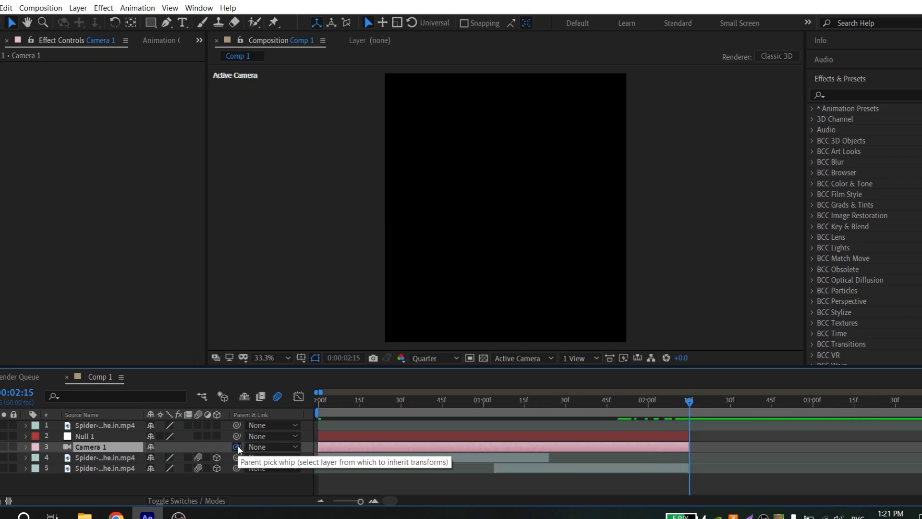
{"action": "left_click_drag", "start_coordinate": [218, 448], "coordinate": [93, 440]}
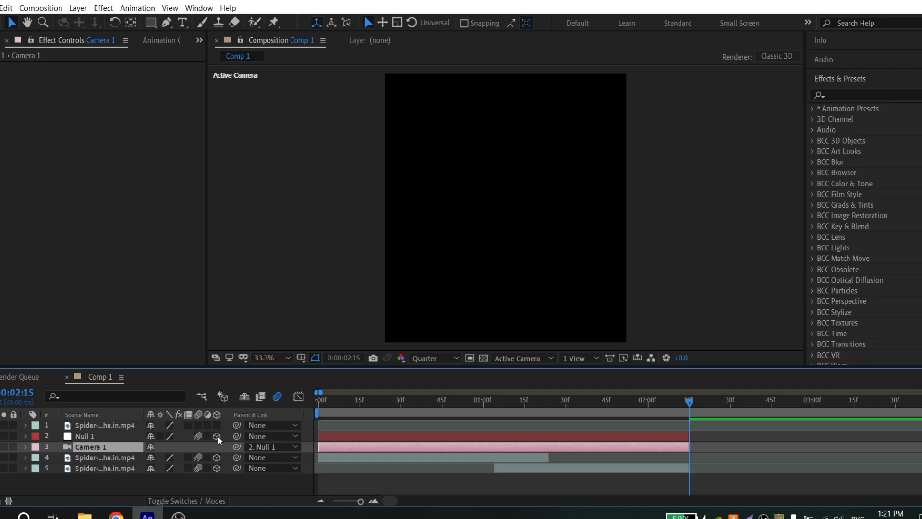
Turn off 3D and motion blur for both clip layers
{"action": "left_click", "coordinate": [340, 438]}
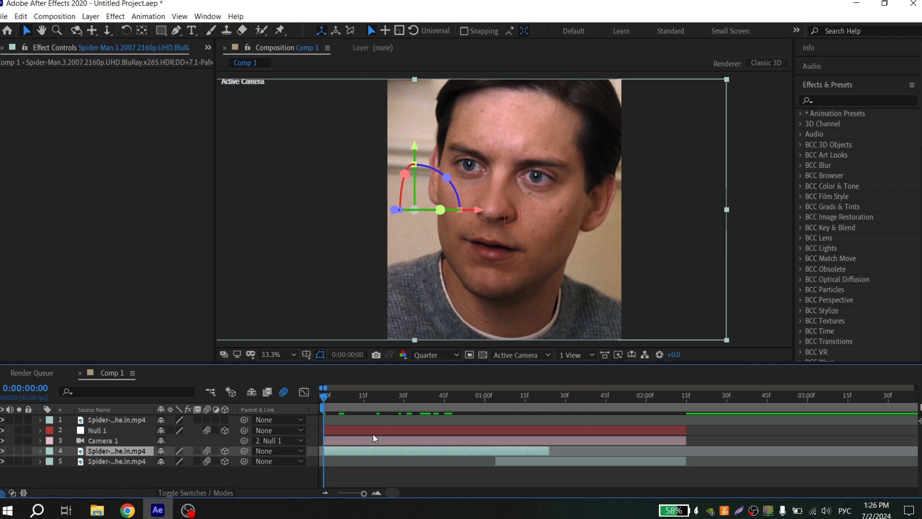
{"action": "left_click_drag", "start_coordinate": [225, 451], "coordinate": [225, 464]}
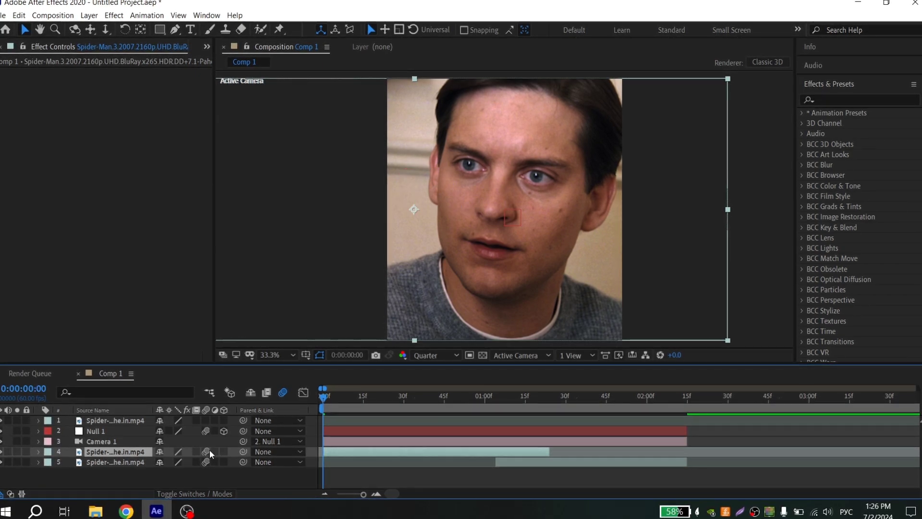
{"action": "right_click", "coordinate": [356, 454]}
{"action": "left_click", "coordinate": [384, 391]}
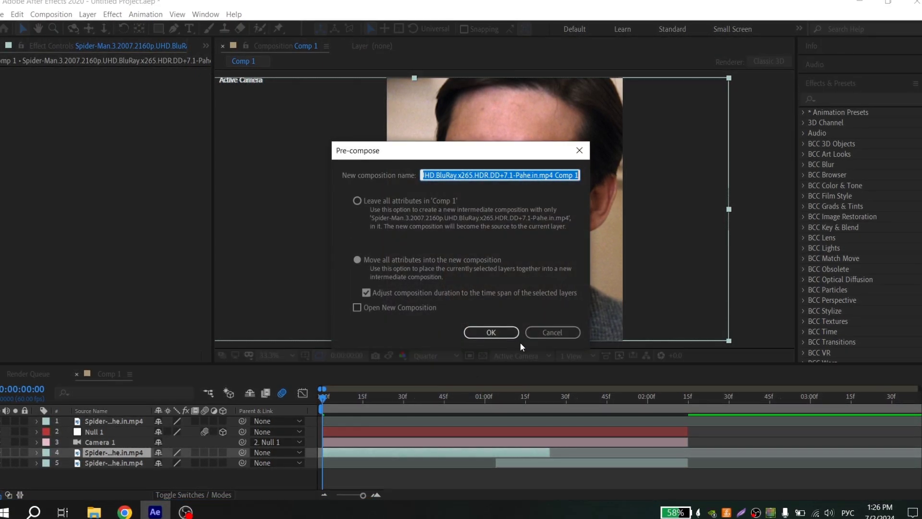
{"action": "left_click", "coordinate": [531, 334]}
Pre-compose the first clip, moving all attributes into the new composition and adjusting its duration to the clip's time span
{"action": "right_click", "coordinate": [336, 451]}
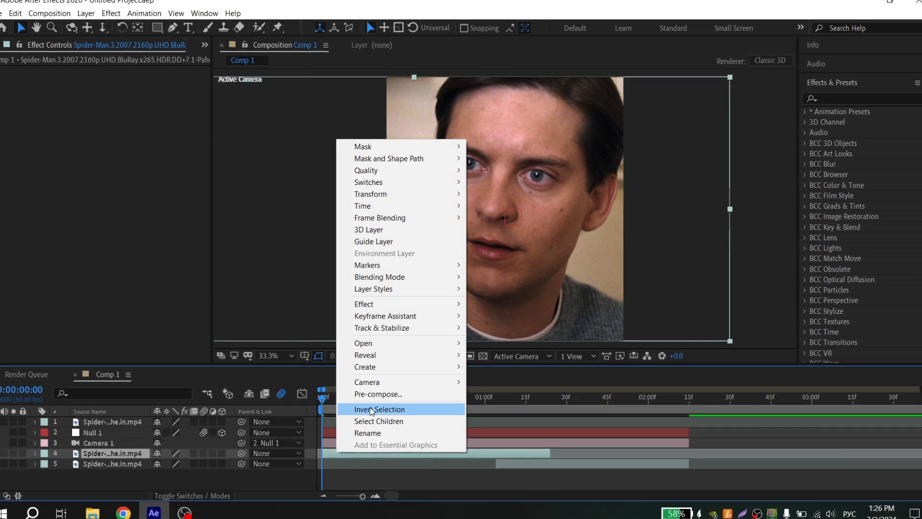
{"action": "left_click", "coordinate": [368, 394]}
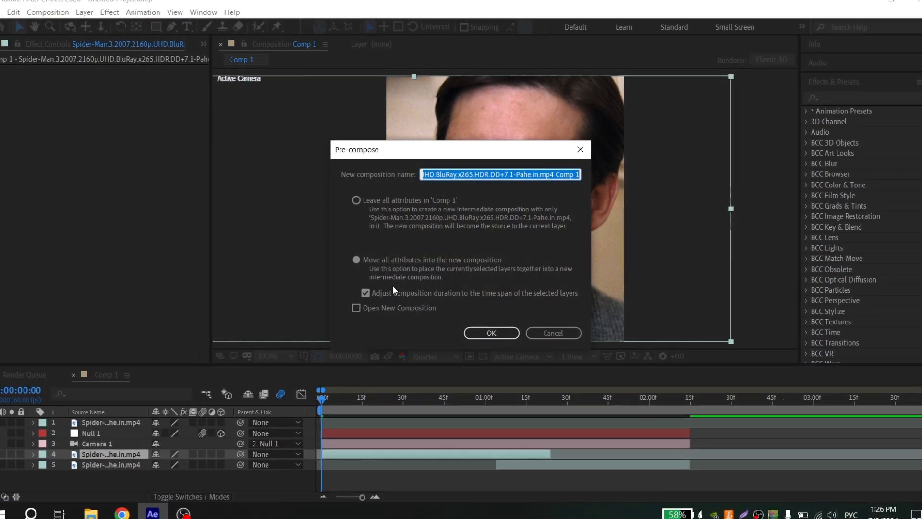
{"action": "left_click", "coordinate": [494, 336]}
Pre-compose the second clip, moving all attributes into the new composition with its duration matched to the clip
{"action": "left_click", "coordinate": [523, 465]}
{"action": "right_click", "coordinate": [515, 465]}
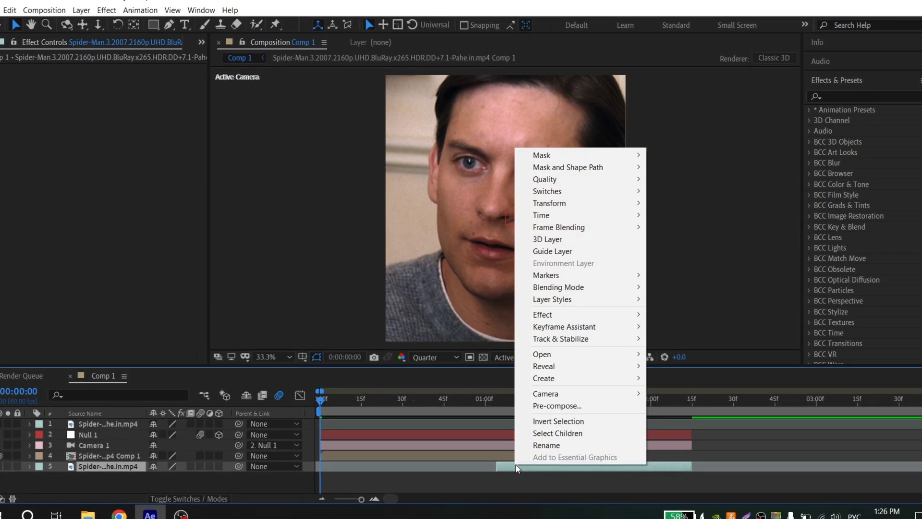
{"action": "left_click", "coordinate": [558, 406]}
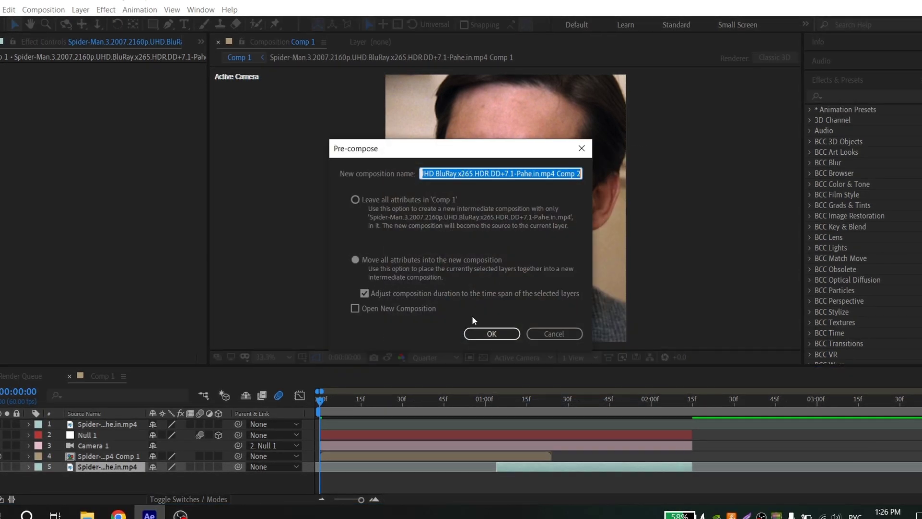
{"action": "left_click", "coordinate": [492, 334]}
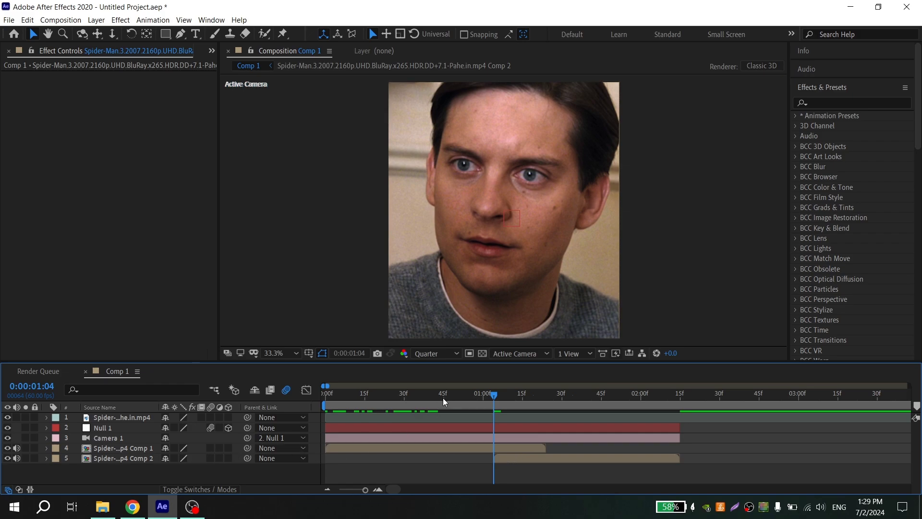
Return to the start of the timeline and enable 3D and motion blur on the first clip's pre-composition
{"action": "left_click_drag", "start_coordinate": [443, 398], "coordinate": [308, 419]}
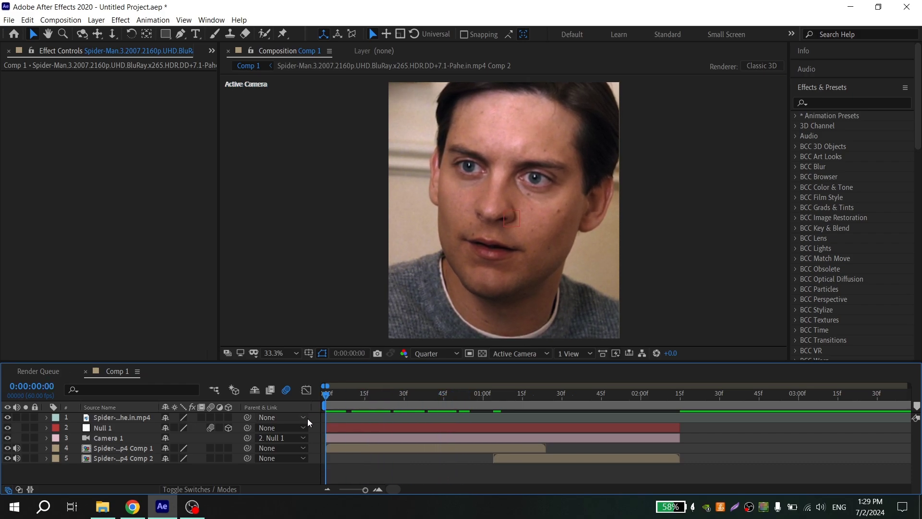
{"action": "left_click", "coordinate": [229, 447]}
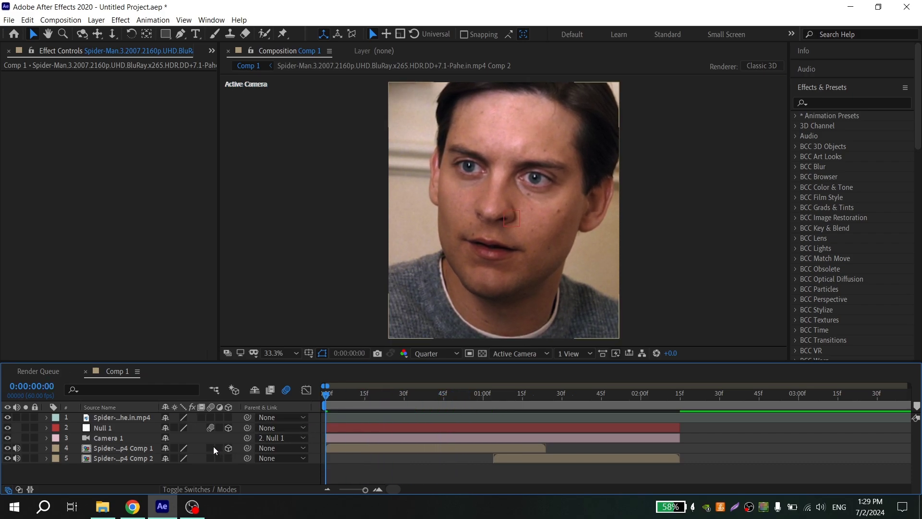
Move to the start of the second clip in the timeline, select that clip, and hide the first clip's pre-composition
{"action": "scroll", "coordinate": [500, 439], "scroll_direction": "up", "scroll_amount": 3}
{"action": "left_click_drag", "start_coordinate": [476, 403], "coordinate": [463, 402]}
{"action": "scroll", "coordinate": [474, 438], "scroll_direction": "down", "scroll_amount": 3}
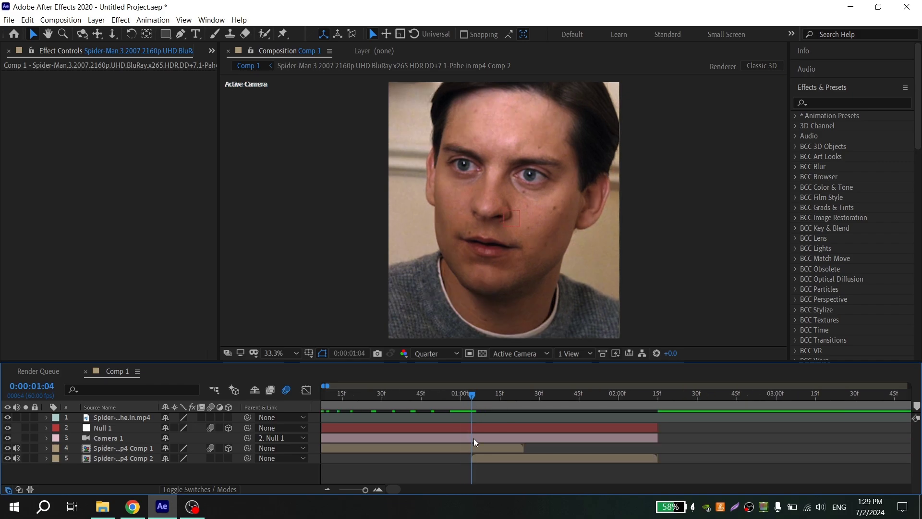
{"action": "left_click", "coordinate": [498, 458]}
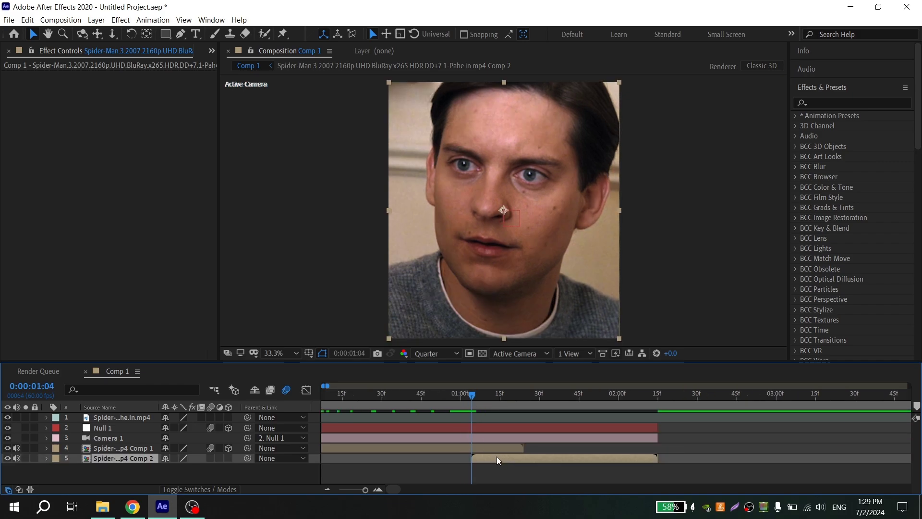
{"action": "scroll", "coordinate": [497, 456], "scroll_direction": "up", "scroll_amount": 2}
{"action": "left_click", "coordinate": [8, 448]}
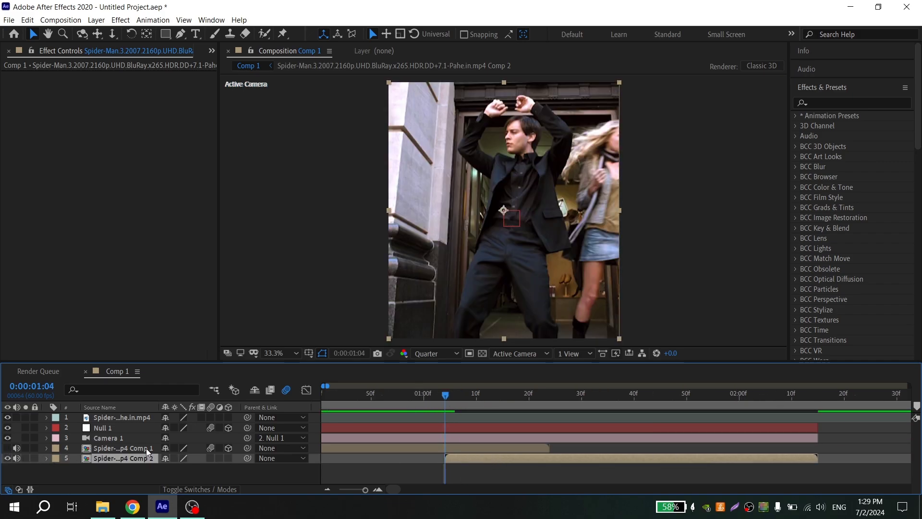
{"action": "scroll", "coordinate": [488, 457], "scroll_direction": "down", "scroll_amount": 1}
{"action": "scroll", "coordinate": [482, 459], "scroll_direction": "up", "scroll_amount": 1}
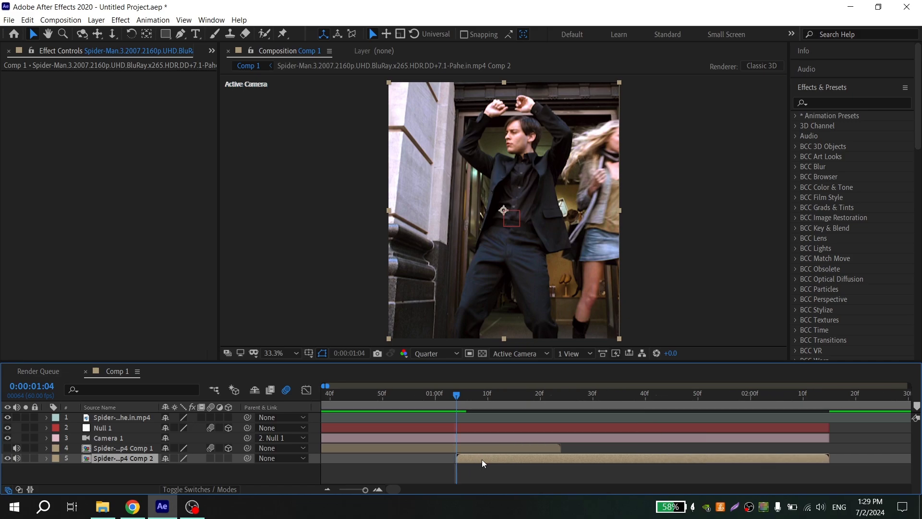
Find the Twixtor Pro effect and apply it to the second clip's pre-composition
{"action": "left_click", "coordinate": [819, 89]}
{"action": "left_click", "coordinate": [827, 101]}
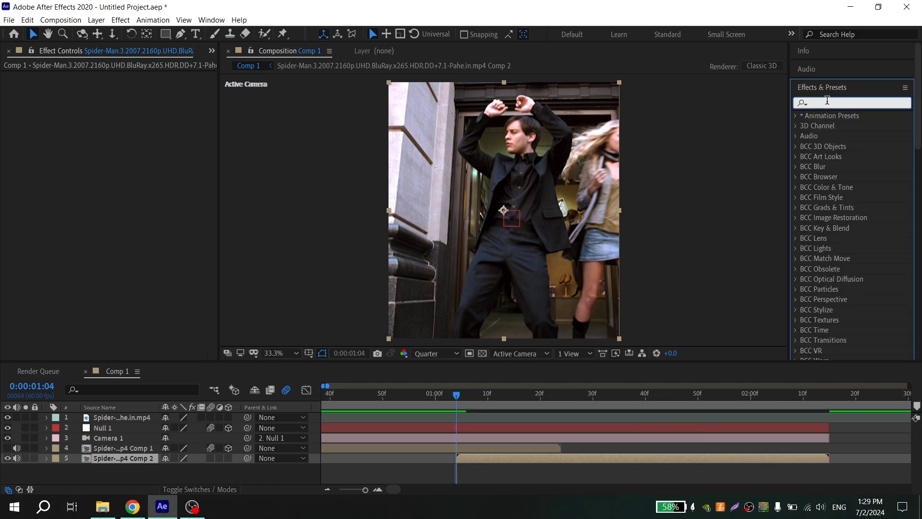
{"action": "type", "text": "twixt"}
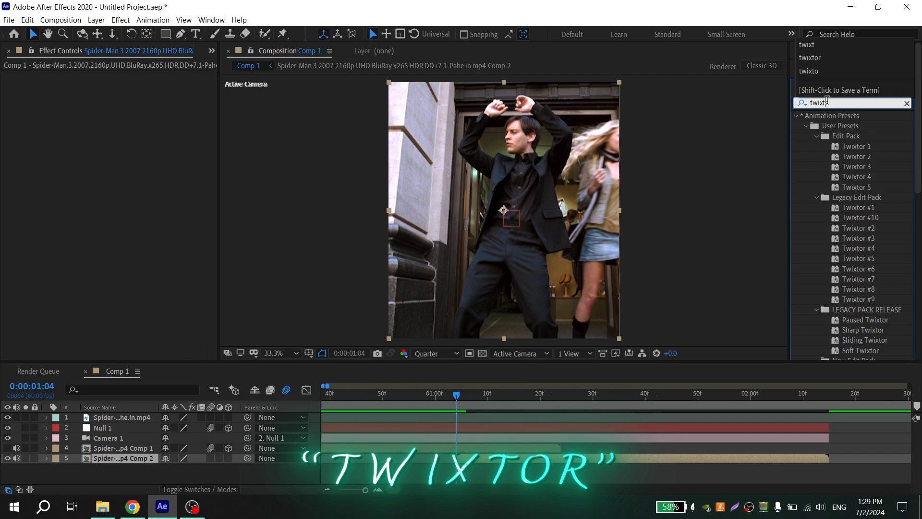
{"action": "scroll", "coordinate": [850, 205], "scroll_direction": "down", "scroll_amount": 3}
{"action": "left_click_drag", "start_coordinate": [840, 335], "coordinate": [460, 460]}
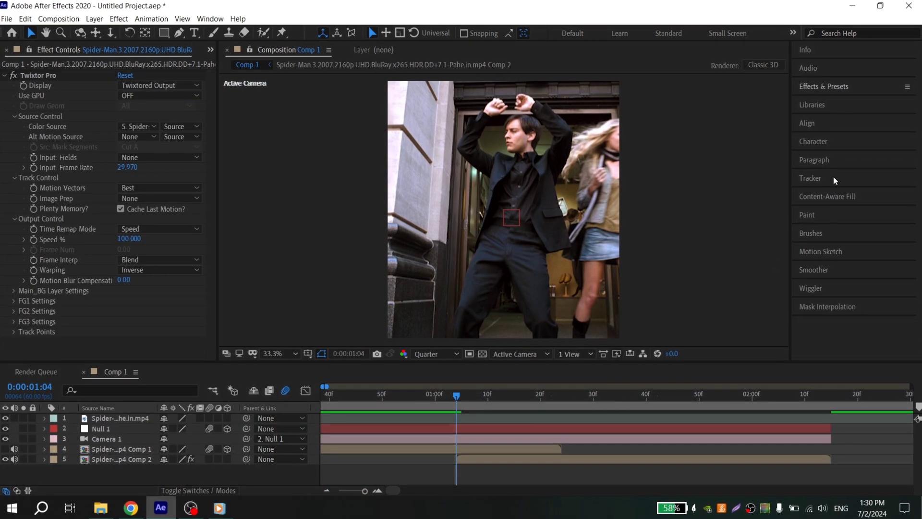
Switch the workspace to All Panels
{"action": "left_click", "coordinate": [202, 20]}
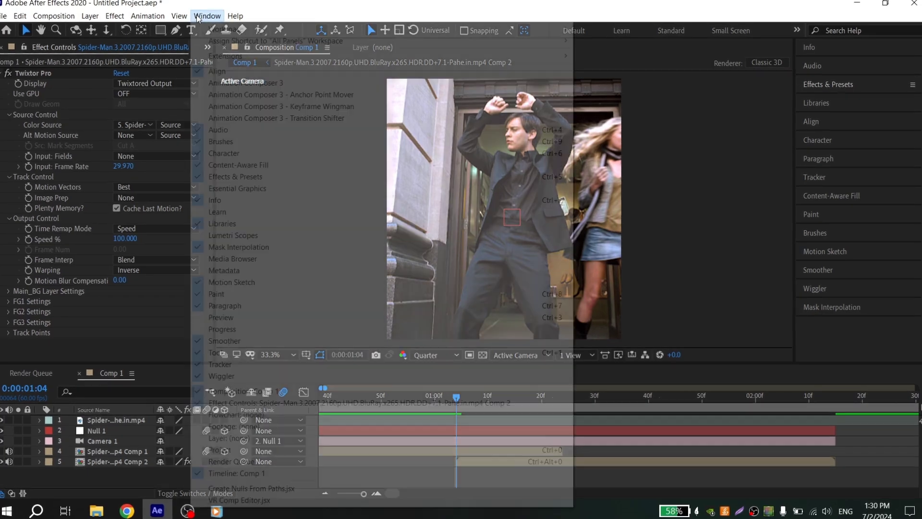
{"action": "mouse_move", "coordinate": [336, 29]}
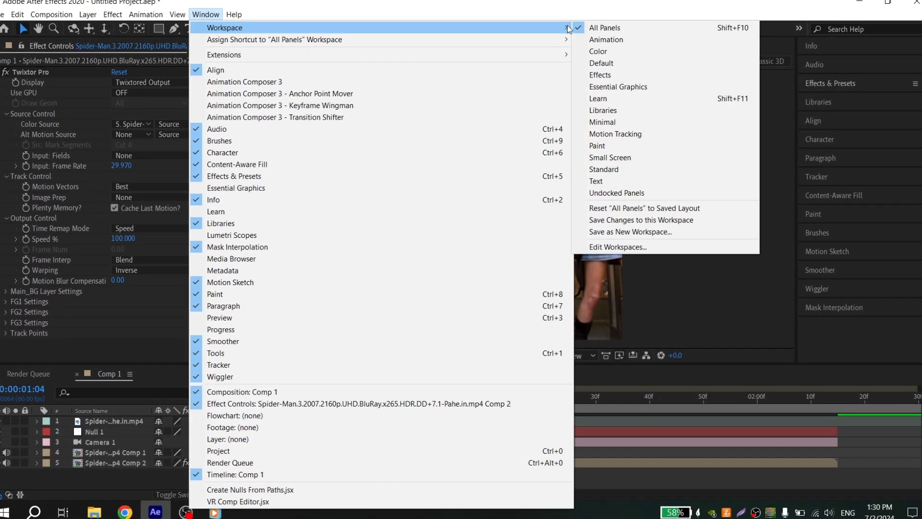
{"action": "left_click", "coordinate": [610, 26]}
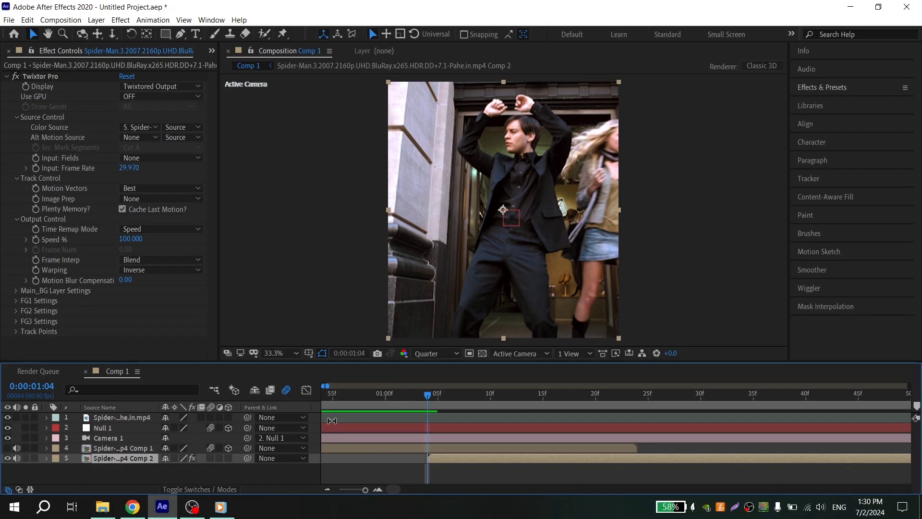
Keyframe Twixtor's Speed % at the second clip's first frame, enter its speed value one frame further on, and reveal the keyframes
{"action": "scroll", "coordinate": [420, 420], "scroll_direction": "down", "scroll_amount": 1}
{"action": "scroll", "coordinate": [424, 408], "scroll_direction": "up", "scroll_amount": 1}
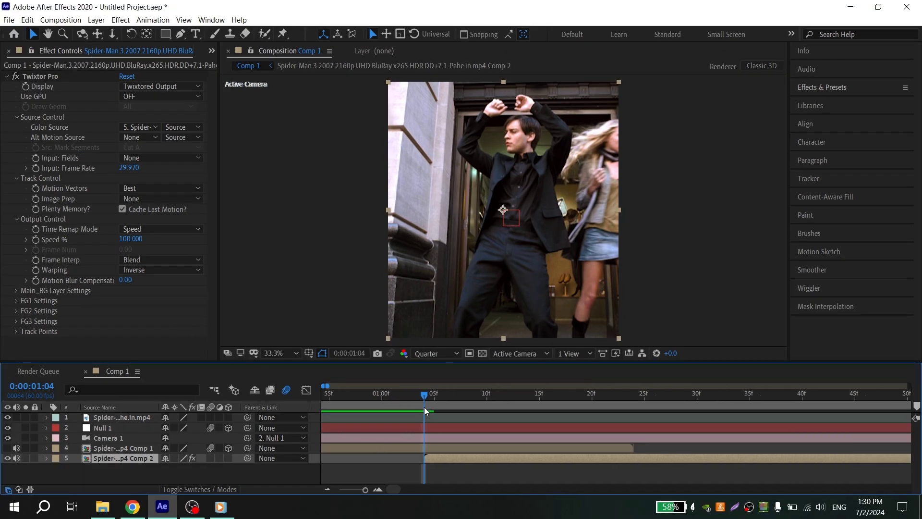
{"action": "left_click", "coordinate": [36, 240]}
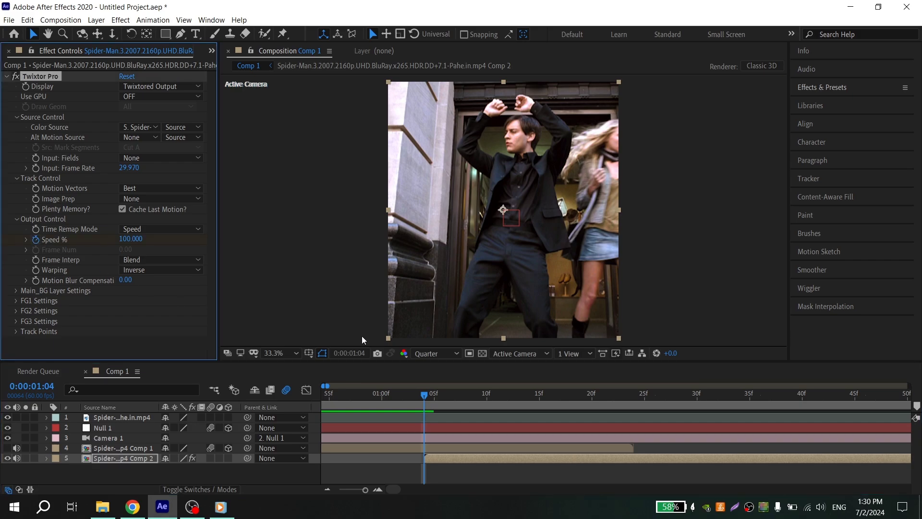
{"action": "key", "text": "Page_Down"}
{"action": "left_click", "coordinate": [137, 240]}
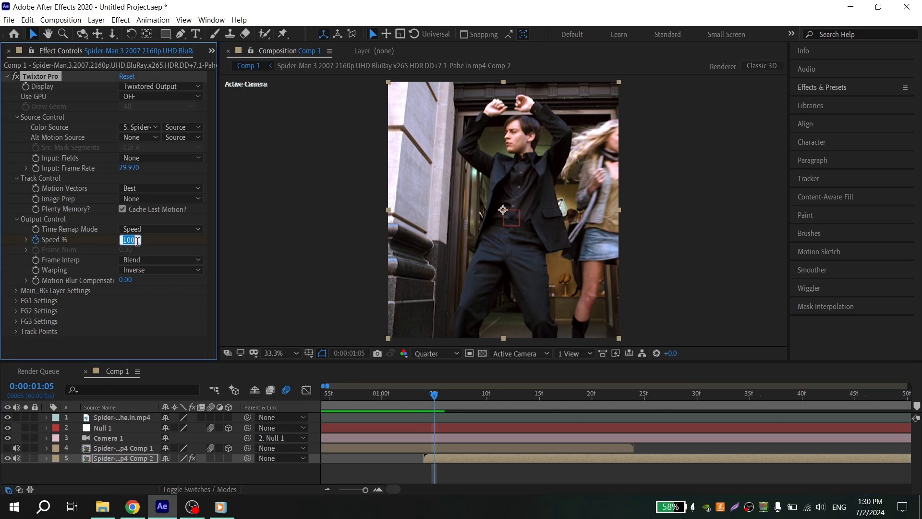
{"action": "key", "text": "Return"}
{"action": "key", "text": "u"}
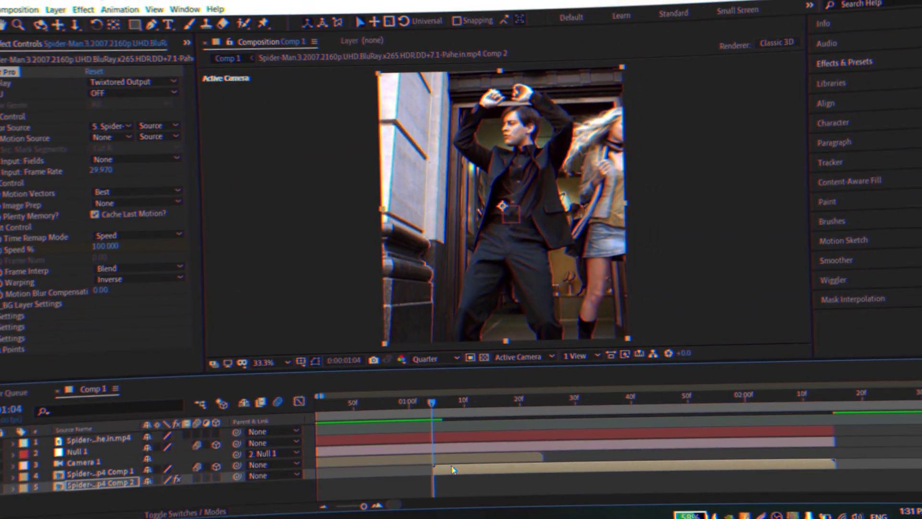
Pre-compose the Twixtor-treated second clip again and enable 3D and motion blur on the new composition
{"action": "right_click", "coordinate": [459, 462]}
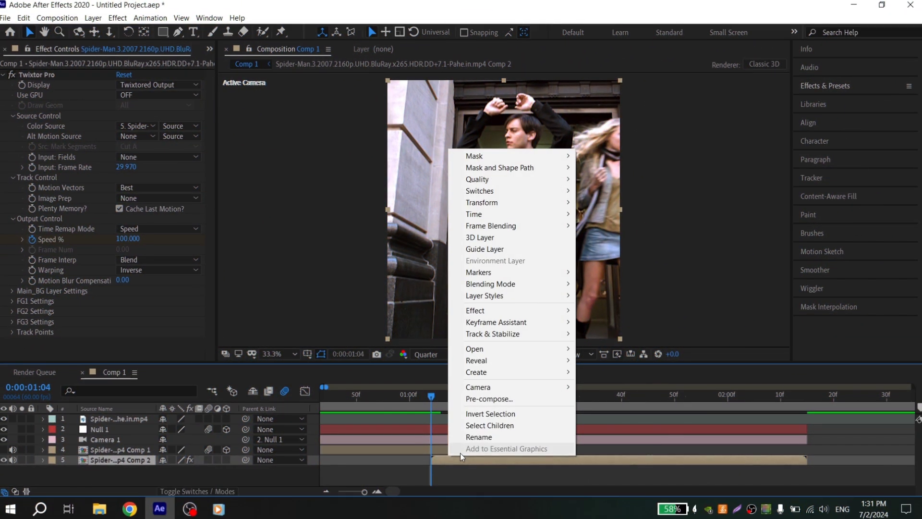
{"action": "left_click", "coordinate": [489, 400]}
{"action": "left_click", "coordinate": [488, 332]}
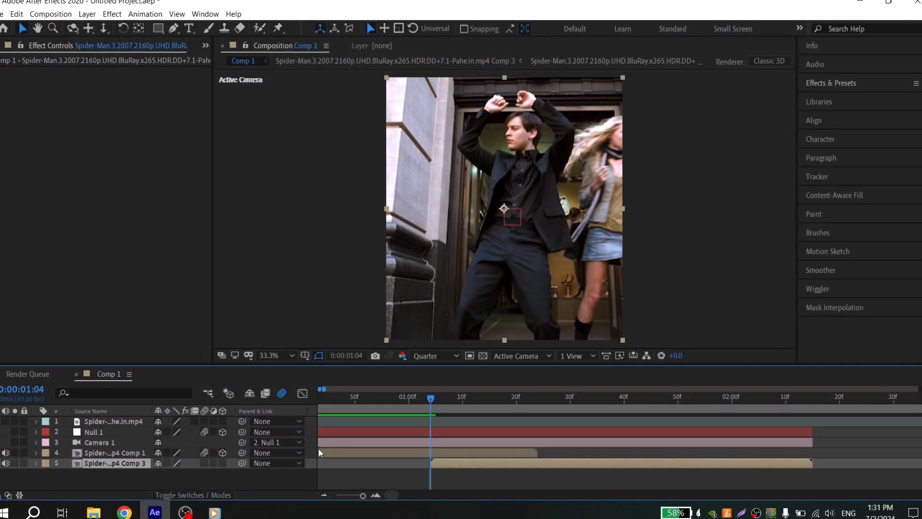
{"action": "left_click", "coordinate": [221, 464]}
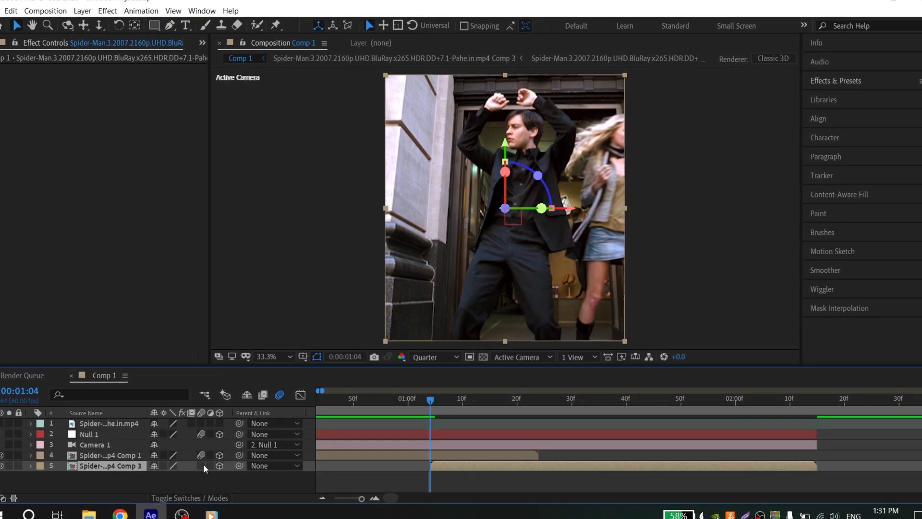
{"action": "left_click", "coordinate": [203, 464]}
{"action": "key", "text": "minus"}
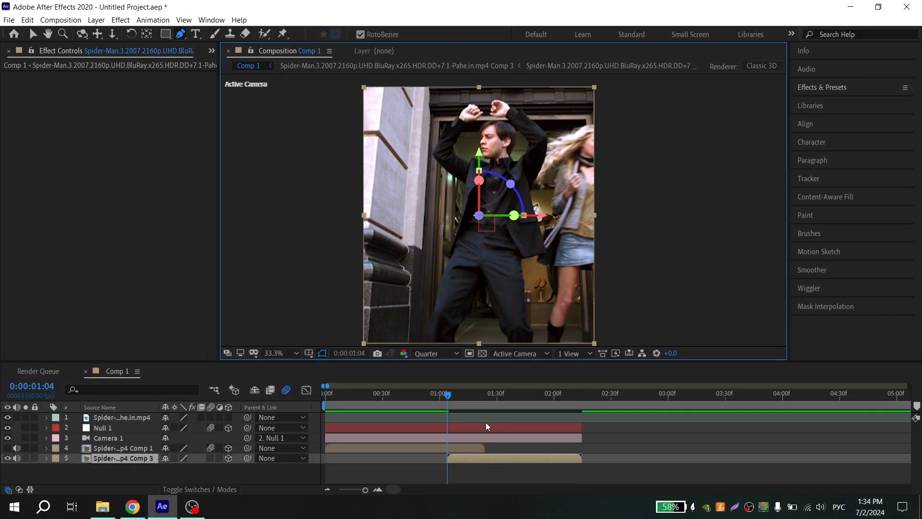
Make the first clip's pre-composition visible again, select it, and set the preview resolution to Full
{"action": "left_click", "coordinate": [7, 448]}
{"action": "left_click", "coordinate": [421, 447]}
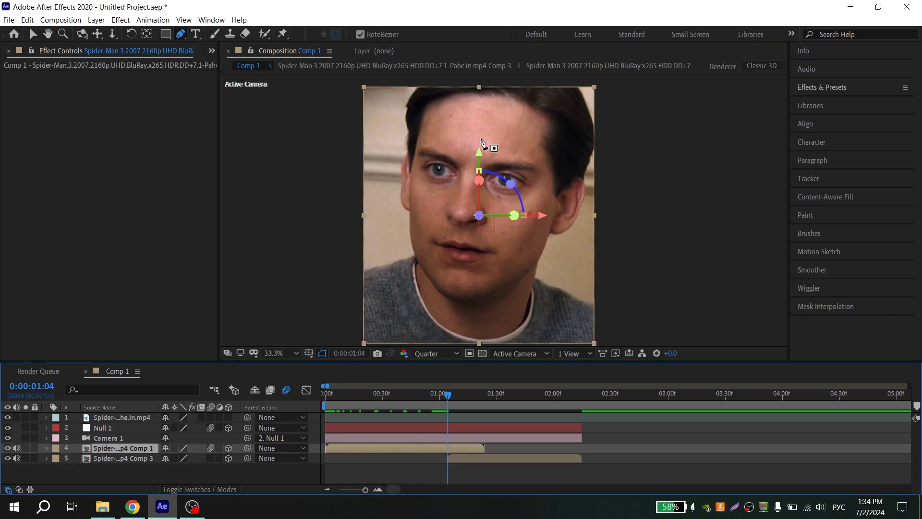
{"action": "left_click", "coordinate": [443, 357]}
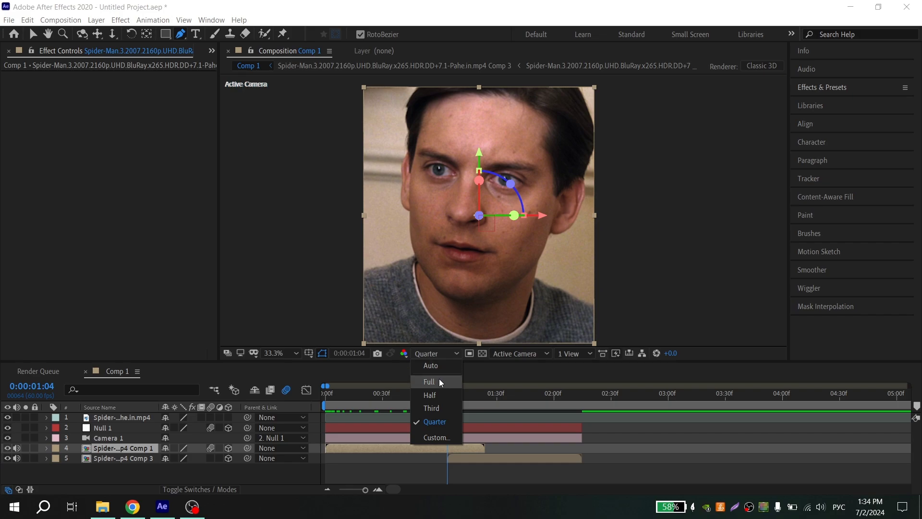
{"action": "left_click", "coordinate": [439, 381]}
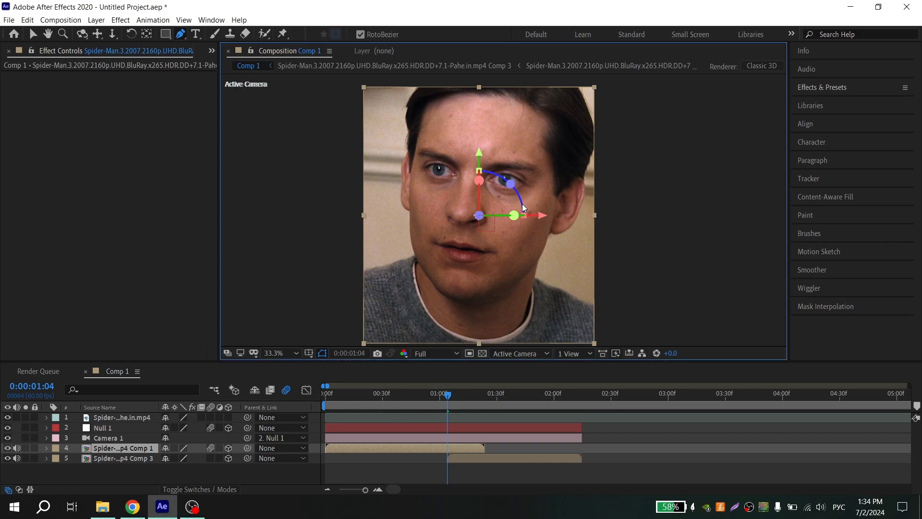
Draw a closed RotoBezier mask with the Pen tool around the iris of the eye nearer the visible ear in the first clip
{"action": "scroll", "coordinate": [511, 184], "scroll_direction": "up", "scroll_amount": 7}
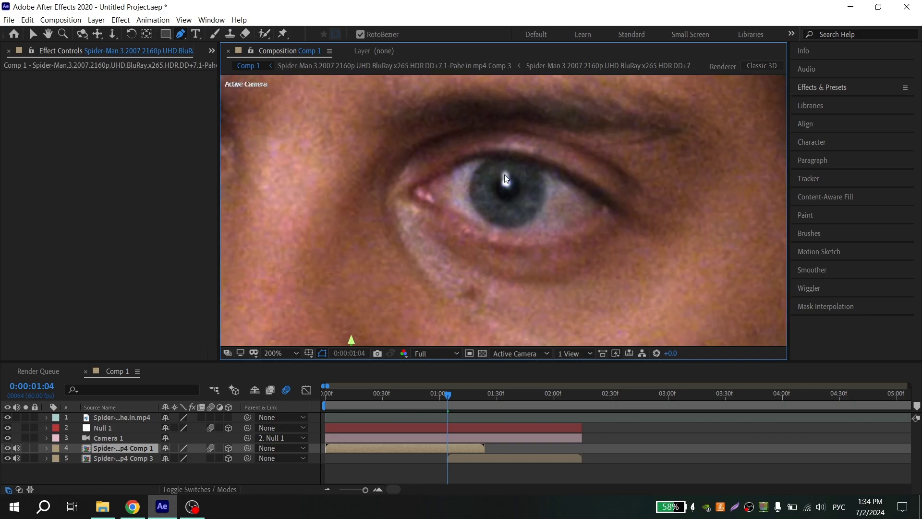
{"action": "left_click", "coordinate": [489, 143]}
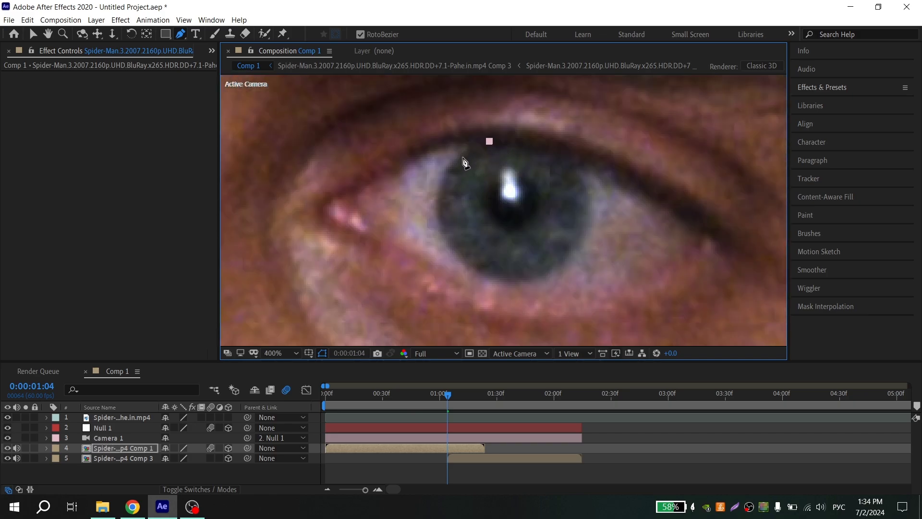
{"action": "left_click", "coordinate": [465, 257]}
{"action": "left_click", "coordinate": [539, 275]}
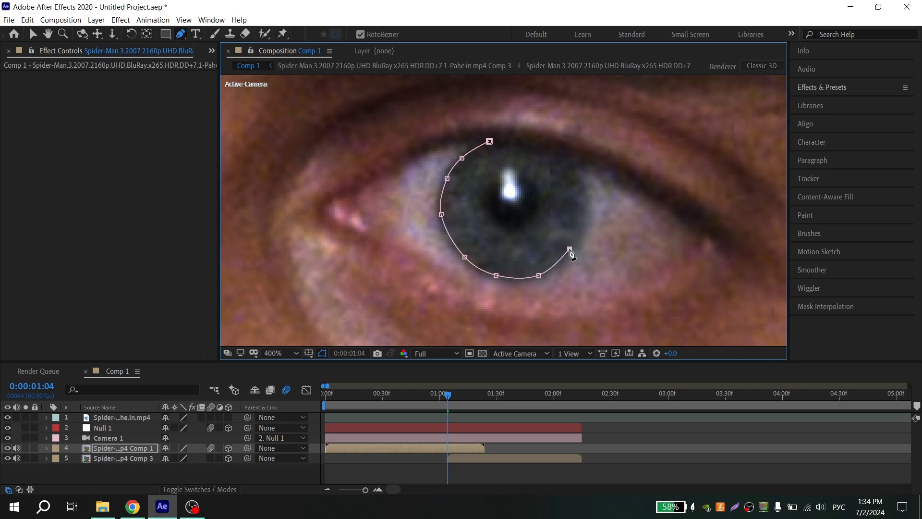
{"action": "left_click", "coordinate": [531, 139]}
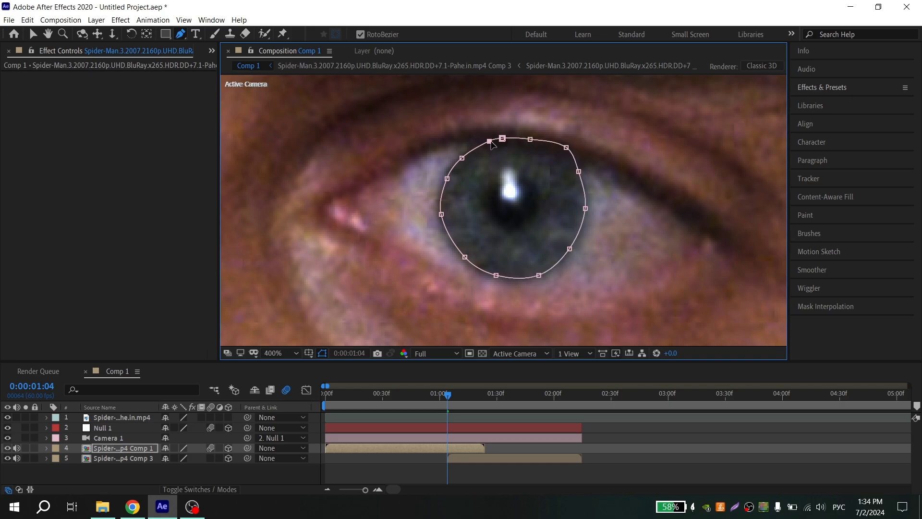
{"action": "scroll", "coordinate": [491, 143], "scroll_direction": "down", "scroll_amount": 4}
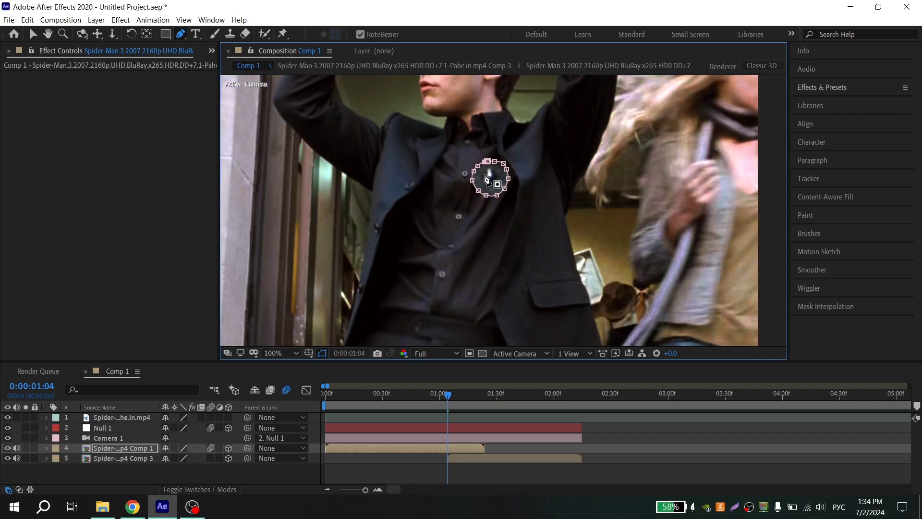
Add a second, full-layer mask to the first clip's pre-composition and reveal the layer's mask properties
{"action": "key", "text": "ctrl+shift+n"}
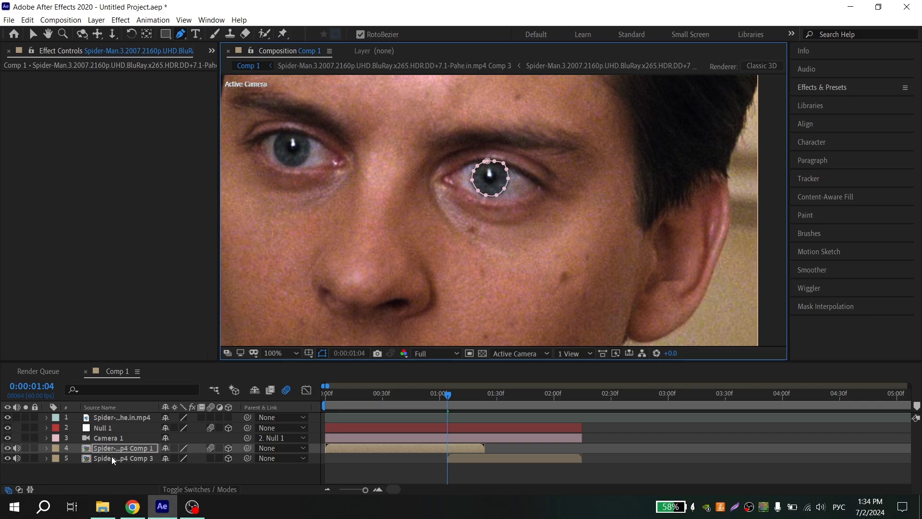
{"action": "key", "text": "m"}
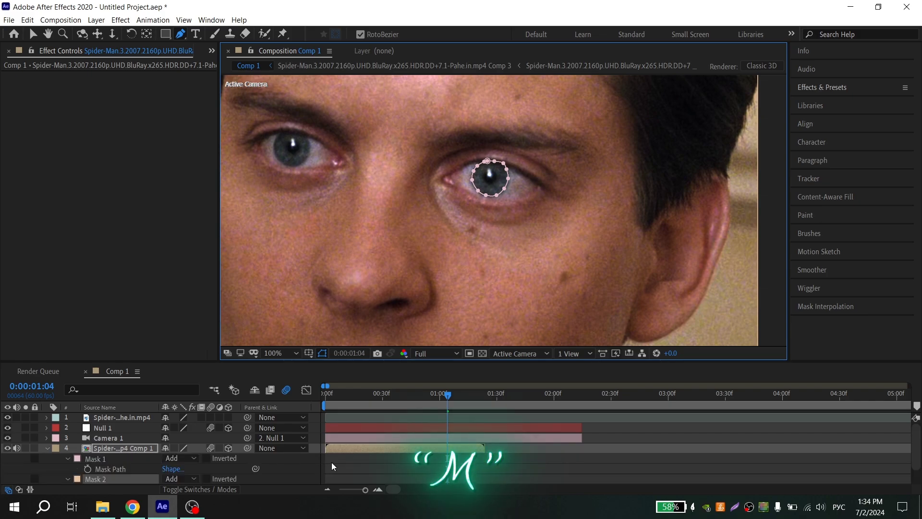
{"action": "scroll", "coordinate": [332, 462], "scroll_direction": "down", "scroll_amount": 1}
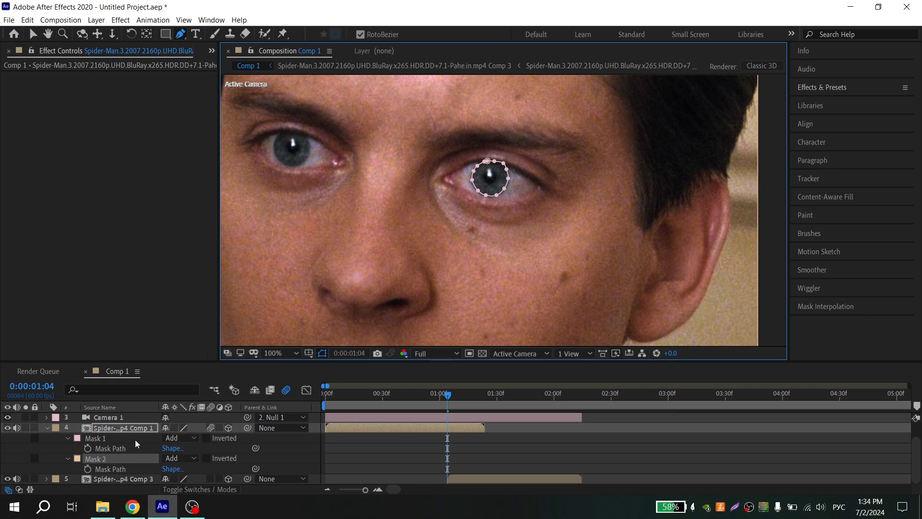
Set the first clip's Mask 1 mode to Subtract and its Mask 2 mode to Intersect
{"action": "left_click", "coordinate": [181, 438]}
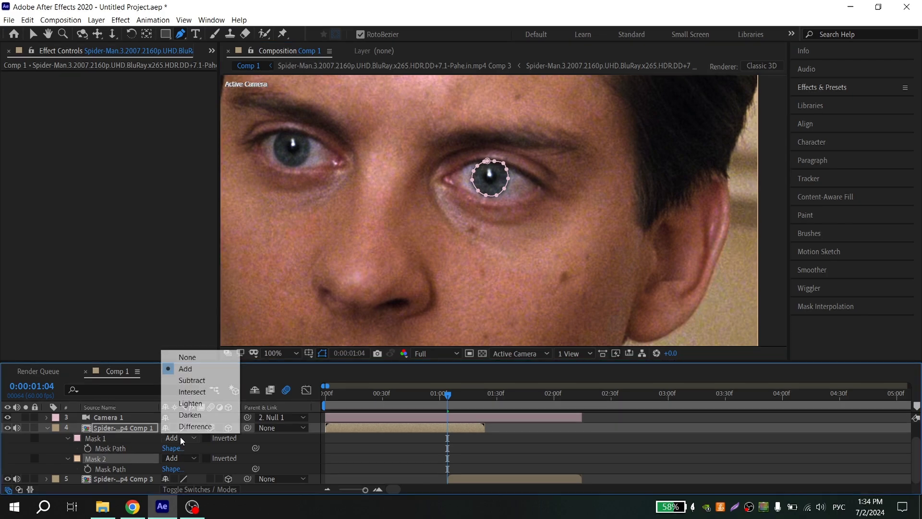
{"action": "left_click", "coordinate": [202, 384]}
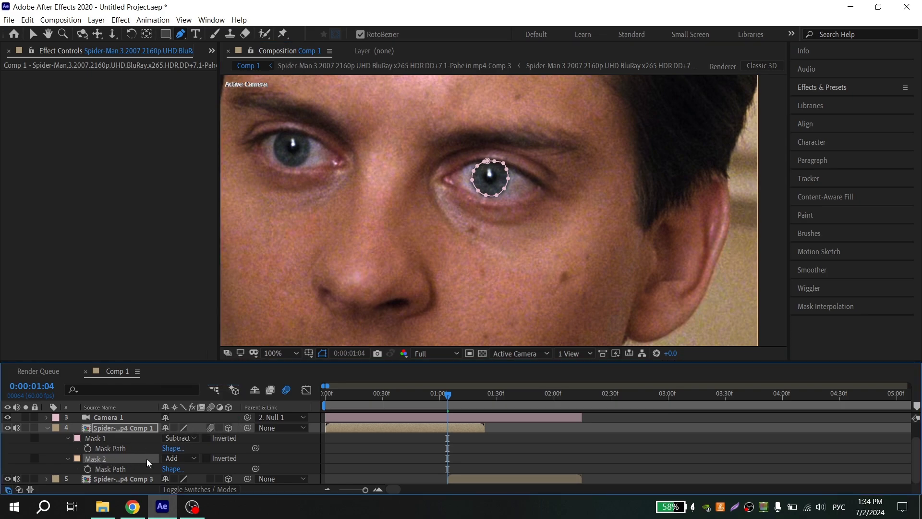
{"action": "left_click", "coordinate": [177, 458]}
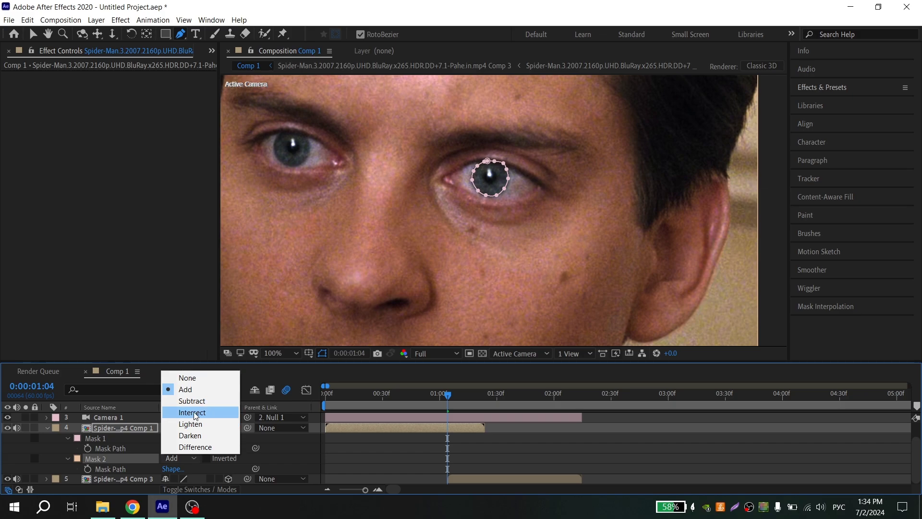
{"action": "left_click", "coordinate": [201, 414]}
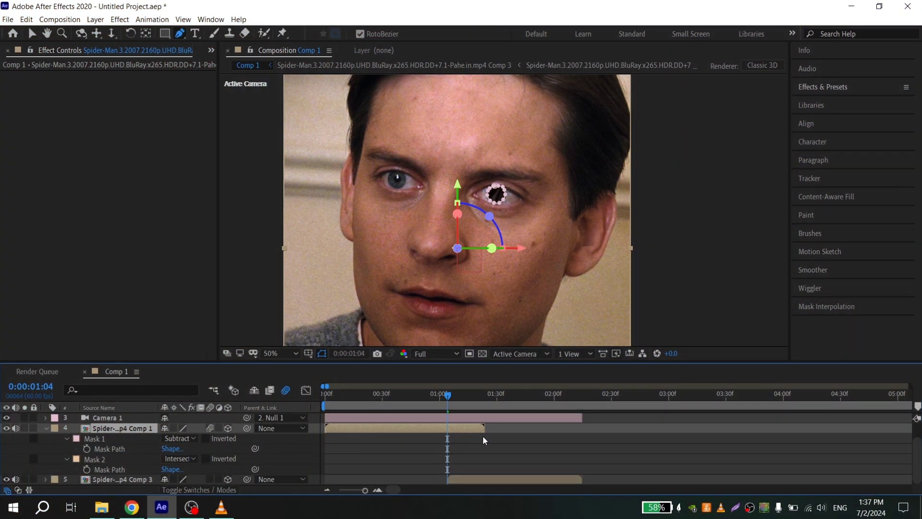
Set the preview resolution to Quarter
{"action": "left_click", "coordinate": [434, 353]}
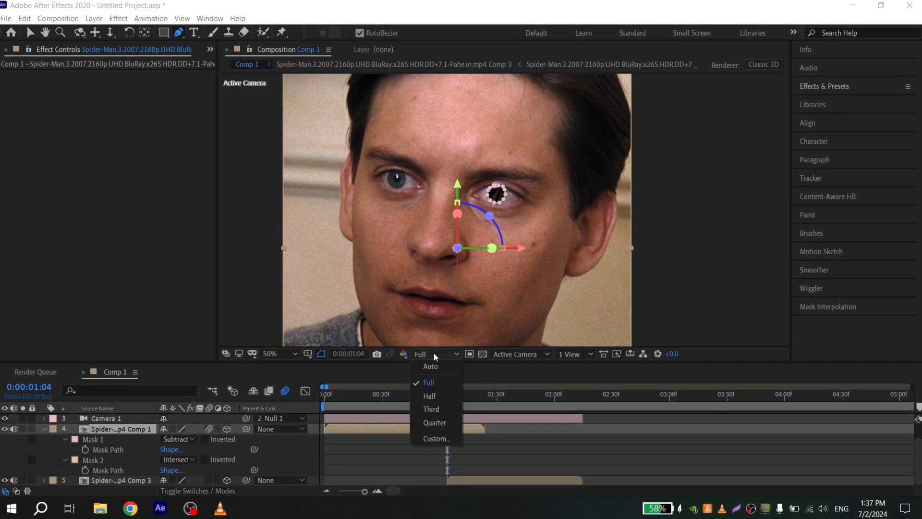
{"action": "left_click", "coordinate": [442, 423]}
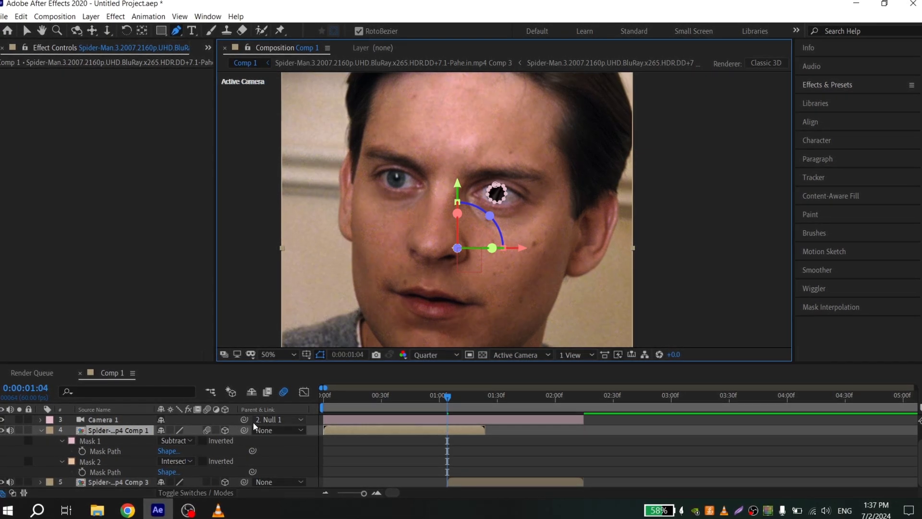
Set the Mask Feather of Mask 1 on the first clip's pre-composition to 10 pixels
{"action": "left_click", "coordinate": [60, 441]}
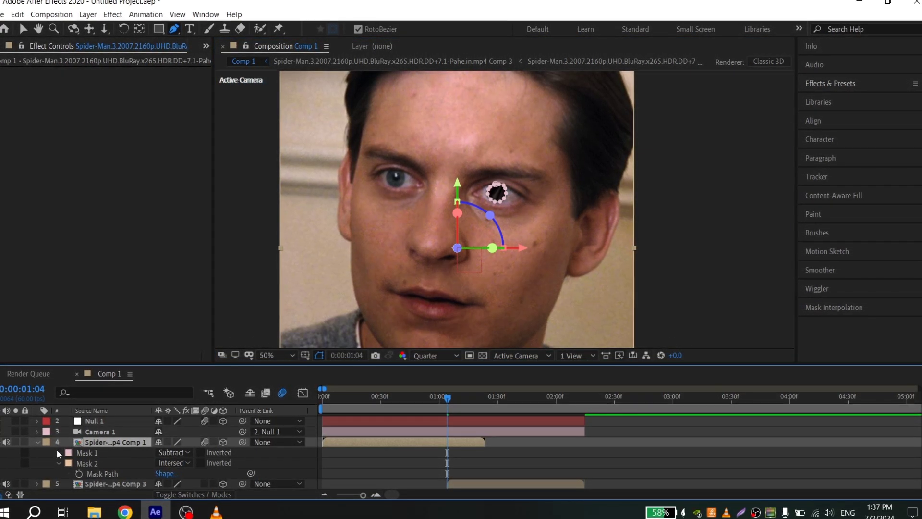
{"action": "left_click", "coordinate": [58, 452]}
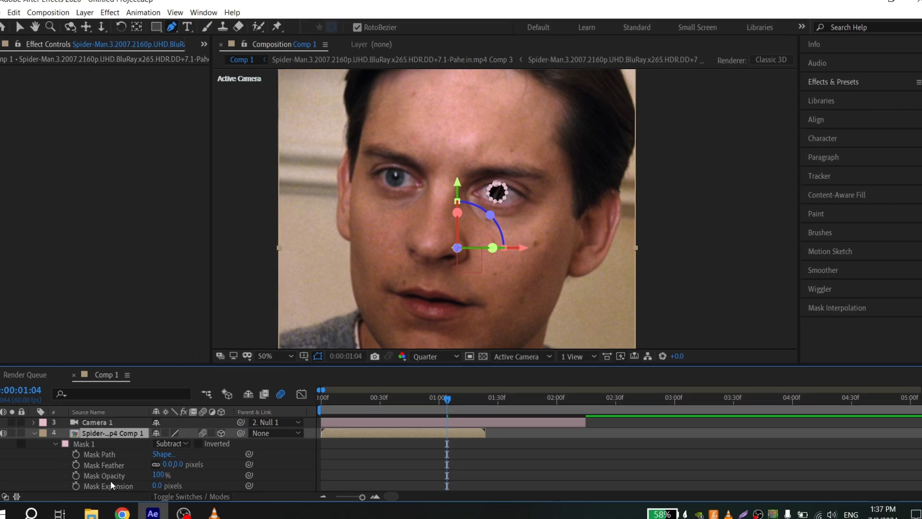
{"action": "left_click", "coordinate": [165, 466]}
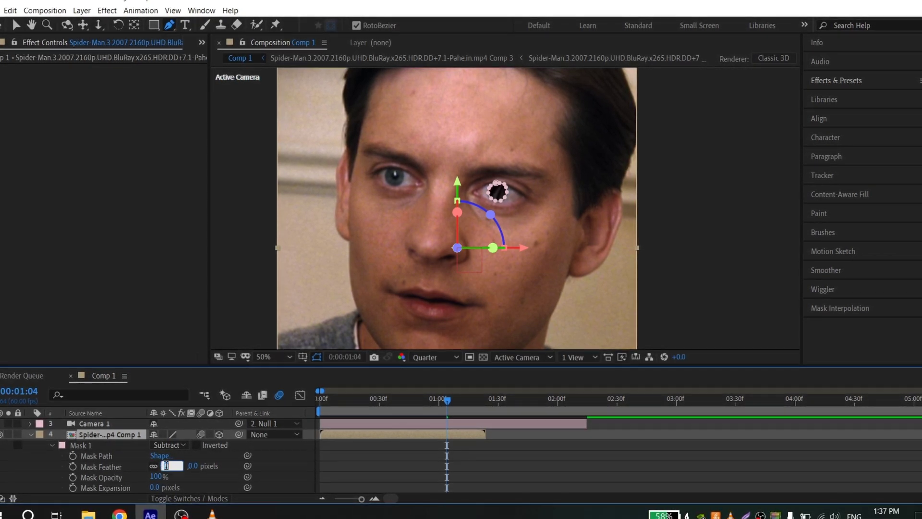
{"action": "type", "text": "10"}
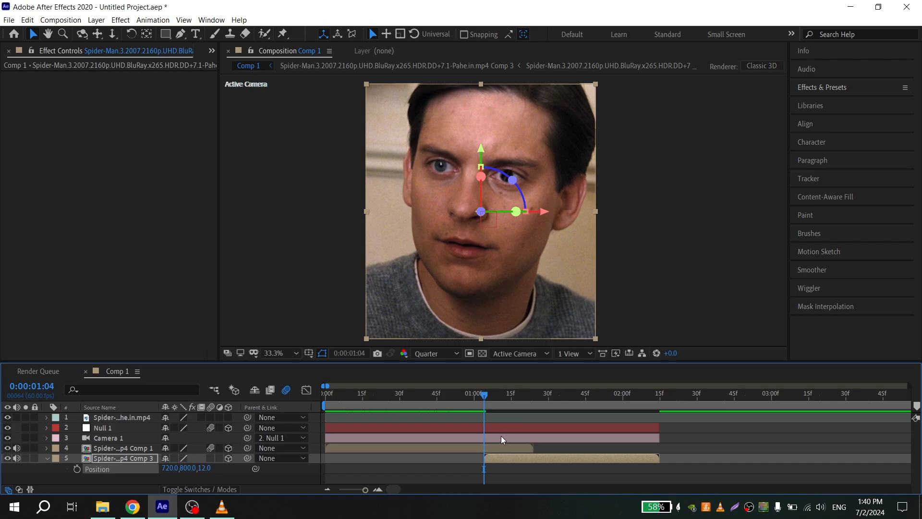
Set the Z position of the second clip's pre-composition to 1200
{"action": "left_click", "coordinate": [498, 457]}
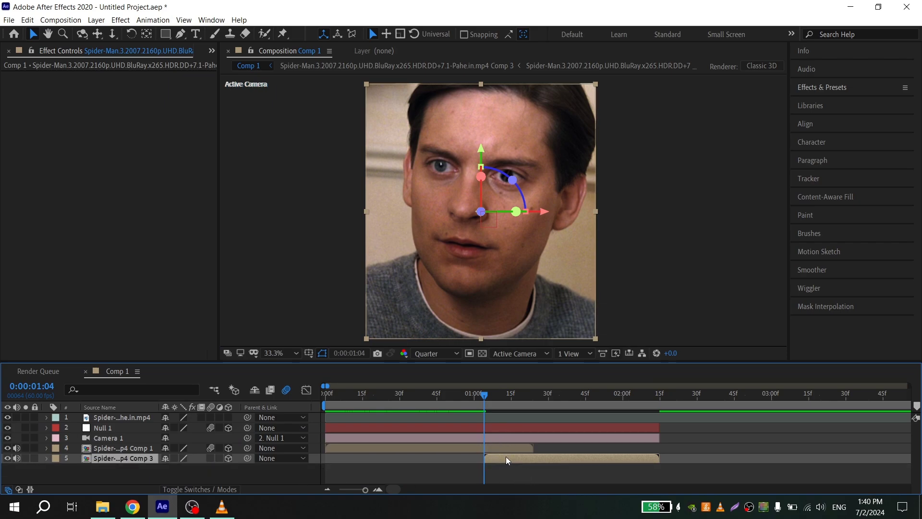
{"action": "key", "text": "p"}
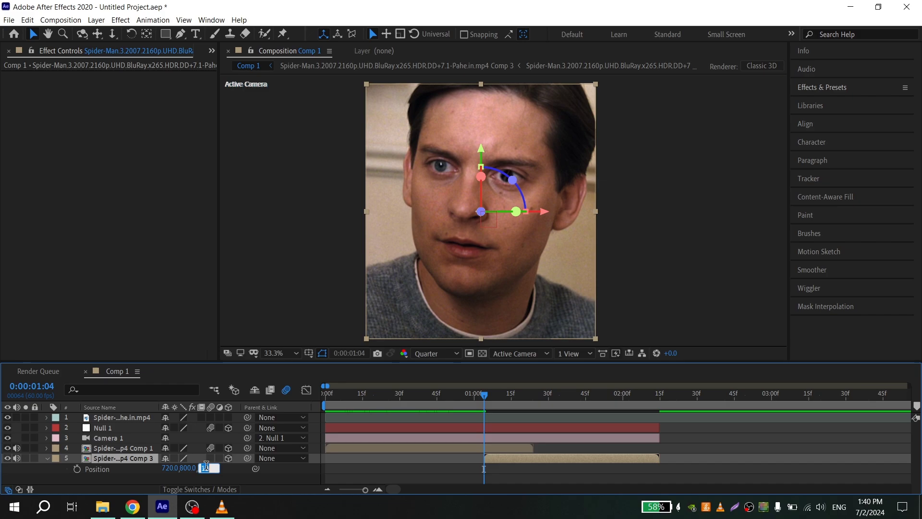
{"action": "type", "text": "1200"}
{"action": "key", "text": "Return"}
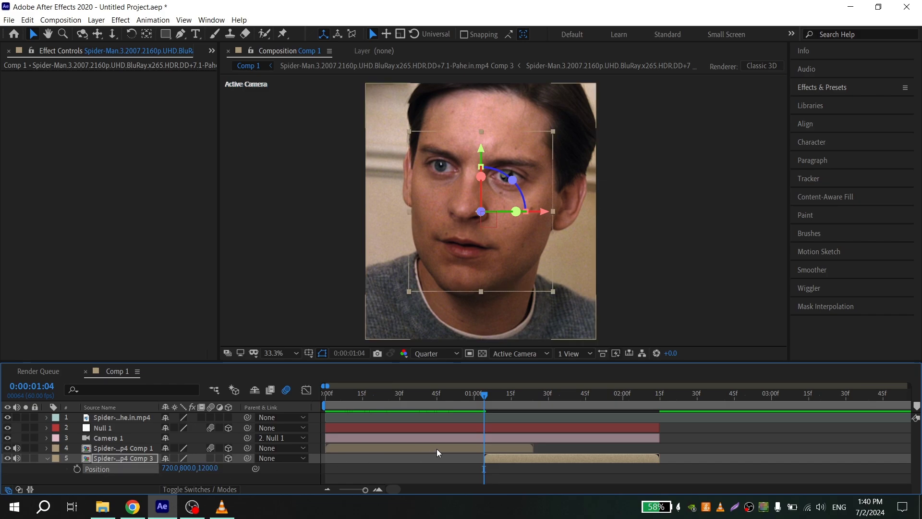
{"action": "key", "text": "p"}
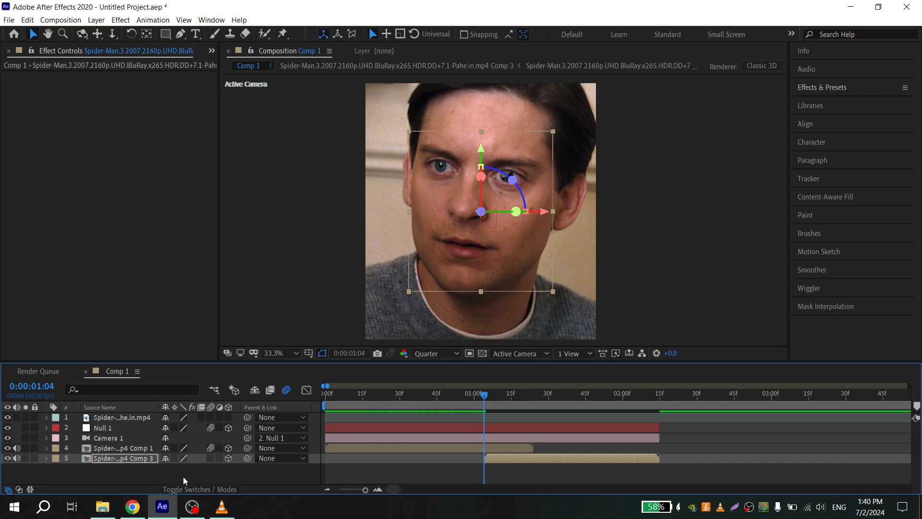
{"action": "key", "text": "p"}
{"action": "left_click_drag", "start_coordinate": [201, 470], "coordinate": [261, 281]}
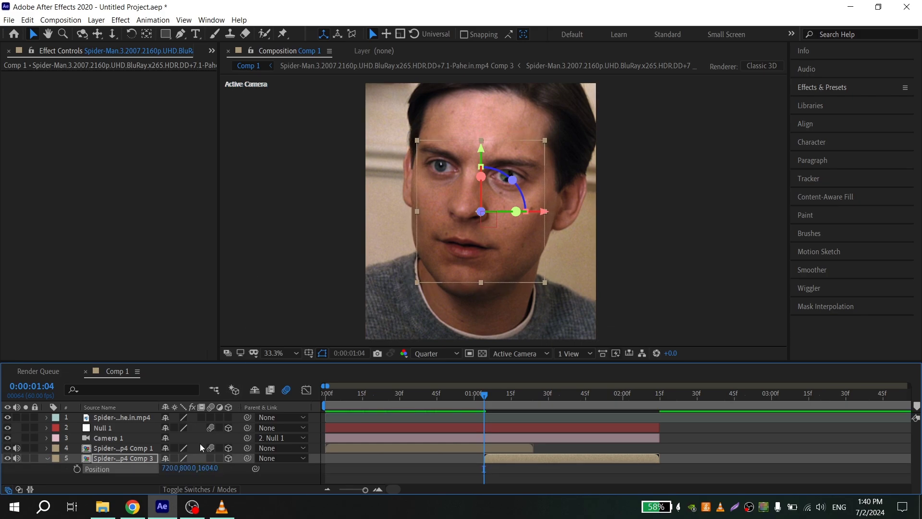
{"action": "key", "text": "ctrl+z"}
Align the second clip's pre-composition behind the masked eye at X 984 and Y 453, and collapse its properties
{"action": "left_click_drag", "start_coordinate": [188, 469], "coordinate": [210, 235]}
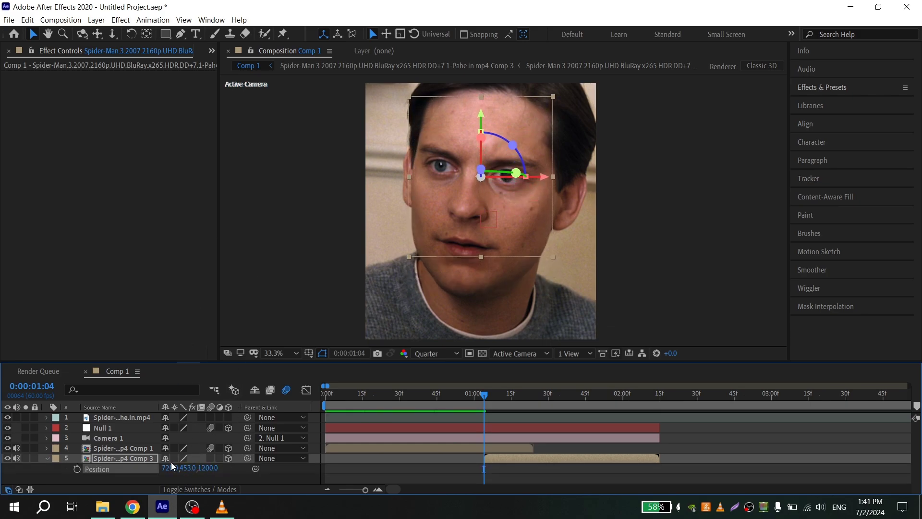
{"action": "left_click_drag", "start_coordinate": [172, 468], "coordinate": [326, 468]}
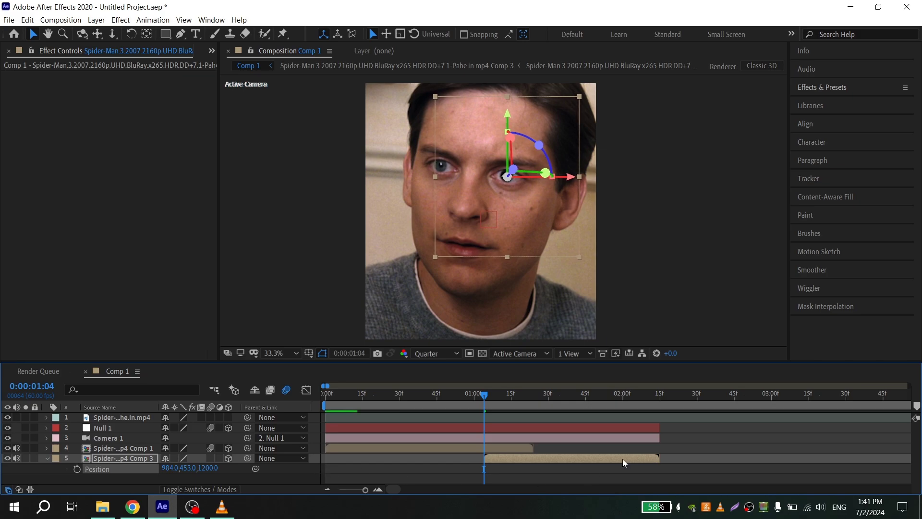
{"action": "left_click", "coordinate": [46, 457]}
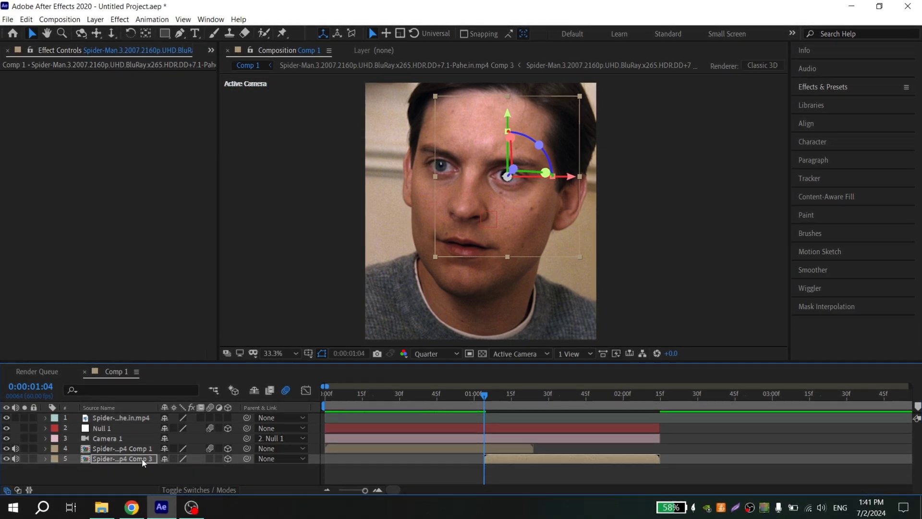
Add a Position keyframe to Null 1 at 0:00:01:04
{"action": "scroll", "coordinate": [495, 427], "scroll_direction": "up", "scroll_amount": 2}
{"action": "left_click", "coordinate": [488, 428]}
{"action": "key", "text": "p"}
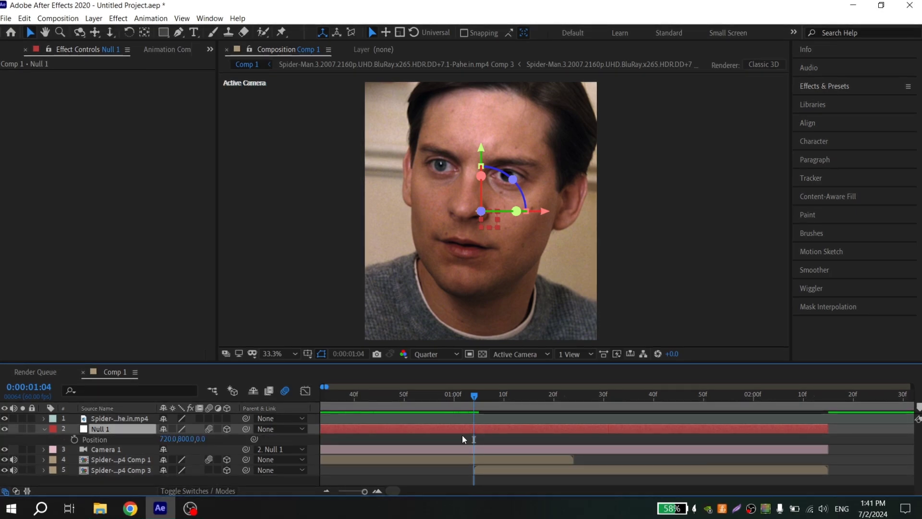
{"action": "scroll", "coordinate": [471, 426], "scroll_direction": "up", "scroll_amount": 3}
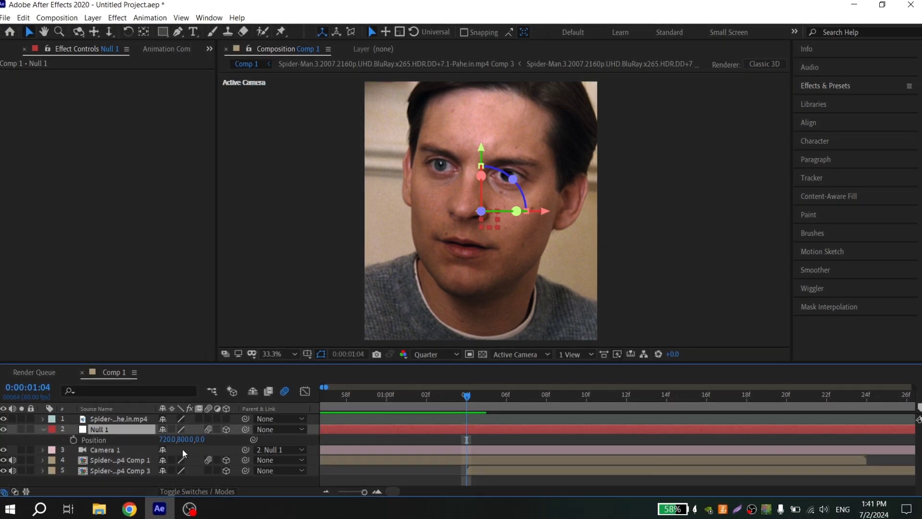
{"action": "left_click", "coordinate": [74, 441]}
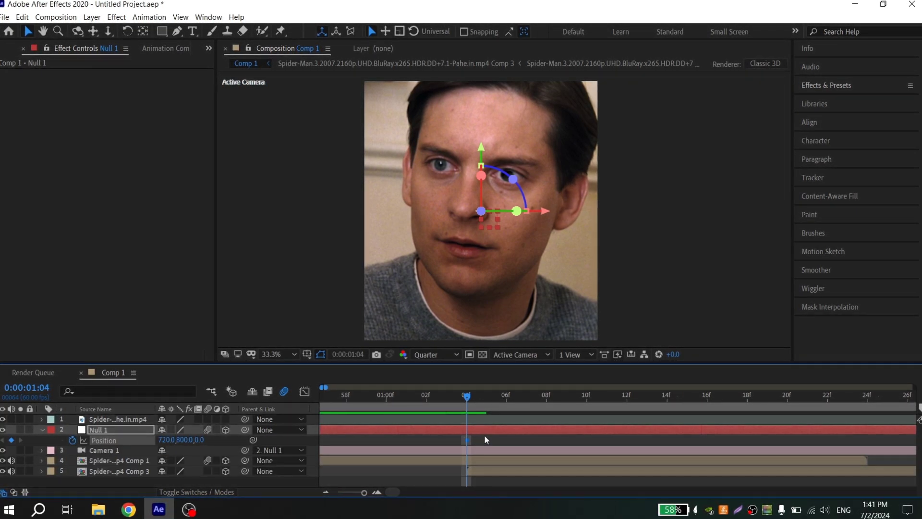
At 0:00:01:23, keyframe Null 1's Position at 874, 578, 2025 to move the camera through the eye
{"action": "scroll", "coordinate": [485, 435], "scroll_direction": "down", "scroll_amount": 2}
{"action": "left_click_drag", "start_coordinate": [495, 400], "coordinate": [570, 398]}
{"action": "left_click", "coordinate": [662, 404]}
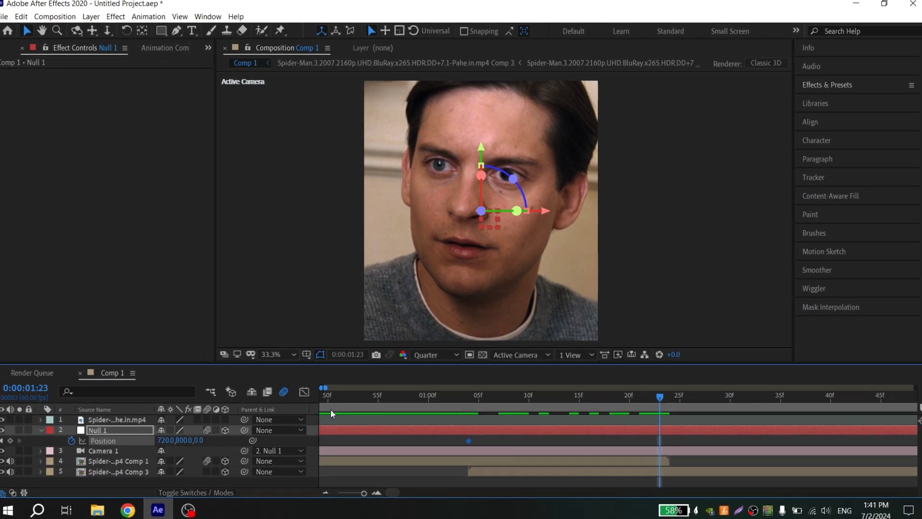
{"action": "left_click_drag", "start_coordinate": [198, 440], "coordinate": [212, 440]}
{"action": "left_click_drag", "start_coordinate": [272, 440], "coordinate": [673, 423]}
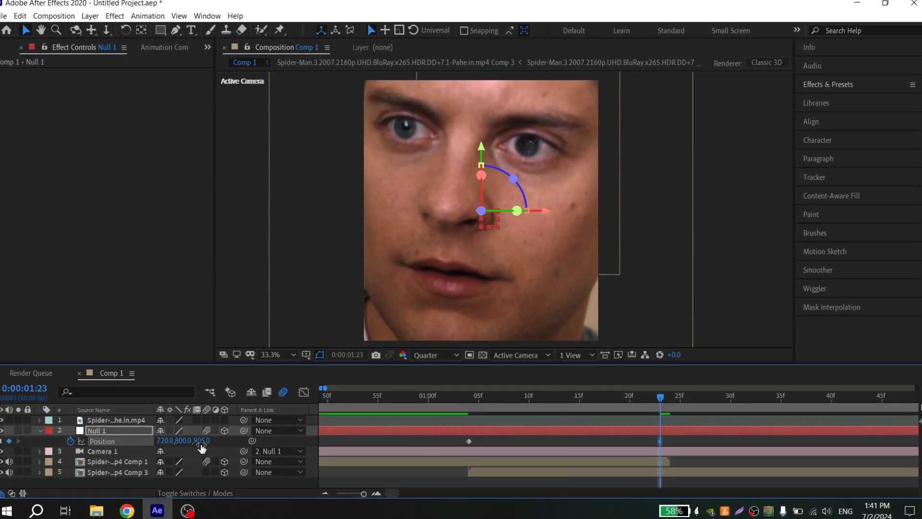
{"action": "left_click_drag", "start_coordinate": [185, 440], "coordinate": [193, 347]}
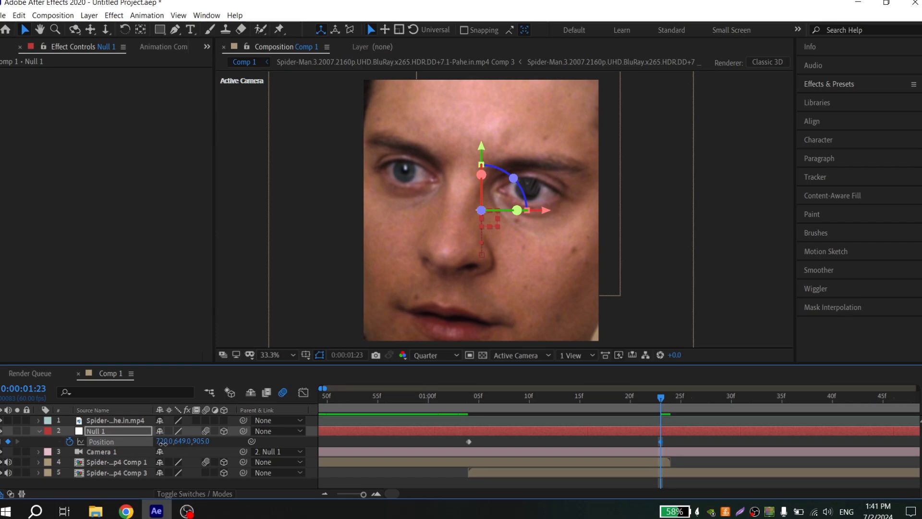
{"action": "left_click_drag", "start_coordinate": [163, 440], "coordinate": [244, 440]}
{"action": "left_click_drag", "start_coordinate": [186, 441], "coordinate": [287, 444]}
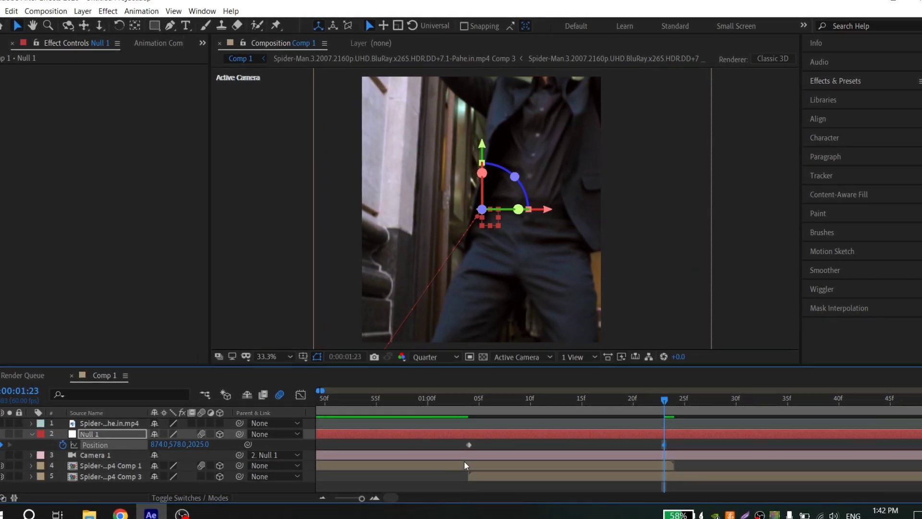
Scrub from 0:00:01:03 through Null 1's keyframed move to check the transition through the eye
{"action": "scroll", "coordinate": [486, 460], "scroll_direction": "down", "scroll_amount": 1}
{"action": "left_click", "coordinate": [473, 403]}
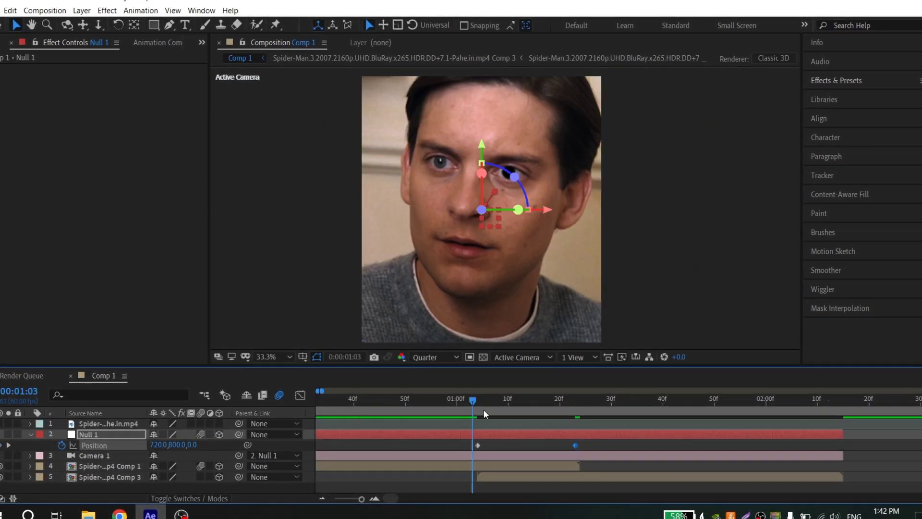
{"action": "left_click_drag", "start_coordinate": [488, 406], "coordinate": [578, 411]}
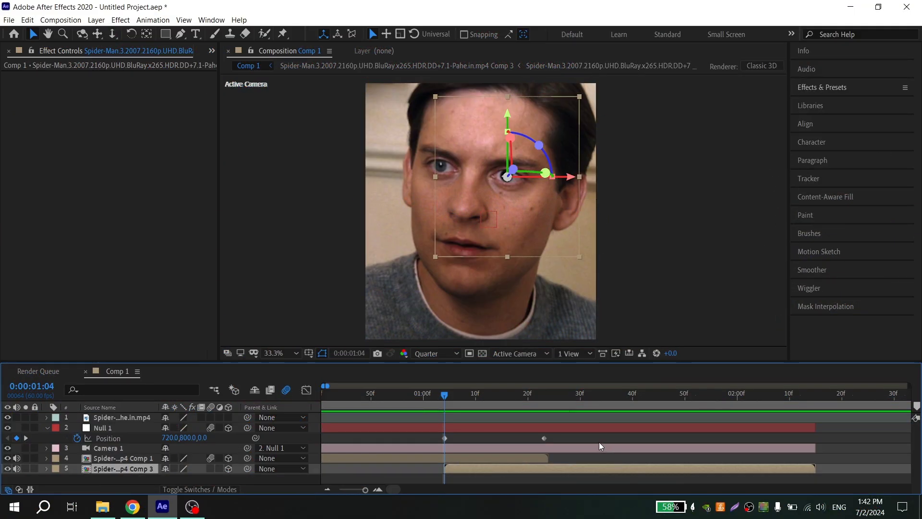
Enable frame blending on the source footage inside the second clip's nested compositions and return to Comp 1
{"action": "double_click", "coordinate": [492, 472]}
{"action": "double_click", "coordinate": [434, 416]}
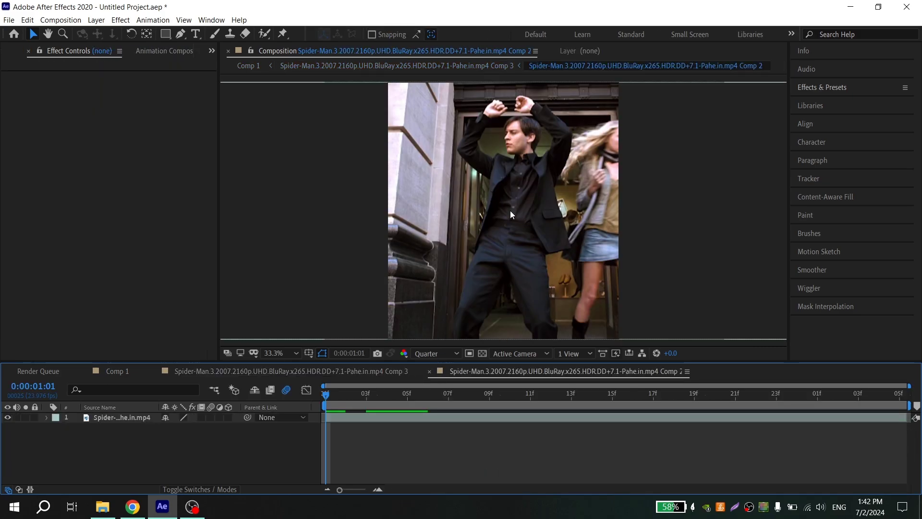
{"action": "left_click", "coordinate": [332, 416]}
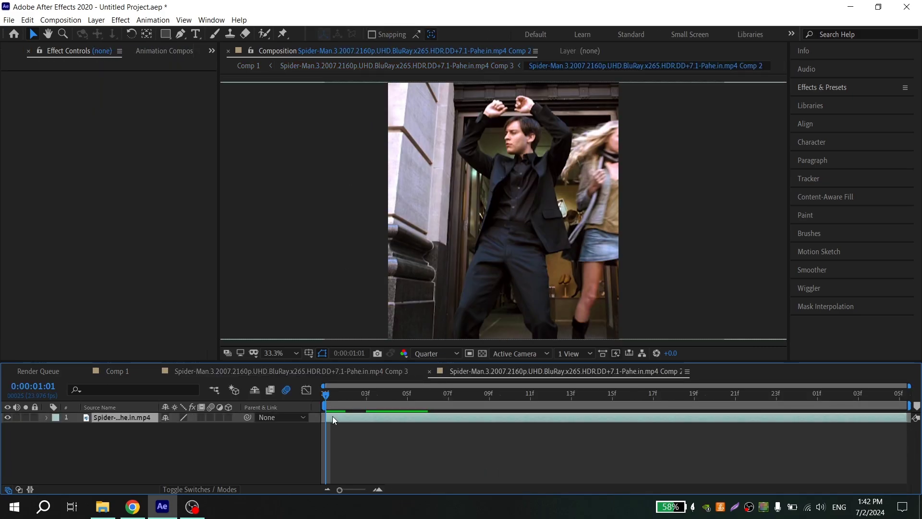
{"action": "left_click", "coordinate": [202, 417]}
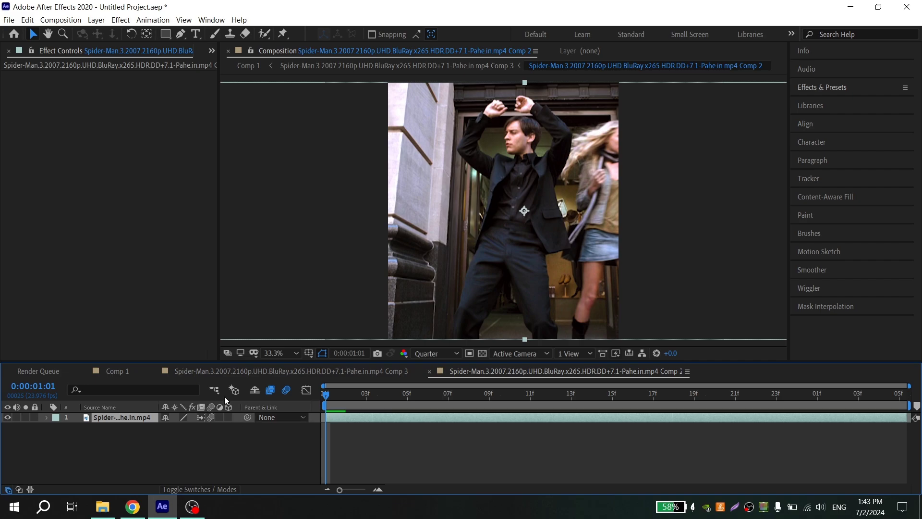
{"action": "left_click", "coordinate": [247, 67]}
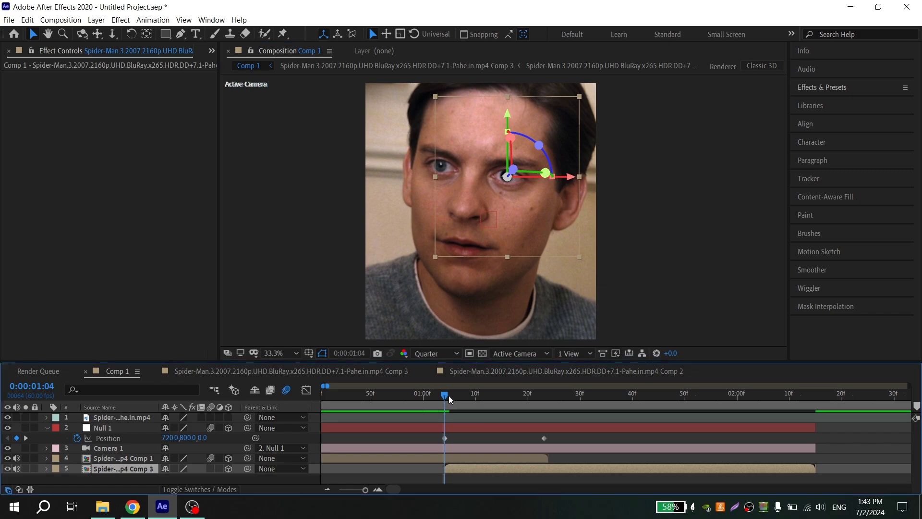
At 0:00:01:23, scale the second clip's pre-composition to 61%, set its X position to 873 and lower it to fill the frame
{"action": "left_click", "coordinate": [463, 399]}
{"action": "left_click_drag", "start_coordinate": [463, 399], "coordinate": [543, 403]}
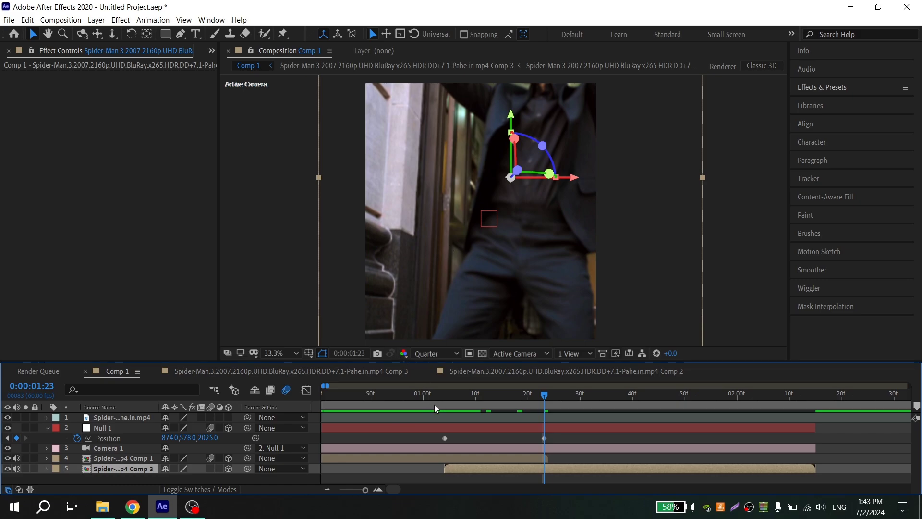
{"action": "key", "text": "s"}
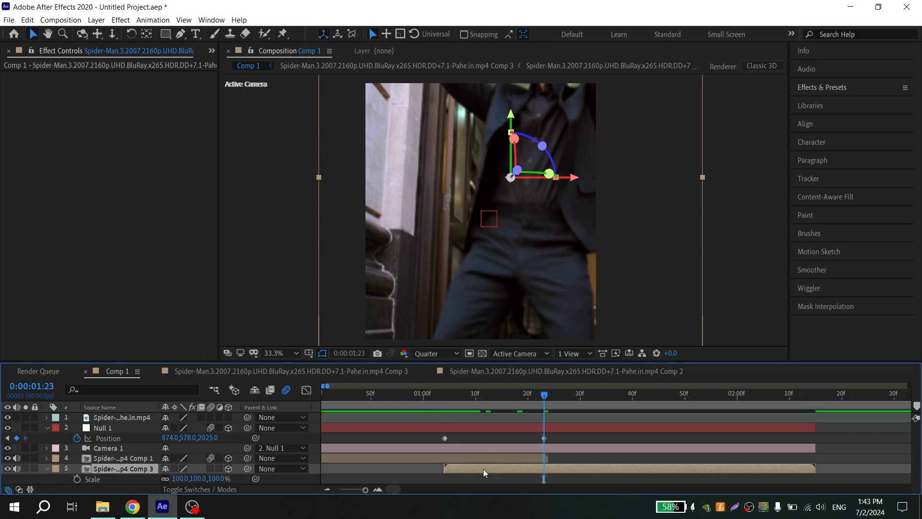
{"action": "left_click_drag", "start_coordinate": [182, 479], "coordinate": [376, 478]}
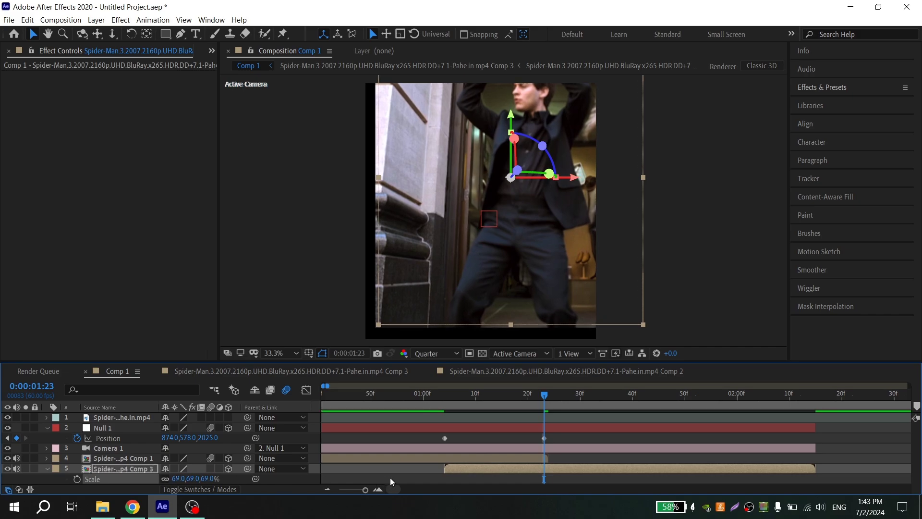
{"action": "key", "text": "p"}
{"action": "left_click_drag", "start_coordinate": [173, 479], "coordinate": [120, 478]}
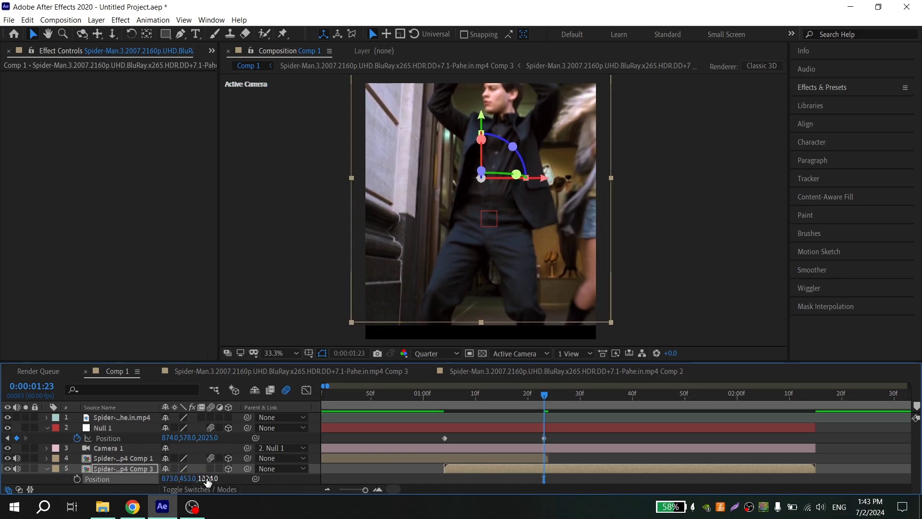
{"action": "left_click_drag", "start_coordinate": [196, 483], "coordinate": [182, 518]}
{"action": "left_click_drag", "start_coordinate": [188, 479], "coordinate": [161, 479]}
{"action": "key", "text": "s"}
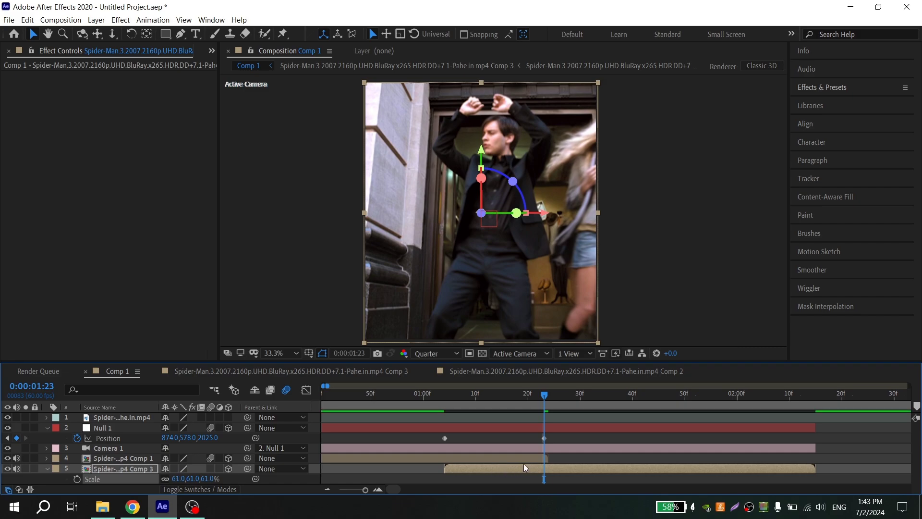
{"action": "key", "text": "s"}
Play back the transition with the resized second clip and return the playhead to 0:00:01:04
{"action": "left_click", "coordinate": [439, 394]}
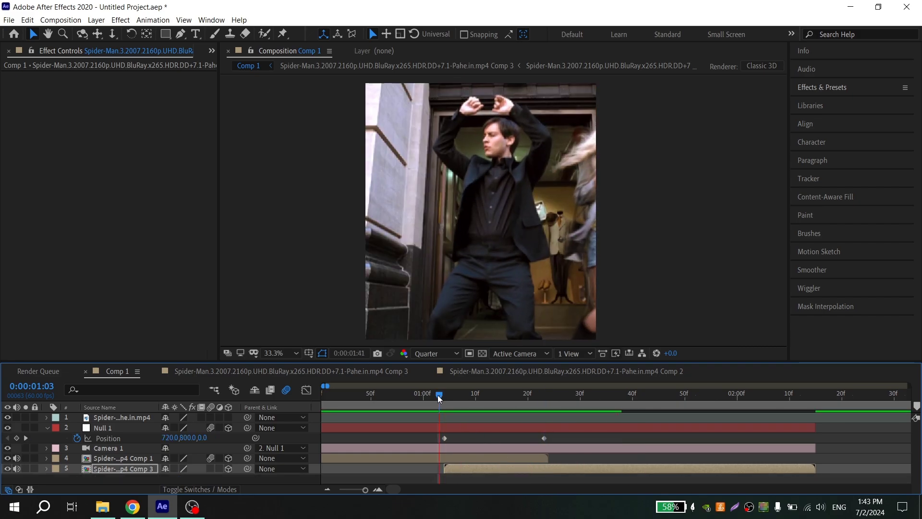
{"action": "left_click", "coordinate": [440, 397]}
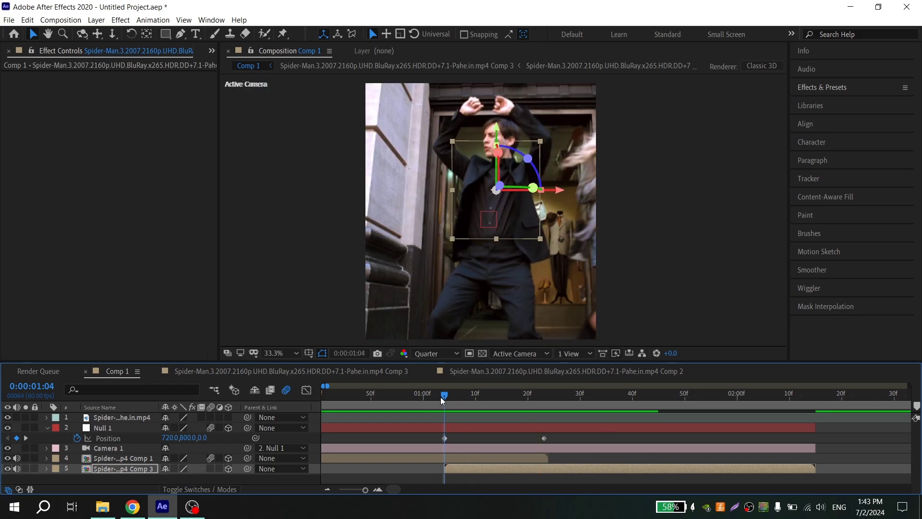
{"action": "scroll", "coordinate": [455, 429], "scroll_direction": "down", "scroll_amount": 2}
{"action": "scroll", "coordinate": [435, 423], "scroll_direction": "up", "scroll_amount": 1}
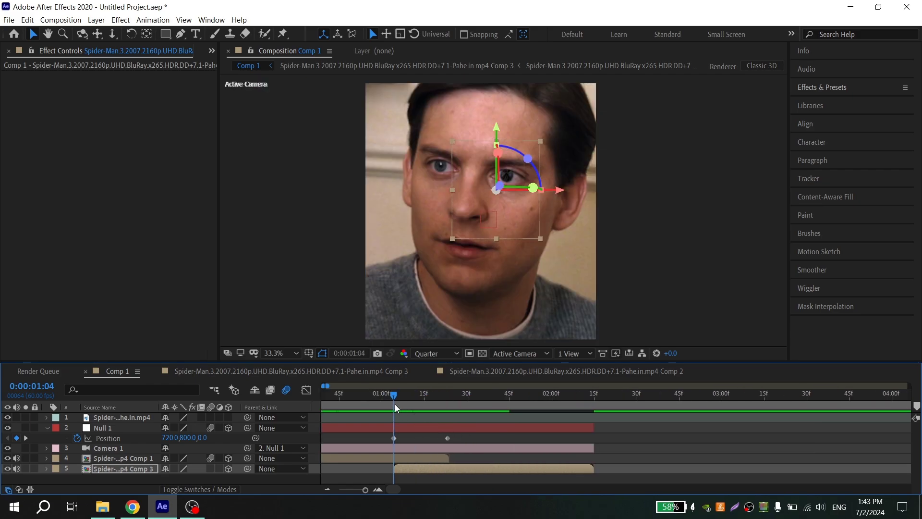
Apply Easy Ease to both of Null 1's position keyframes
{"action": "scroll", "coordinate": [391, 413], "scroll_direction": "up", "scroll_amount": 3}
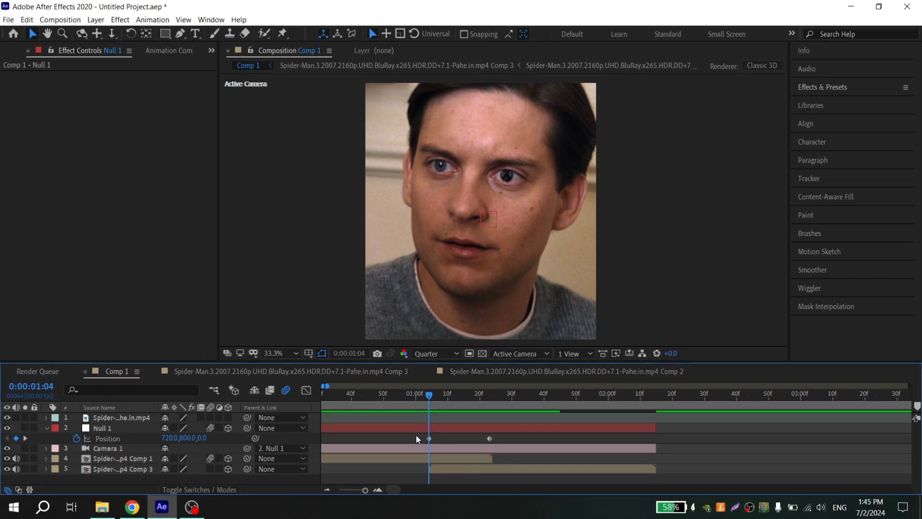
{"action": "left_click", "coordinate": [392, 428]}
{"action": "left_click_drag", "start_coordinate": [411, 440], "coordinate": [548, 445]}
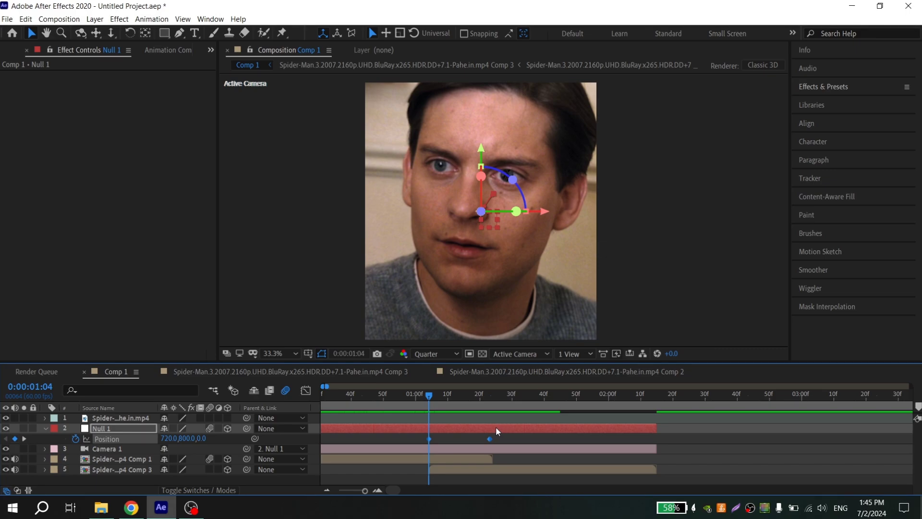
{"action": "key", "text": "F9"}
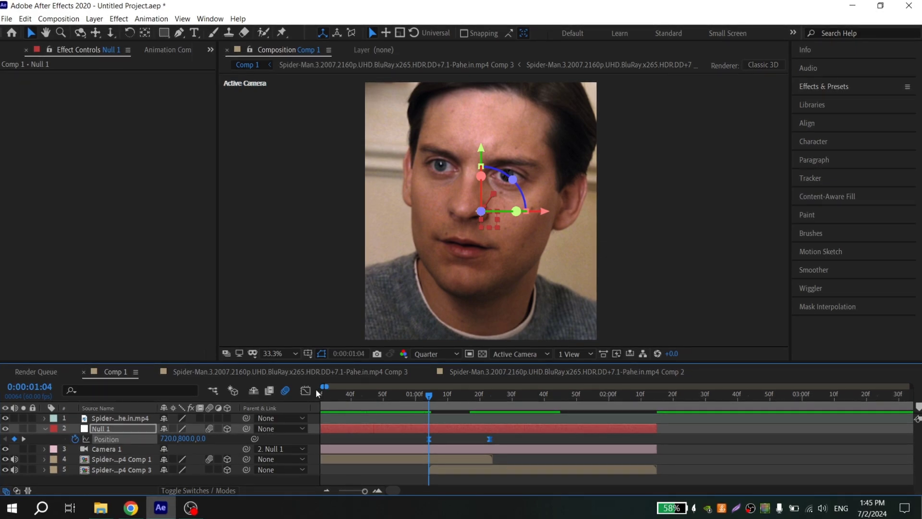
Shape Null 1's position speed graph into a sharp central peak by lengthening the easing handles of both keyframes
{"action": "left_click", "coordinate": [305, 390]}
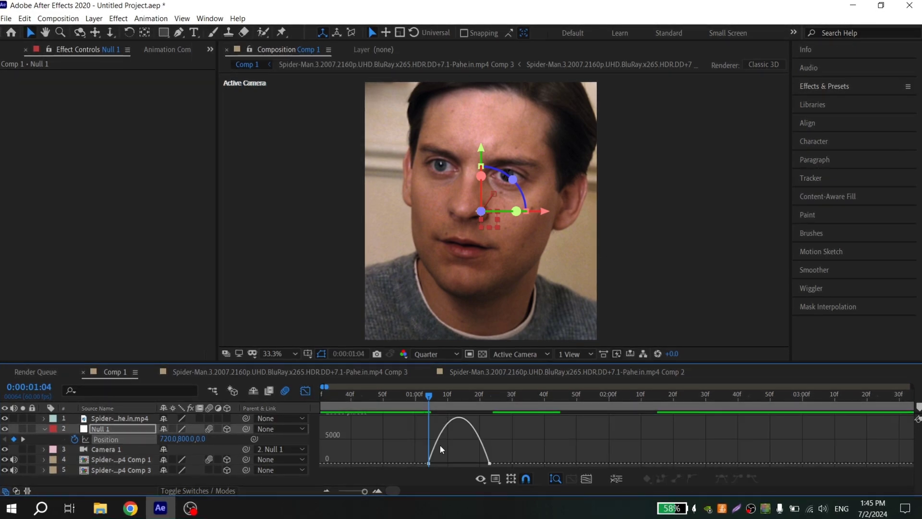
{"action": "key", "text": "equal"}
{"action": "mouse_move", "coordinate": [433, 399]}
{"action": "left_mouse_down"}
{"action": "mouse_move", "coordinate": [462, 399]}
{"action": "mouse_move", "coordinate": [439, 399]}
{"action": "left_mouse_up"}
{"action": "left_click", "coordinate": [685, 463]}
{"action": "left_click_drag", "start_coordinate": [644, 464], "coordinate": [574, 465]}
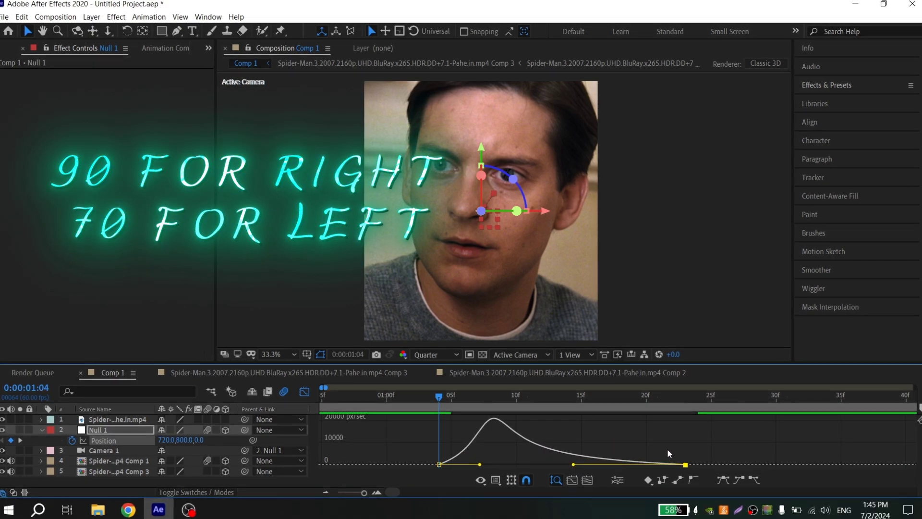
{"action": "left_click_drag", "start_coordinate": [422, 442], "coordinate": [528, 465]}
Play back the transition from shortly before Null 1's first keyframe to check the eased move
{"action": "key", "text": "space"}
{"action": "scroll", "coordinate": [469, 423], "scroll_direction": "down", "scroll_amount": 1}
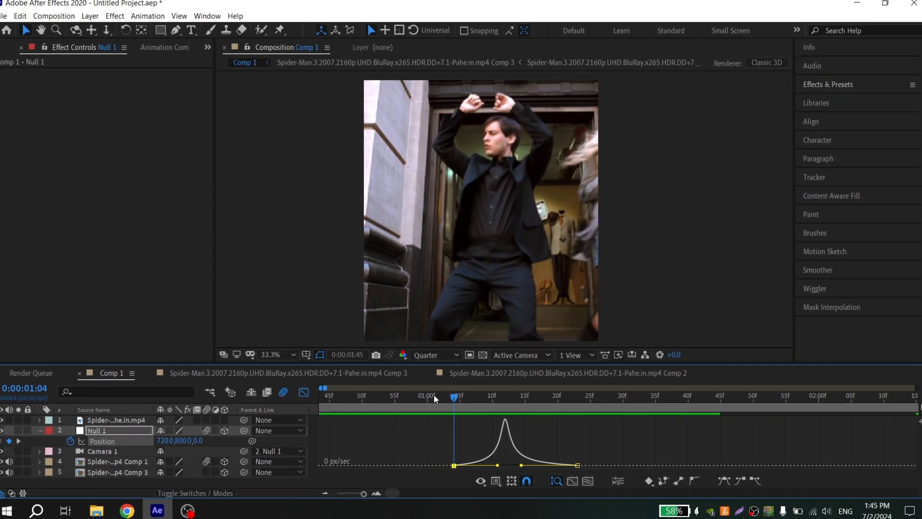
{"action": "left_click", "coordinate": [434, 395]}
{"action": "key", "text": "space"}
{"action": "left_click_drag", "start_coordinate": [433, 395], "coordinate": [441, 396]}
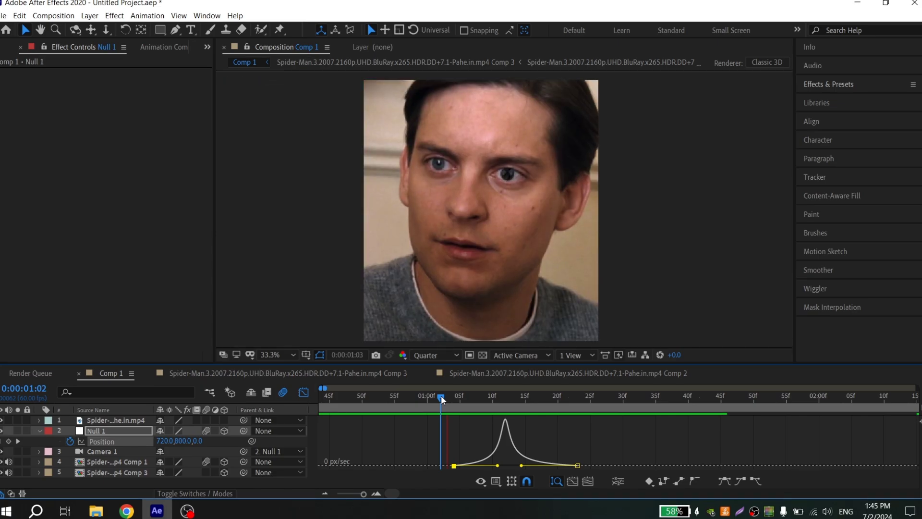
Move Null 1's first position keyframe to 0:00:00:45 and shift the second clip's pre-composition to start there
{"action": "left_click", "coordinate": [303, 392]}
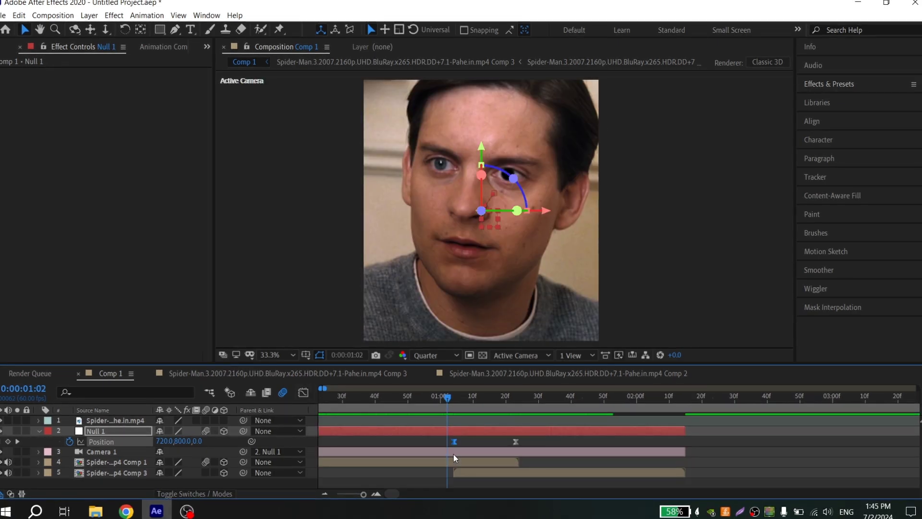
{"action": "left_click_drag", "start_coordinate": [454, 442], "coordinate": [393, 440]}
{"action": "scroll", "coordinate": [393, 439], "scroll_direction": "up", "scroll_amount": 1}
{"action": "left_click", "coordinate": [391, 400]}
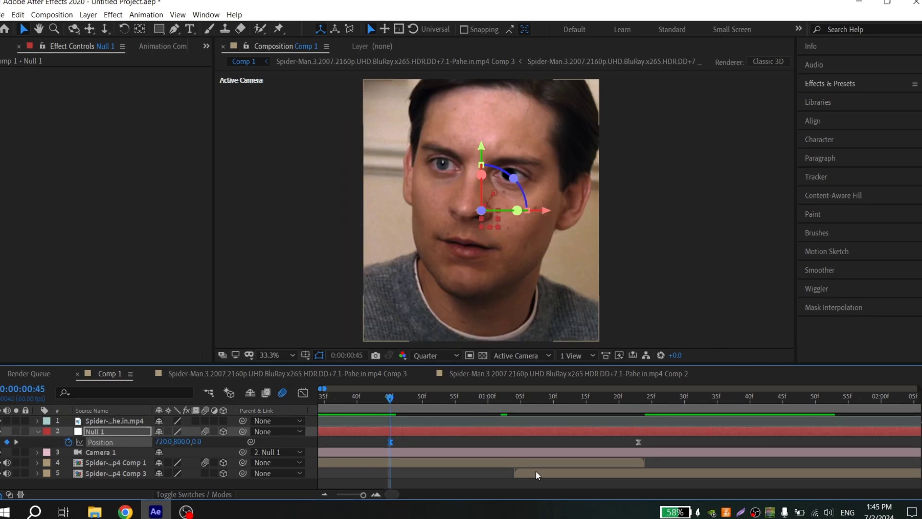
{"action": "left_click_drag", "start_coordinate": [535, 471], "coordinate": [413, 472]}
{"action": "key", "text": "minus"}
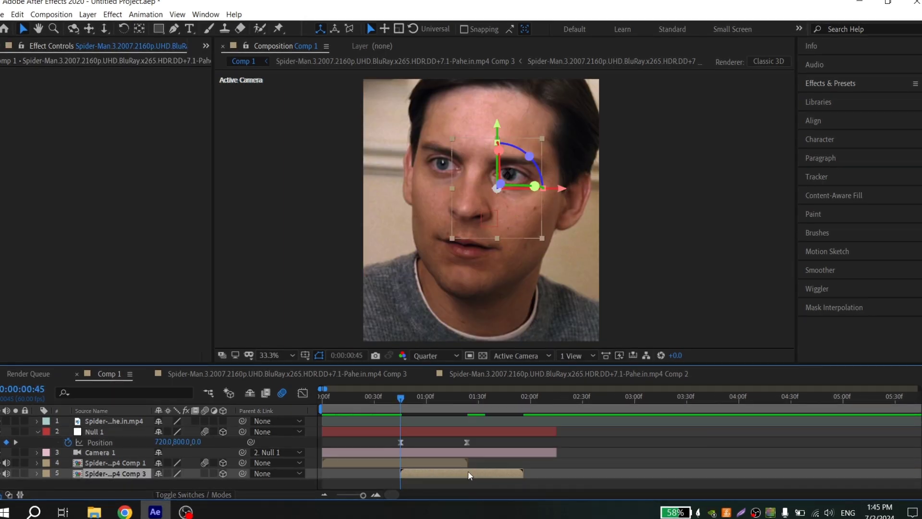
Reshape the speed graph of Null 1's two position keyframes into a steep peak midway through the longer move
{"action": "left_click", "coordinate": [396, 439]}
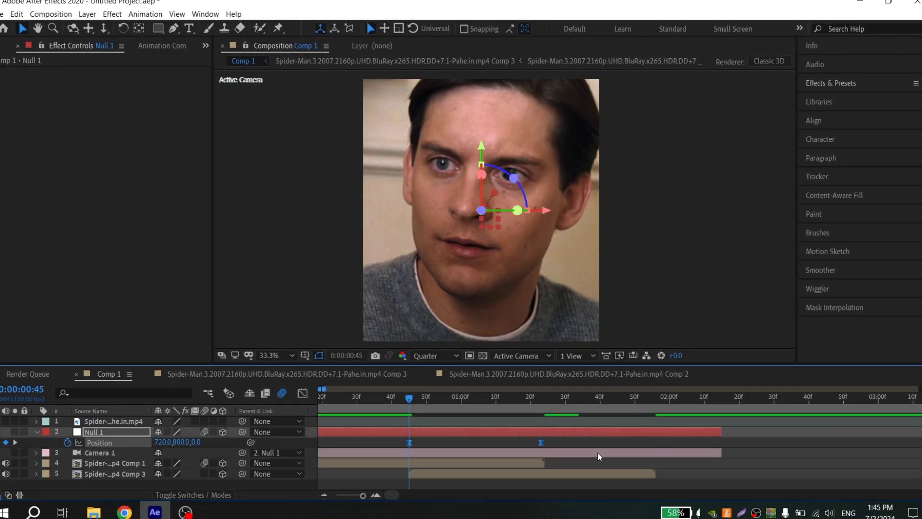
{"action": "left_click", "coordinate": [302, 394]}
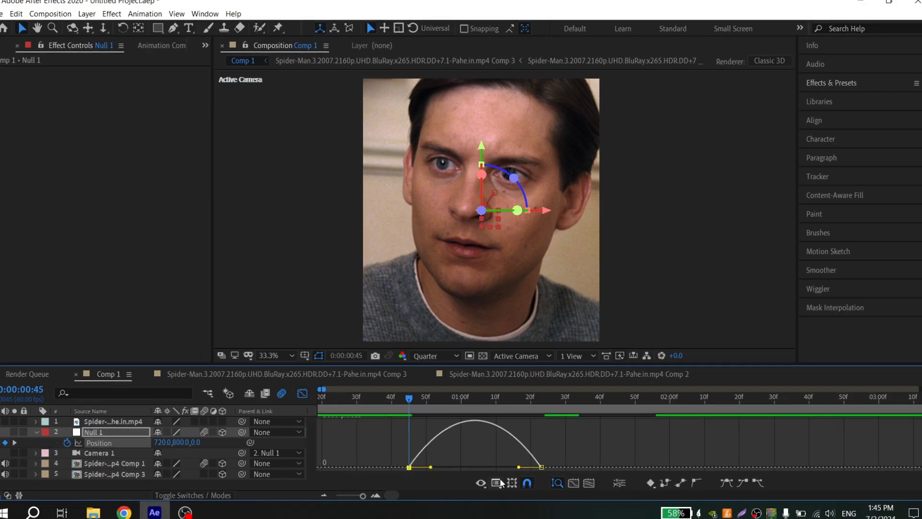
{"action": "left_click_drag", "start_coordinate": [498, 469], "coordinate": [455, 468]}
Play back the longer transition with the reshaped speed curve and leave the graph editor
{"action": "key", "text": "space"}
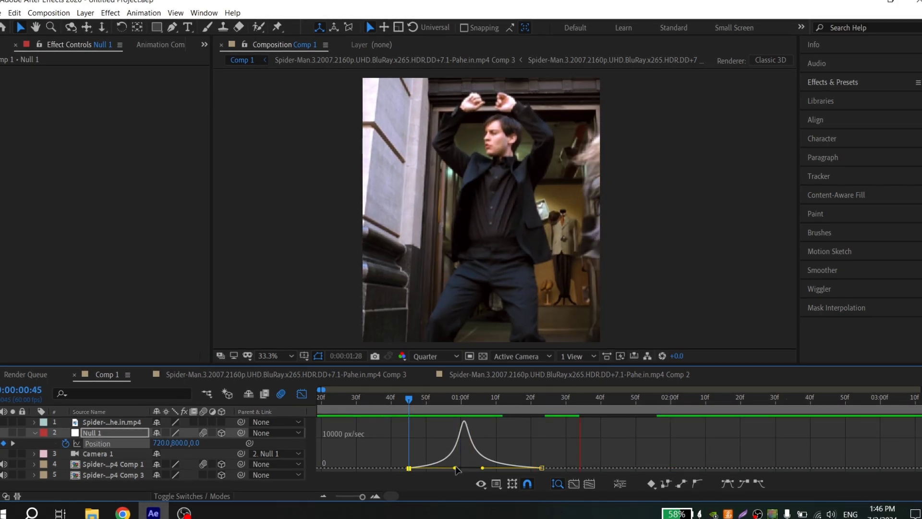
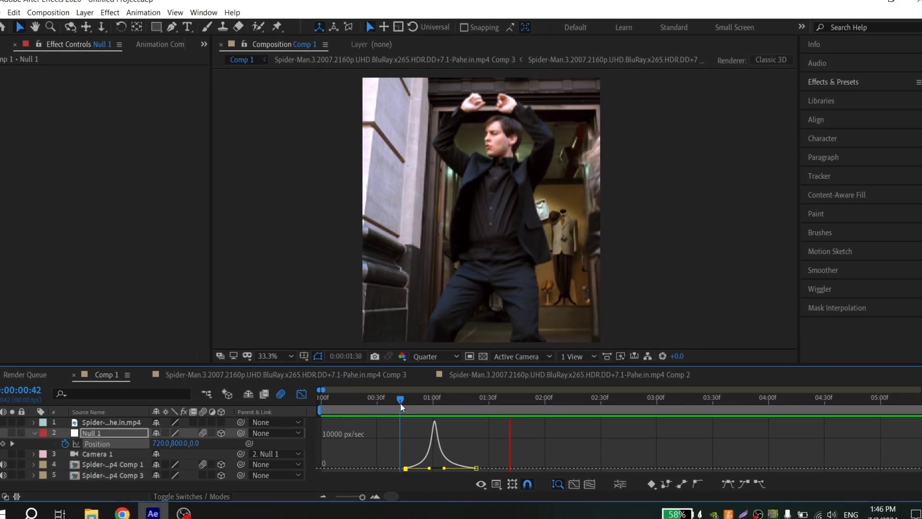
{"action": "key", "text": "space"}
{"action": "left_click", "coordinate": [301, 394]}
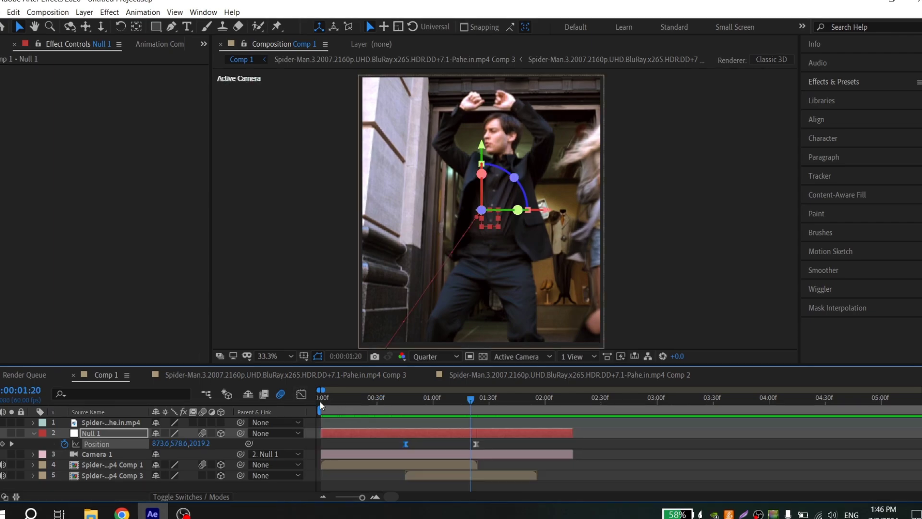
Set Null 1's X position to 895 at its 0:00:01:23 keyframe and scrub through the transition to check it
{"action": "scroll", "coordinate": [431, 435], "scroll_direction": "up", "scroll_amount": 1}
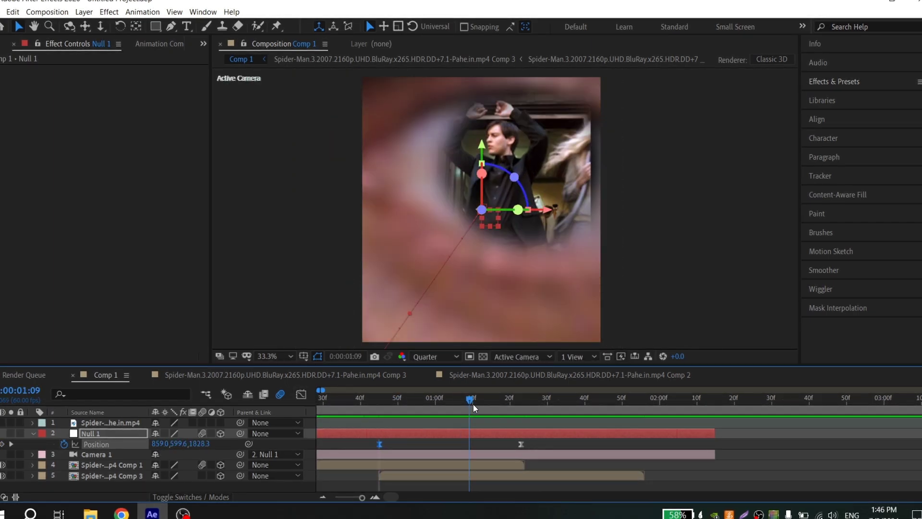
{"action": "left_click_drag", "start_coordinate": [157, 444], "coordinate": [173, 444]}
{"action": "left_click", "coordinate": [379, 404]}
{"action": "left_click_drag", "start_coordinate": [379, 408], "coordinate": [512, 412]}
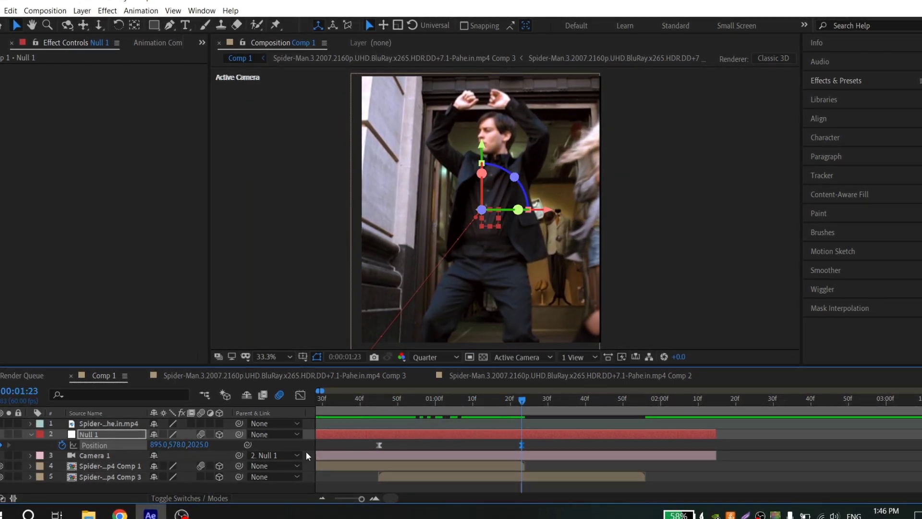
Slightly reduce Null 1's Z position at the 0:00:01:23 keyframe, fine-tune its X position and scrub through the move
{"action": "left_click_drag", "start_coordinate": [202, 448], "coordinate": [201, 436]}
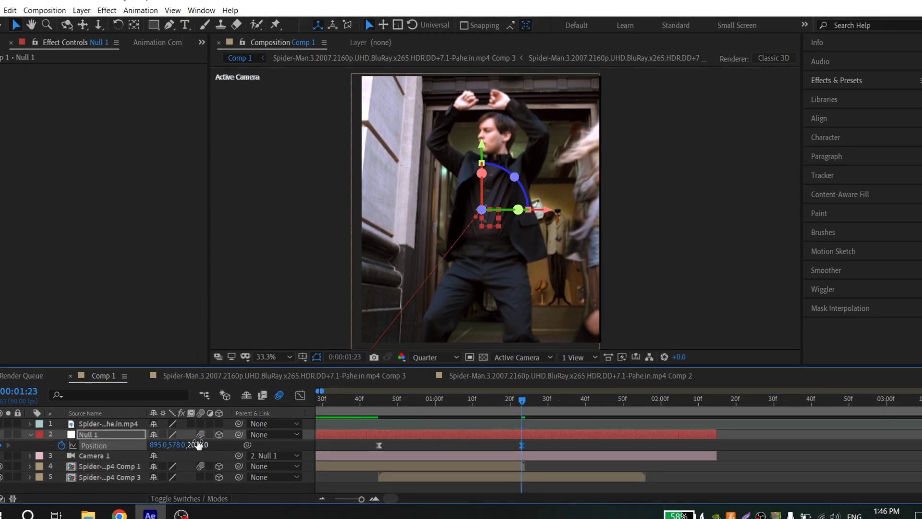
{"action": "left_click", "coordinate": [480, 399]}
{"action": "left_click_drag", "start_coordinate": [481, 400], "coordinate": [522, 401]}
{"action": "left_click_drag", "start_coordinate": [164, 445], "coordinate": [160, 446]}
{"action": "left_click_drag", "start_coordinate": [385, 399], "coordinate": [519, 402]}
Play back the adjusted transition from 0:00:00:45 and again from a few frames earlier
{"action": "left_click", "coordinate": [379, 408]}
{"action": "key", "text": "space"}
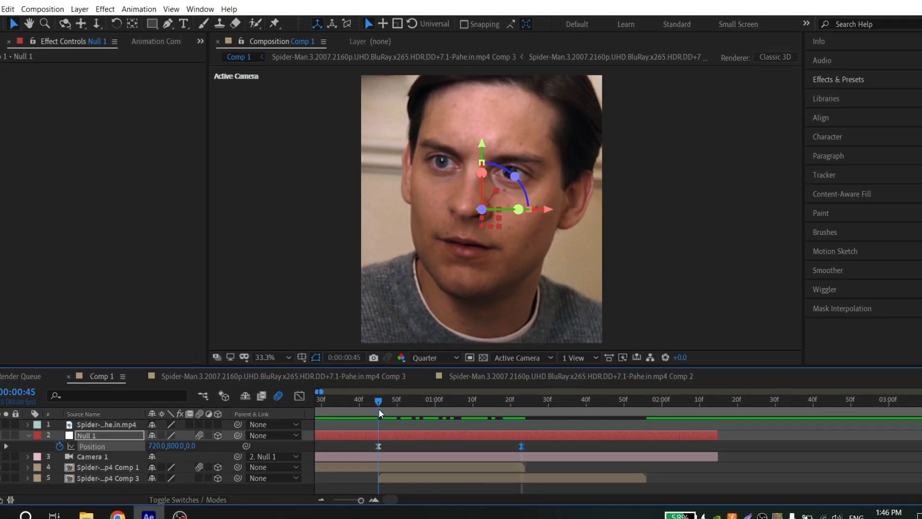
{"action": "key", "text": "minus"}
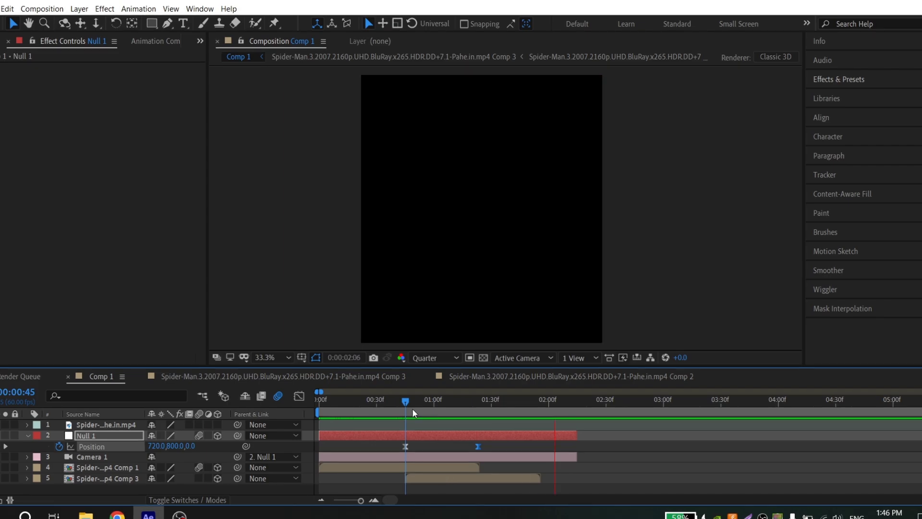
{"action": "left_click", "coordinate": [400, 402]}
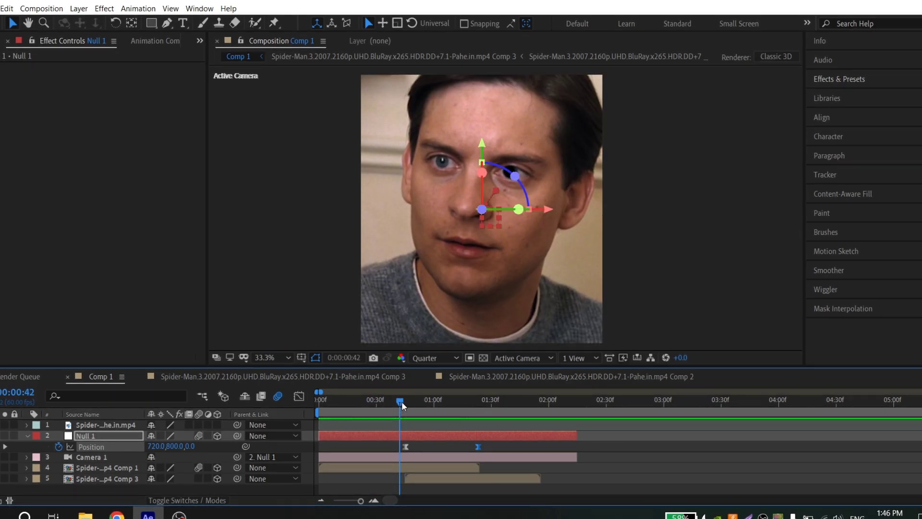
{"action": "key", "text": "space"}
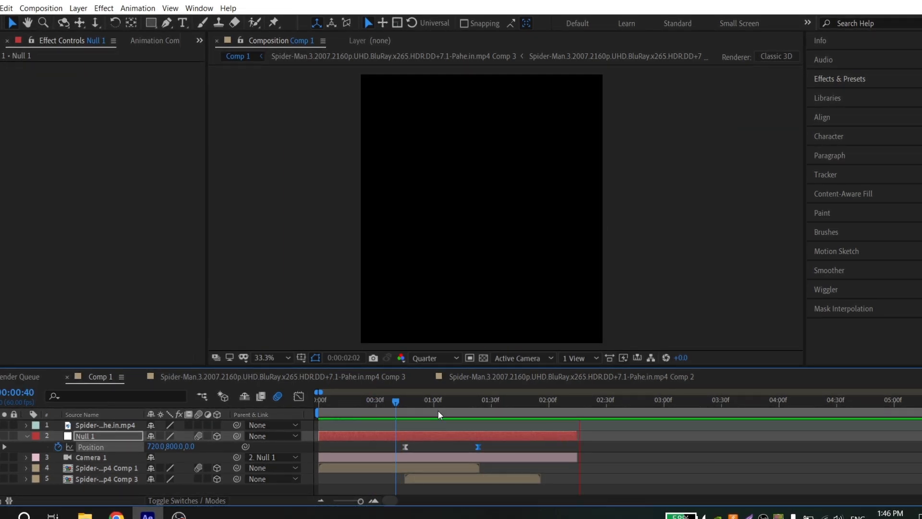
Inspect the frame edges around 0:00:01:15 and apply the Motion Tile effect to the second clip's pre-composition
{"action": "left_click", "coordinate": [460, 399]}
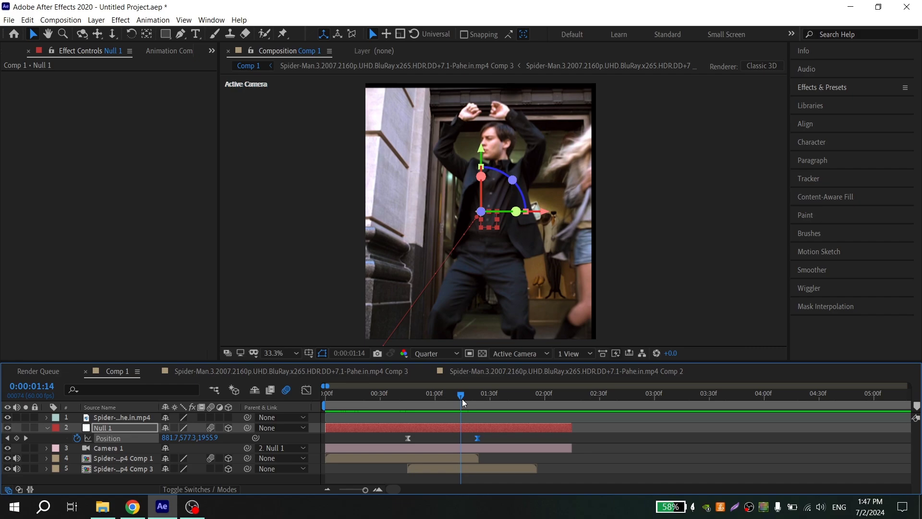
{"action": "left_click_drag", "start_coordinate": [463, 399], "coordinate": [464, 393]}
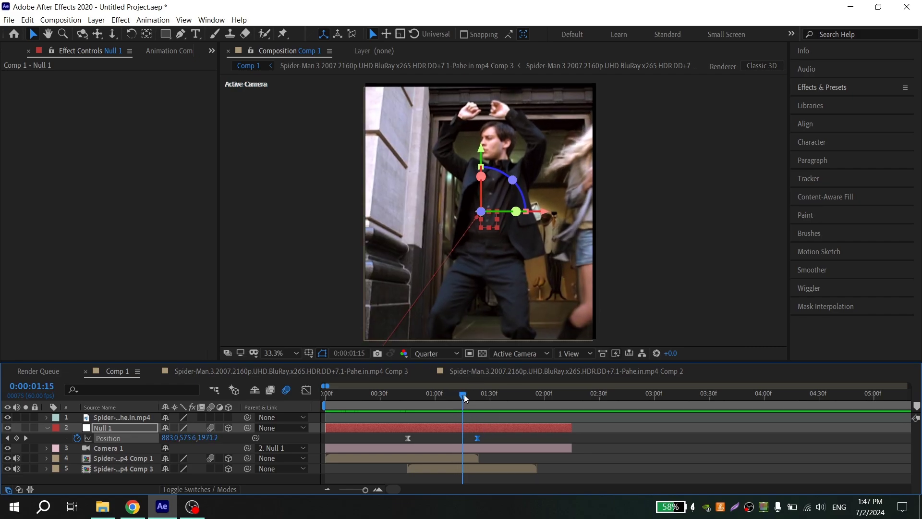
{"action": "left_click", "coordinate": [46, 428]}
{"action": "left_click", "coordinate": [810, 87]}
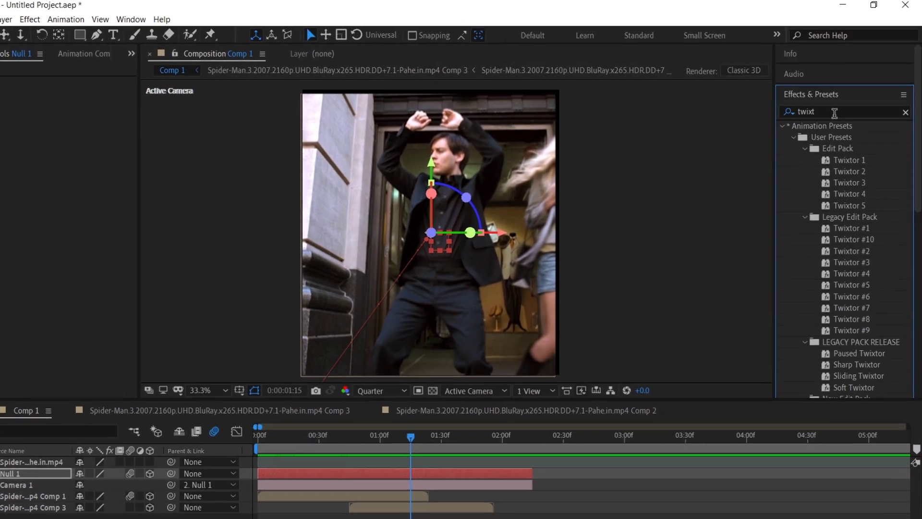
{"action": "type", "text": "motion tile"}
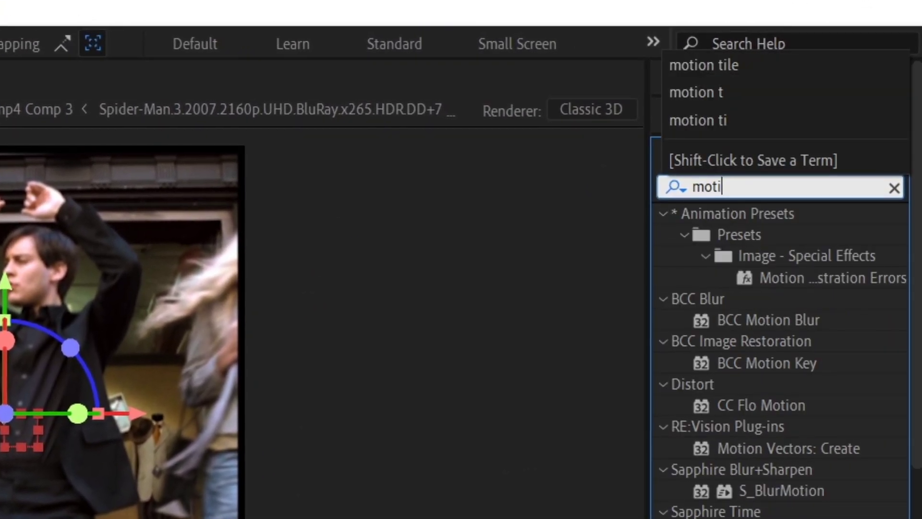
{"action": "left_click_drag", "start_coordinate": [753, 234], "coordinate": [489, 458]}
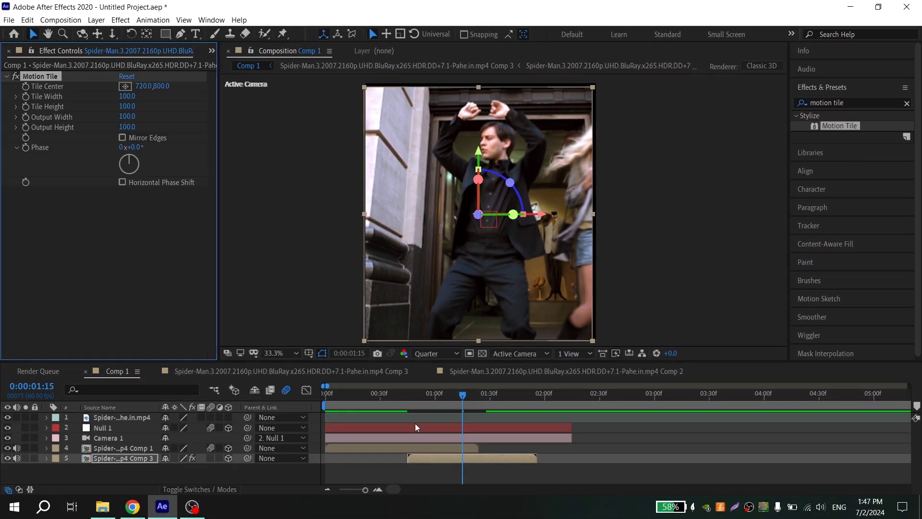
Set Motion Tile's output width and output height to 300, enable Mirror Edges and scrub back through the transition
{"action": "left_click", "coordinate": [127, 116]}
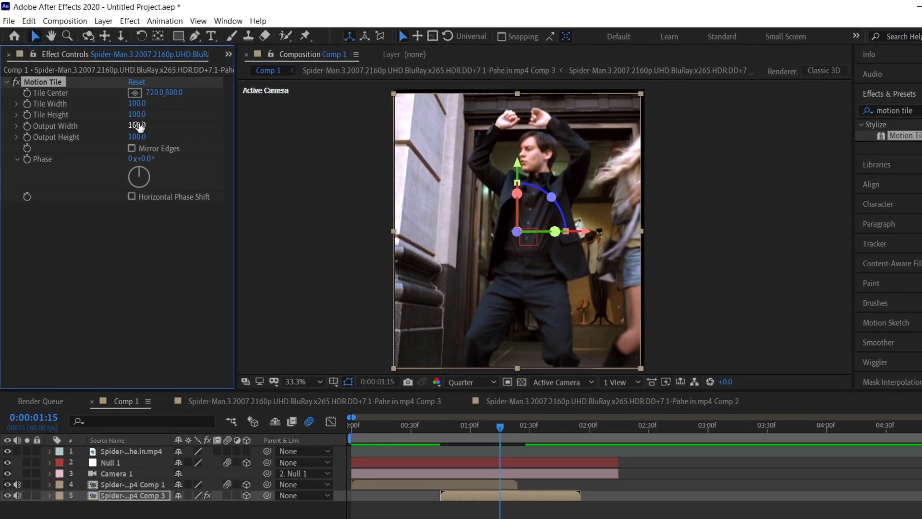
{"action": "type", "text": "300"}
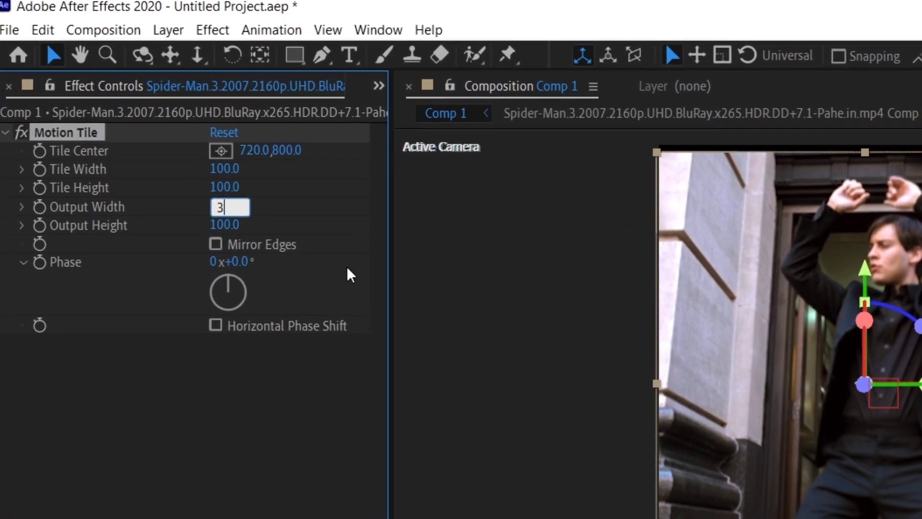
{"action": "left_click", "coordinate": [238, 218]}
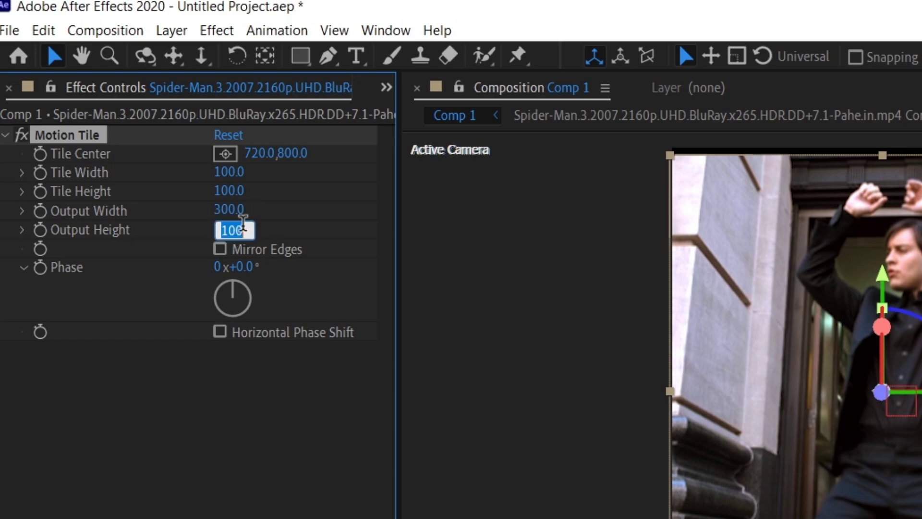
{"action": "left_click", "coordinate": [224, 247]}
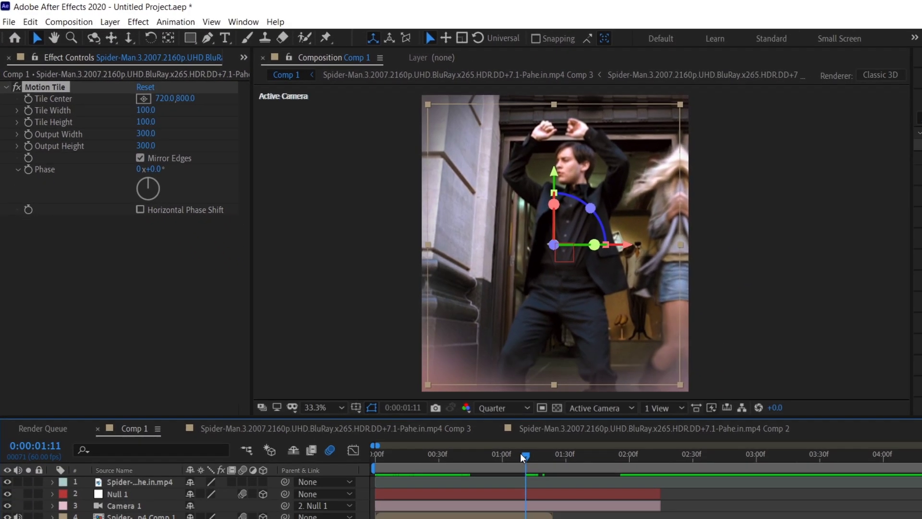
{"action": "left_click_drag", "start_coordinate": [525, 456], "coordinate": [474, 456]}
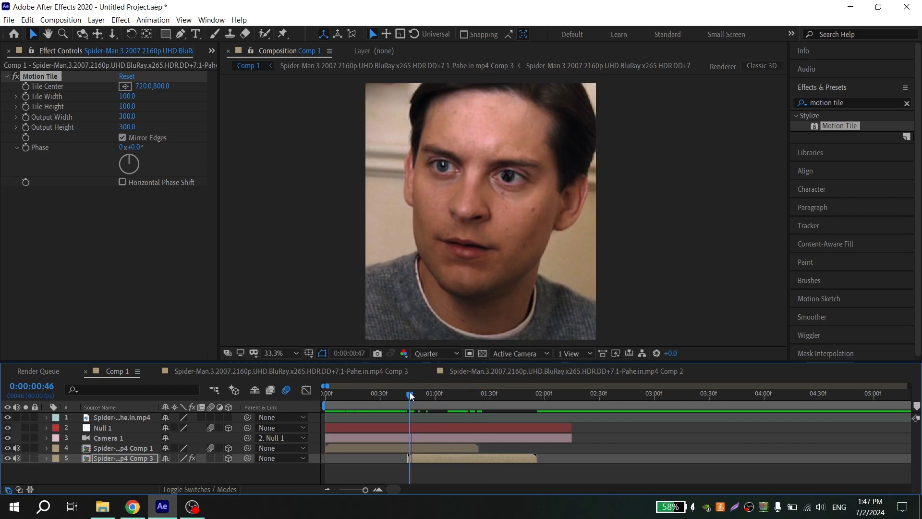
{"action": "left_click_drag", "start_coordinate": [411, 394], "coordinate": [398, 394]}
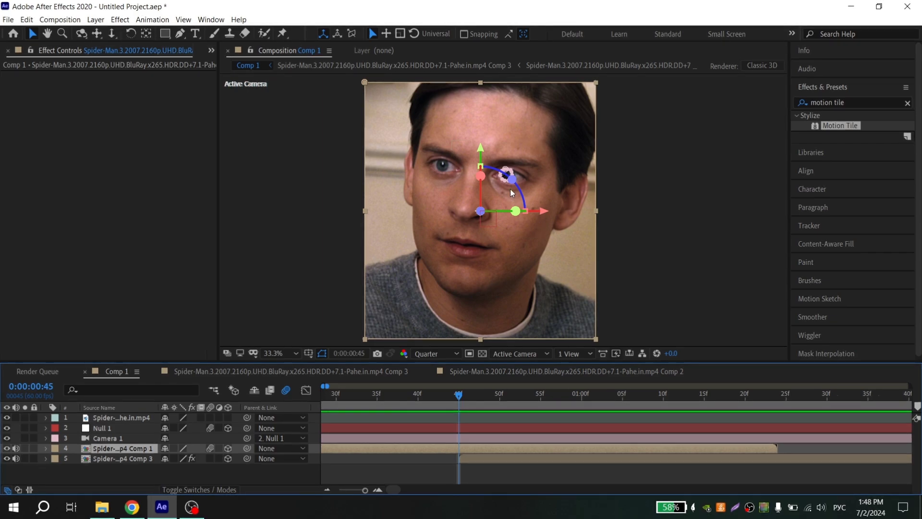
Reveal the masks on the first clip's pre-composition and set Mask 2's mode to Add
{"action": "scroll", "coordinate": [512, 193], "scroll_direction": "up", "scroll_amount": 3}
{"action": "scroll", "coordinate": [507, 178], "scroll_direction": "down", "scroll_amount": 2}
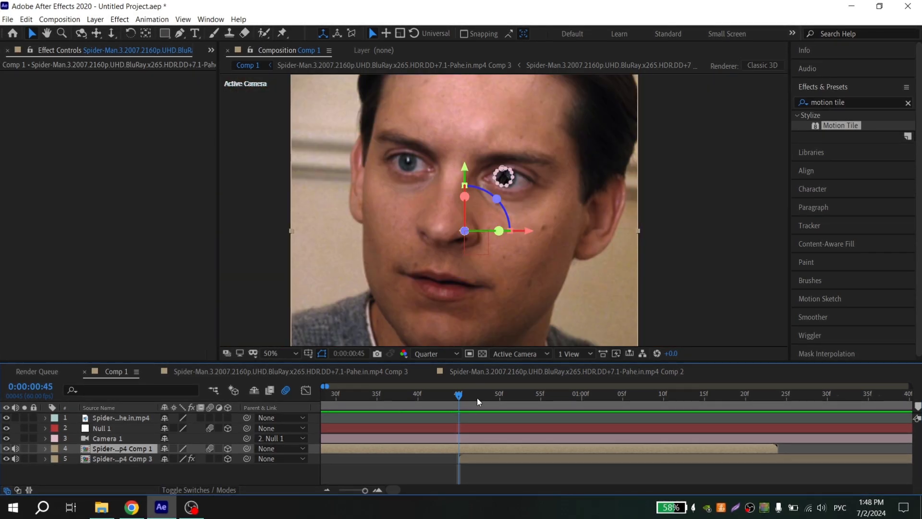
{"action": "left_click", "coordinate": [454, 455]}
{"action": "left_click", "coordinate": [456, 450]}
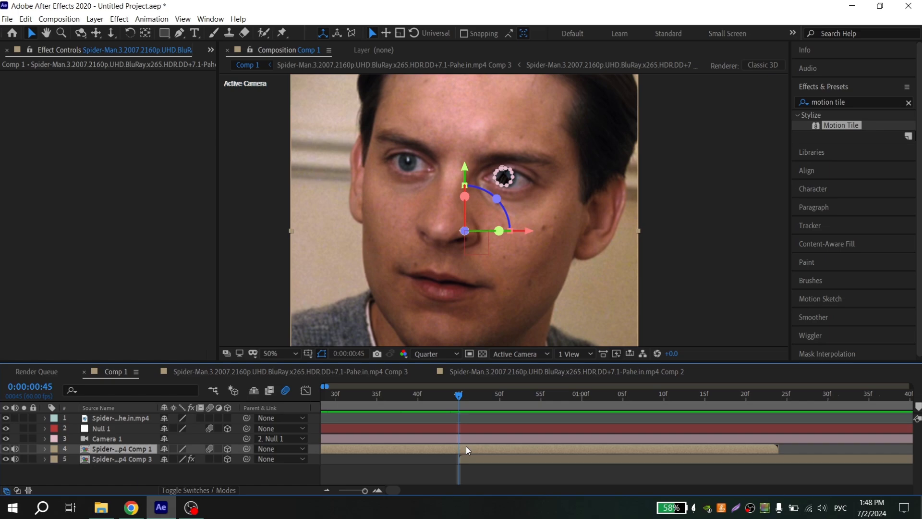
{"action": "scroll", "coordinate": [460, 447], "scroll_direction": "down", "scroll_amount": 1}
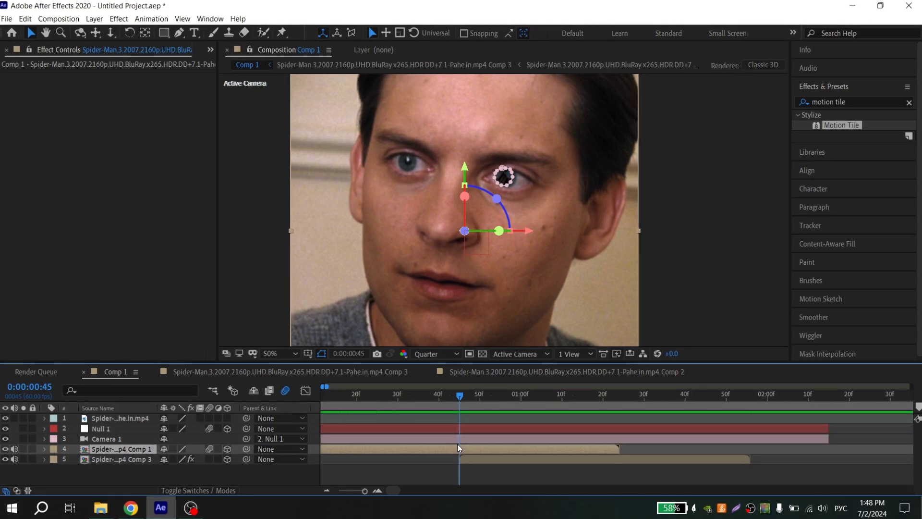
{"action": "key", "text": "m"}
{"action": "scroll", "coordinate": [267, 455], "scroll_direction": "down", "scroll_amount": 2}
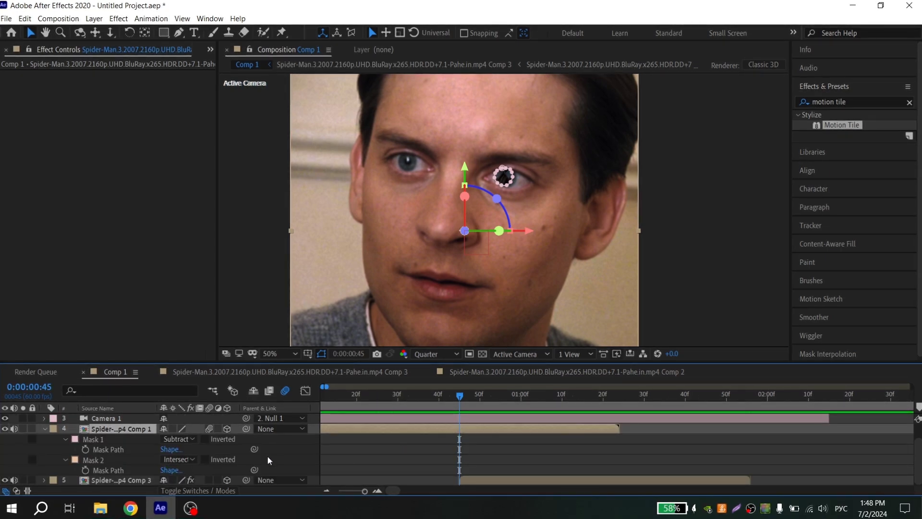
{"action": "left_click", "coordinate": [177, 460]}
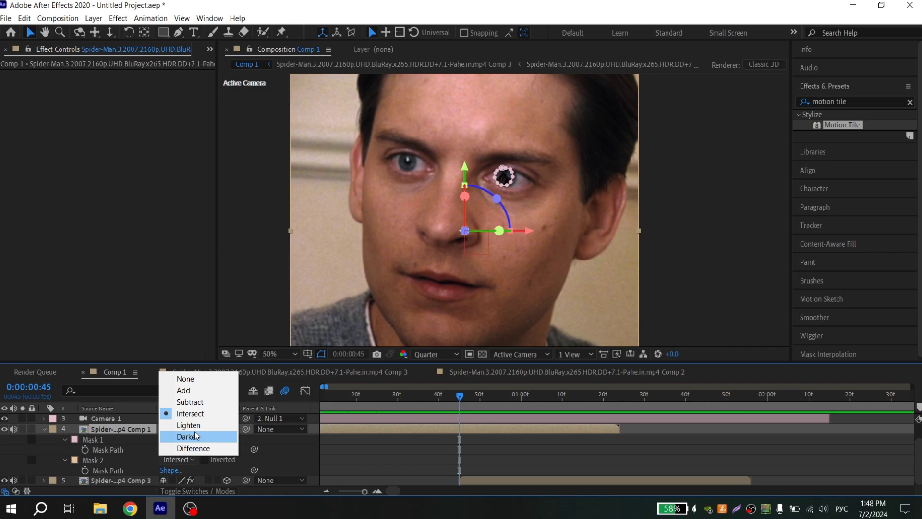
{"action": "left_click", "coordinate": [204, 390]}
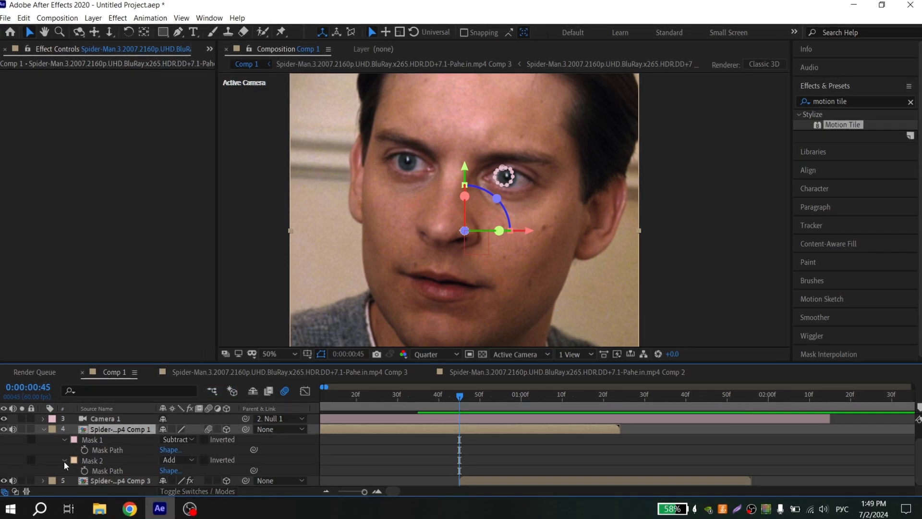
Expand Mask 2's properties and set a 100% Mask Opacity keyframe at 0:00:00:45
{"action": "scroll", "coordinate": [63, 459], "scroll_direction": "up", "scroll_amount": 1}
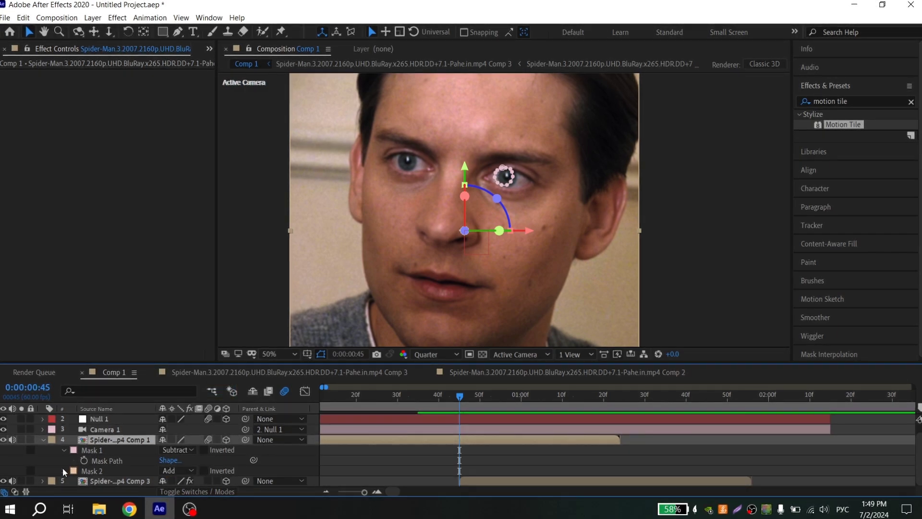
{"action": "left_click", "coordinate": [63, 469]}
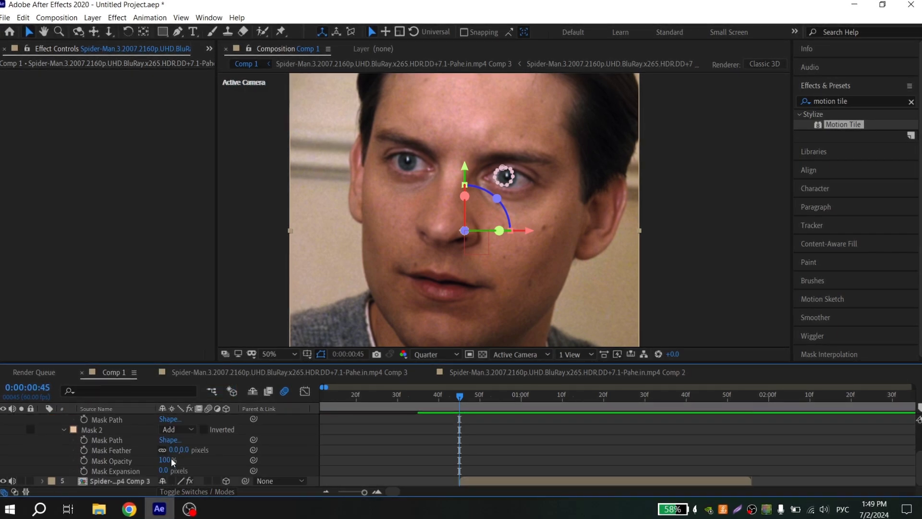
{"action": "left_click", "coordinate": [83, 461]}
{"action": "scroll", "coordinate": [500, 433], "scroll_direction": "up", "scroll_amount": 3}
{"action": "scroll", "coordinate": [483, 437], "scroll_direction": "down", "scroll_amount": 3}
{"action": "scroll", "coordinate": [445, 436], "scroll_direction": "up", "scroll_amount": 3}
{"action": "scroll", "coordinate": [445, 436], "scroll_direction": "down", "scroll_amount": 2}
Check the timing of Null 1's Position keyframes in the timeline
{"action": "left_click", "coordinate": [423, 429]}
{"action": "key", "text": "p"}
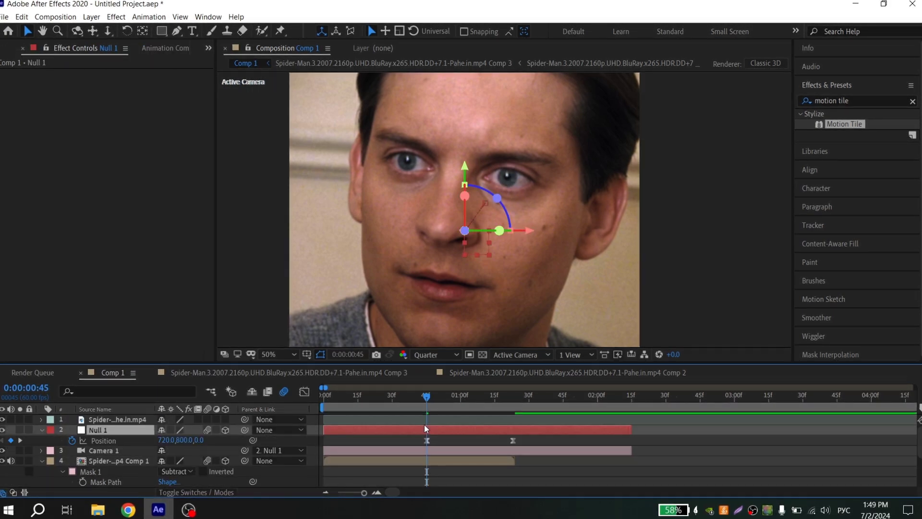
{"action": "key", "text": "equal"}
{"action": "key", "text": "equal"}
{"action": "key", "text": "p"}
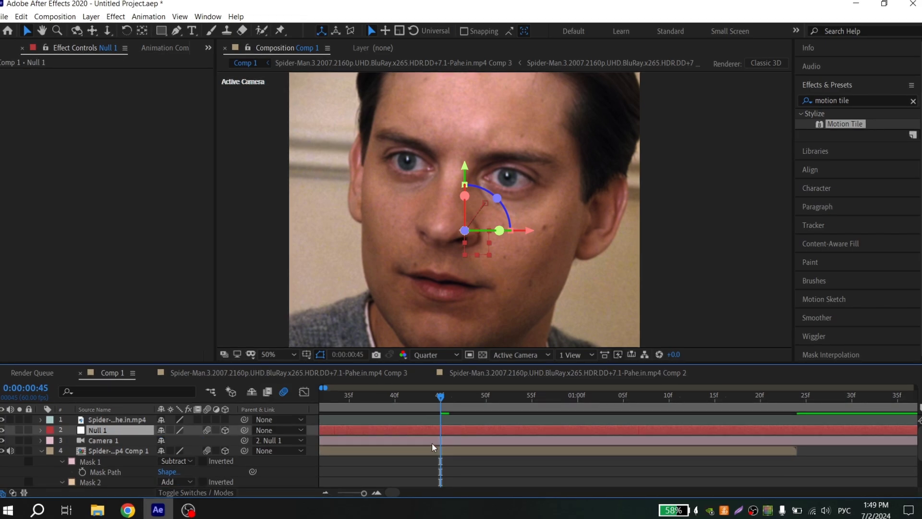
{"action": "scroll", "coordinate": [433, 445], "scroll_direction": "down", "scroll_amount": 2}
{"action": "key", "text": "minus"}
{"action": "scroll", "coordinate": [466, 443], "scroll_direction": "up", "scroll_amount": 2}
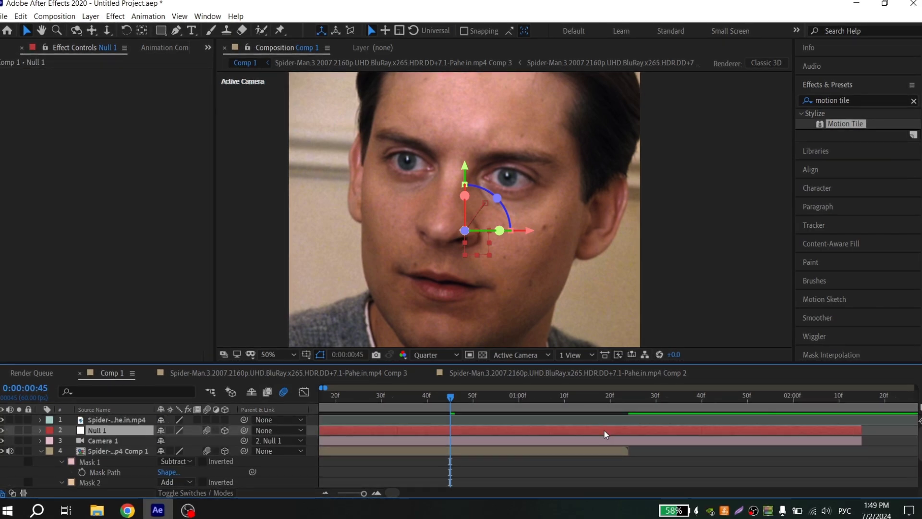
Set Mask 2's Mask Opacity to 0% at 0:00:01:24 and preview the fade from 0:00:00:45
{"action": "left_click", "coordinate": [636, 397]}
{"action": "scroll", "coordinate": [555, 443], "scroll_direction": "down", "scroll_amount": 3}
{"action": "key", "text": "minus"}
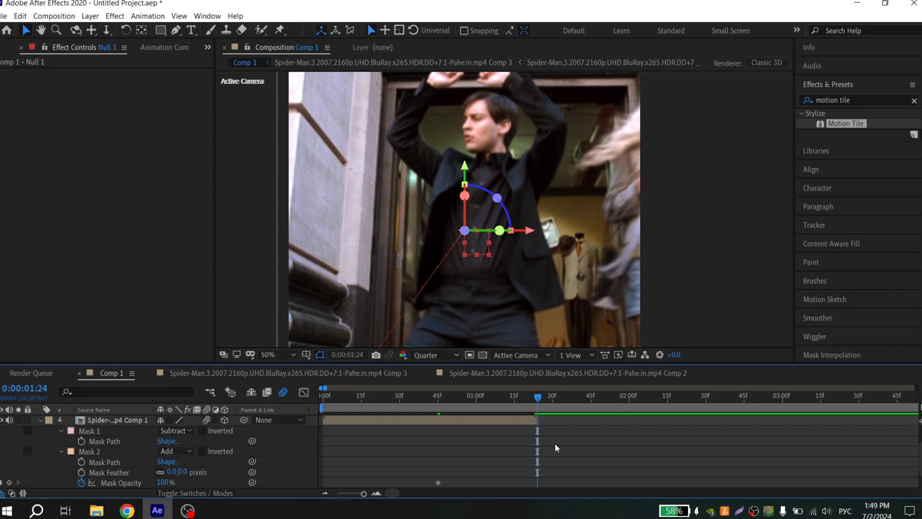
{"action": "scroll", "coordinate": [538, 448], "scroll_direction": "down", "scroll_amount": 2}
{"action": "key", "text": "equal"}
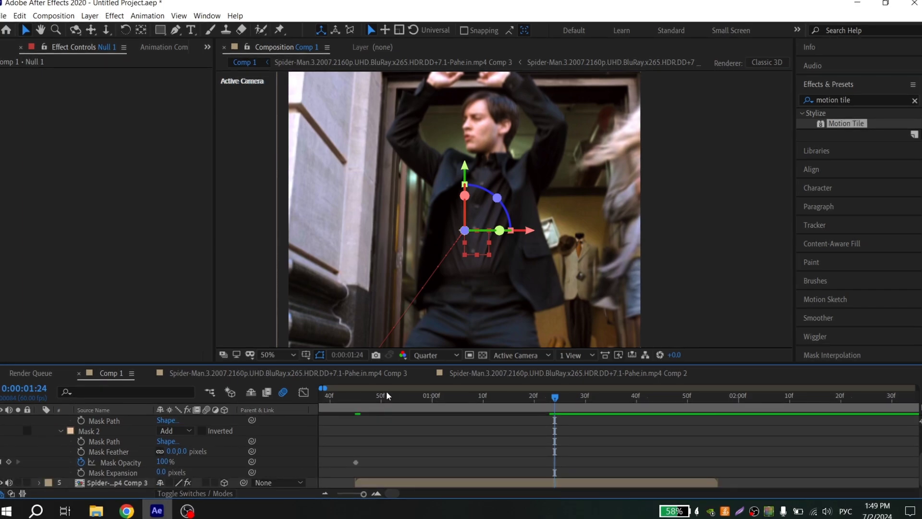
{"action": "left_click_drag", "start_coordinate": [161, 461], "coordinate": [79, 466]}
{"action": "scroll", "coordinate": [398, 453], "scroll_direction": "down", "scroll_amount": 1}
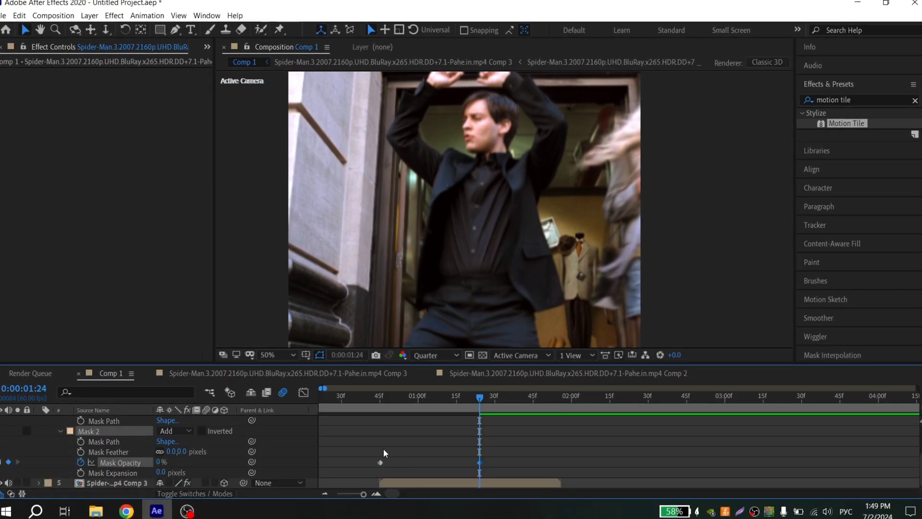
{"action": "left_click", "coordinate": [380, 402]}
{"action": "key", "text": "space"}
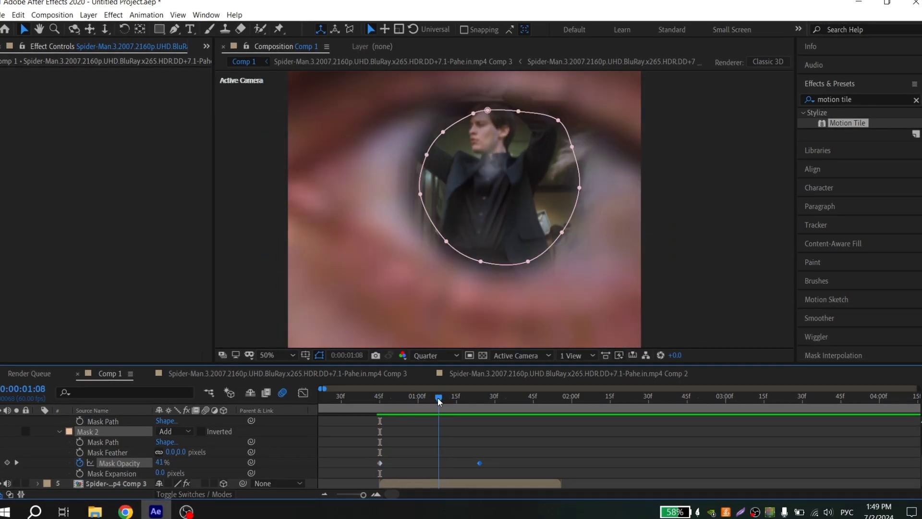
Ease Mask 2's opacity keyframes and set the last one's incoming influence to about 74% in the speed graph
{"action": "left_click_drag", "start_coordinate": [358, 449], "coordinate": [505, 470]}
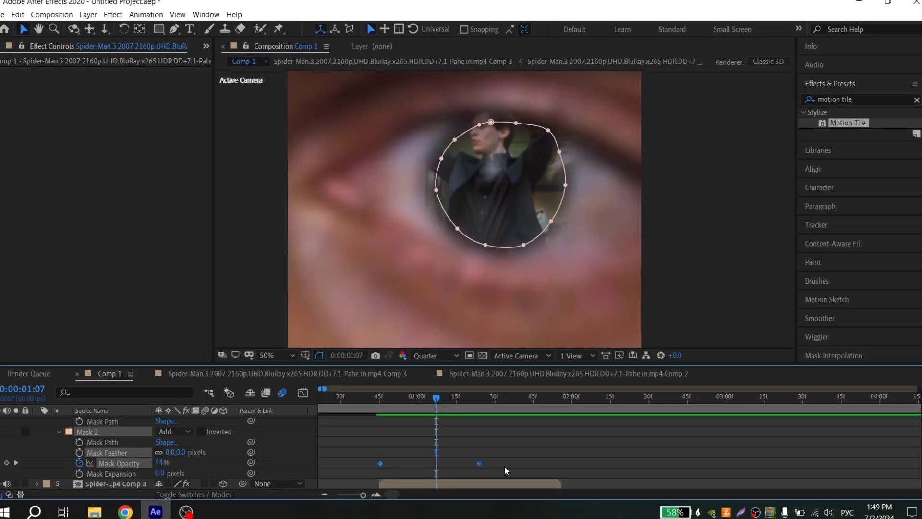
{"action": "left_click", "coordinate": [302, 393]}
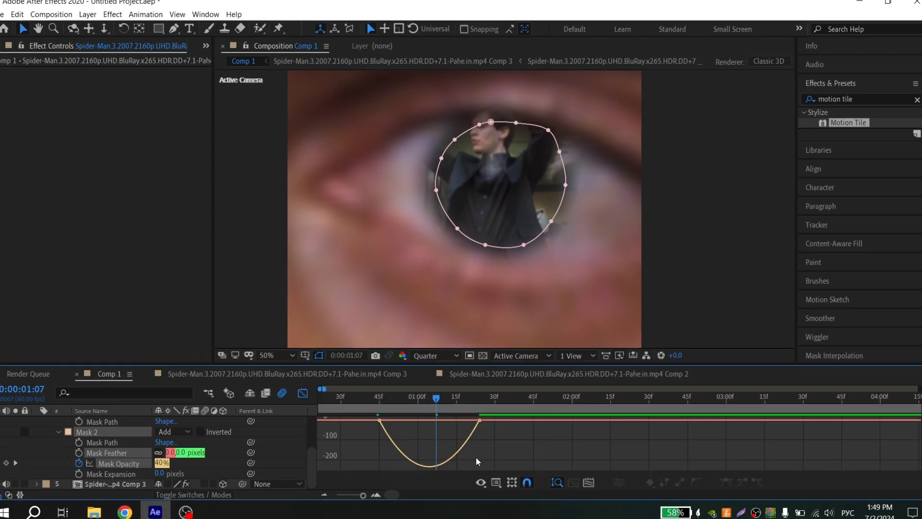
{"action": "left_click", "coordinate": [496, 482]}
{"action": "left_click", "coordinate": [114, 476]}
{"action": "left_click", "coordinate": [119, 464]}
{"action": "scroll", "coordinate": [399, 454], "scroll_direction": "up", "scroll_amount": 1}
{"action": "left_click", "coordinate": [560, 420]}
{"action": "left_click_drag", "start_coordinate": [527, 423], "coordinate": [486, 426]}
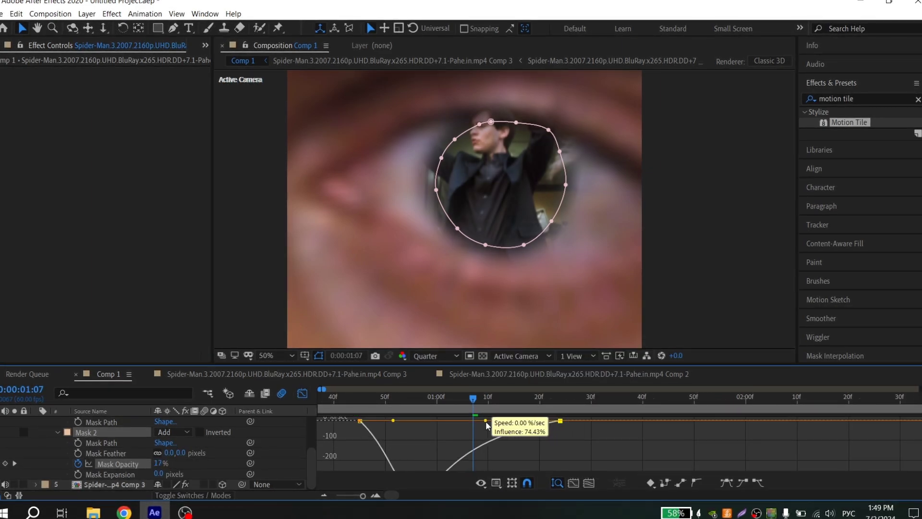
Steepen the start of Mask 2's opacity speed curve, lengthen its slow finish and play back the fade
{"action": "left_click", "coordinate": [345, 398]}
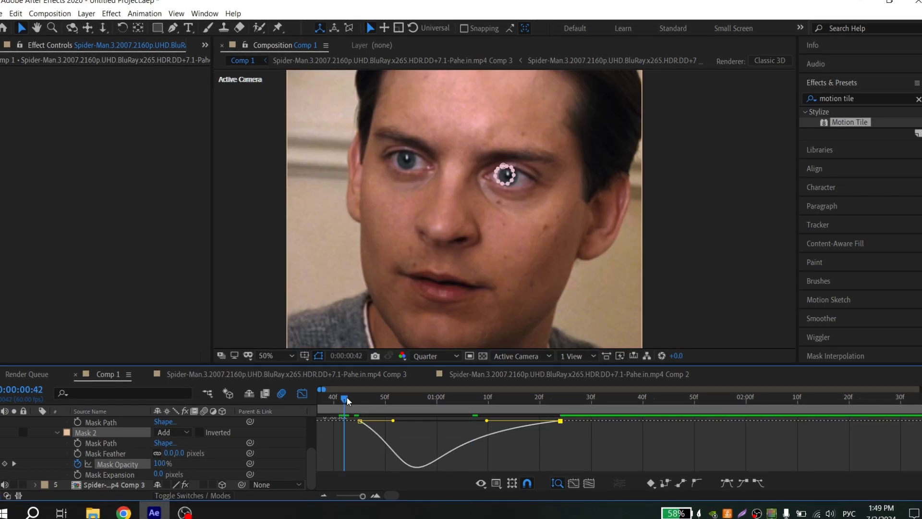
{"action": "left_click", "coordinate": [400, 399]}
{"action": "left_click_drag", "start_coordinate": [487, 421], "coordinate": [477, 421]}
{"action": "left_click", "coordinate": [349, 399]}
{"action": "left_click_drag", "start_coordinate": [393, 421], "coordinate": [385, 421]}
{"action": "key", "text": "space"}
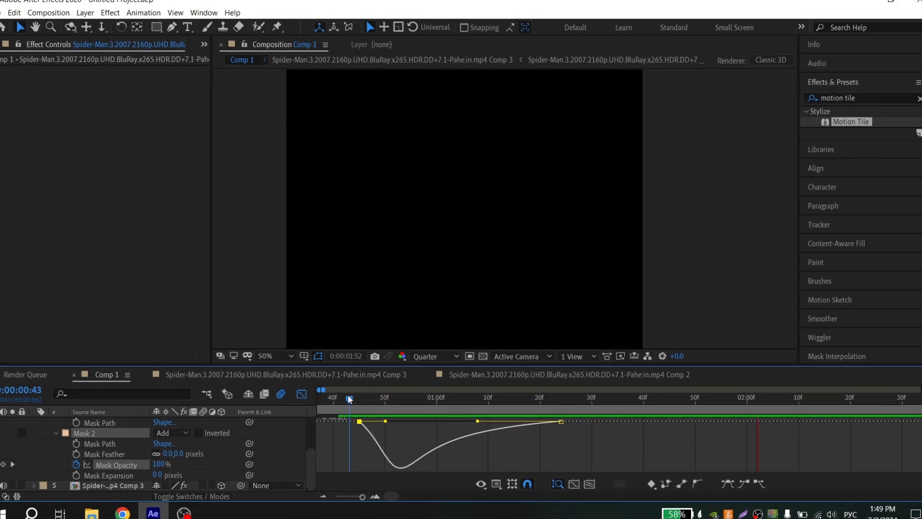
Shift the opacity speed peak even closer to the first keyframe and replay the transition
{"action": "left_click_drag", "start_coordinate": [478, 421], "coordinate": [473, 422]}
{"action": "mouse_move", "coordinate": [386, 421]}
{"action": "left_mouse_down"}
{"action": "mouse_move", "coordinate": [374, 403]}
{"action": "mouse_move", "coordinate": [374, 422]}
{"action": "left_mouse_up"}
{"action": "key", "text": "space"}
{"action": "scroll", "coordinate": [380, 421], "scroll_direction": "down", "scroll_amount": 1}
{"action": "left_click", "coordinate": [367, 403]}
{"action": "key", "text": "space"}
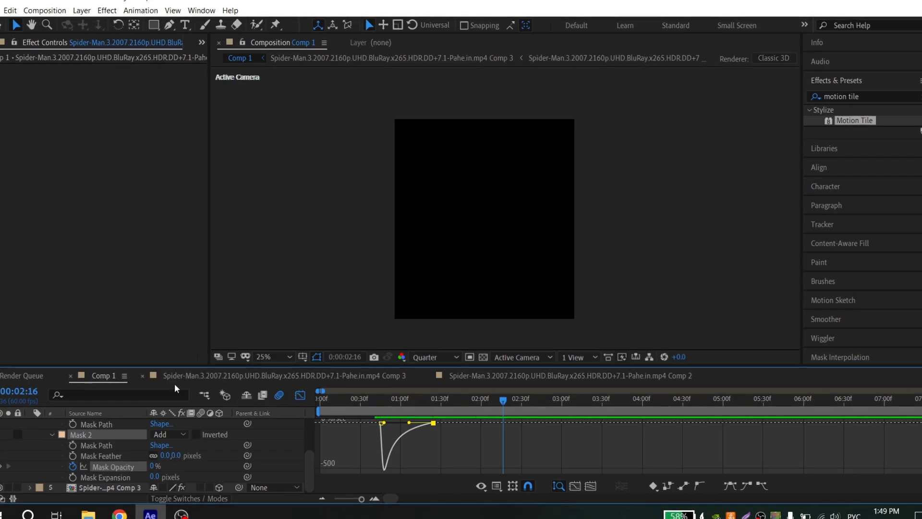
Scrub through the fade in the layer timeline and move Mask 2's last opacity keyframe to about 0:00:01:09
{"action": "left_click", "coordinate": [300, 395]}
{"action": "scroll", "coordinate": [401, 454], "scroll_direction": "up", "scroll_amount": 2}
{"action": "left_click_drag", "start_coordinate": [361, 402], "coordinate": [418, 403]}
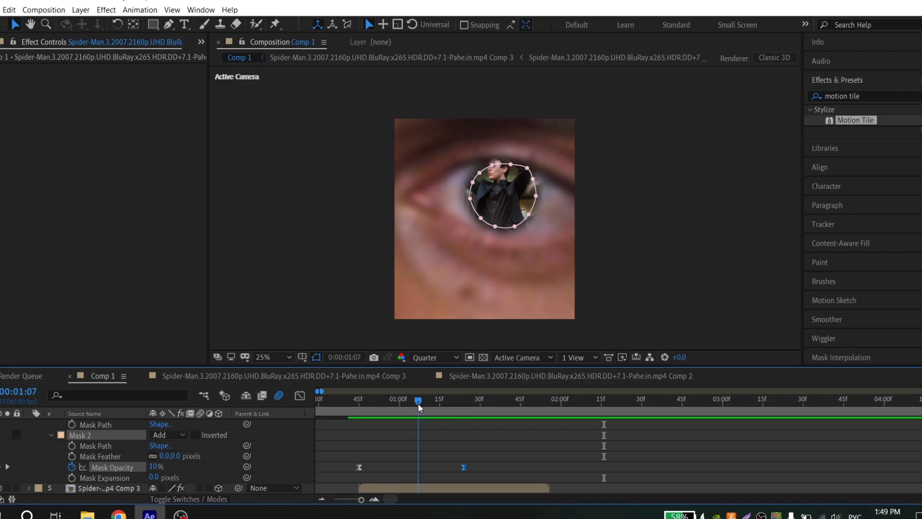
{"action": "left_click_drag", "start_coordinate": [463, 468], "coordinate": [348, 469]}
Lengthen the incoming influence of Mask 2's last opacity keyframe in the speed graph and play back from 0:00:00:45
{"action": "left_click", "coordinate": [299, 394]}
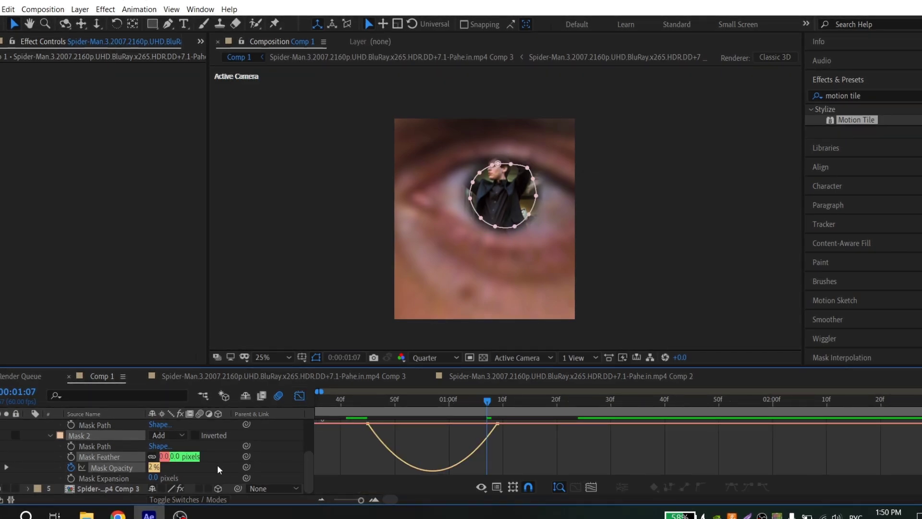
{"action": "left_click", "coordinate": [111, 468]}
{"action": "left_click_drag", "start_coordinate": [475, 424], "coordinate": [454, 423]}
{"action": "left_click", "coordinate": [369, 403]}
{"action": "key", "text": "space"}
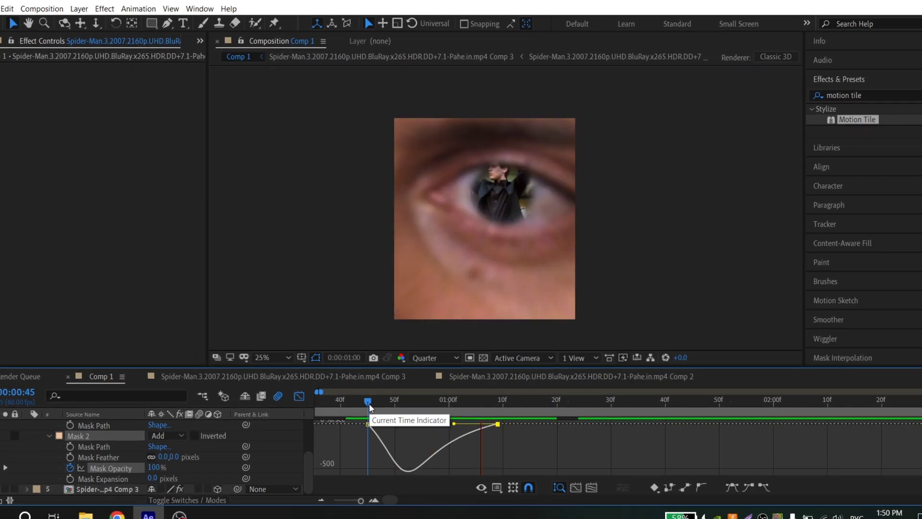
{"action": "scroll", "coordinate": [530, 232], "scroll_direction": "up", "scroll_amount": 2}
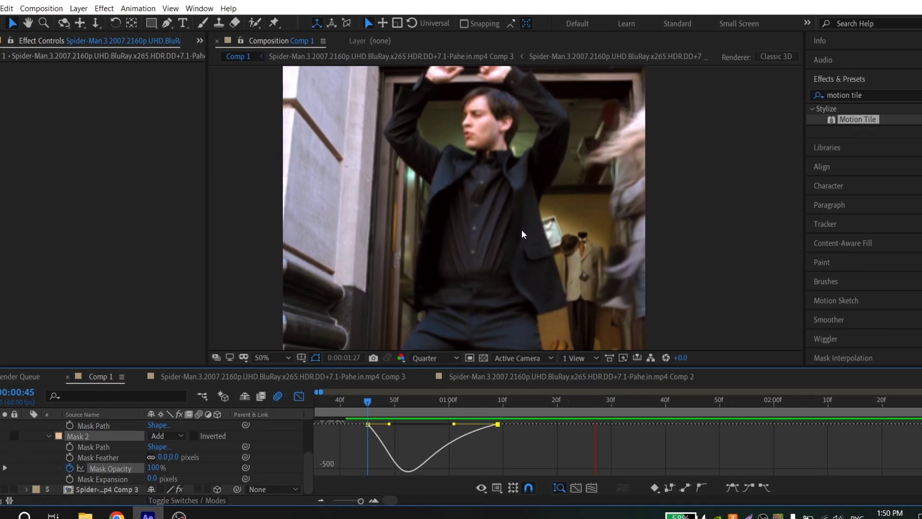
{"action": "scroll", "coordinate": [521, 229], "scroll_direction": "down", "scroll_amount": 2}
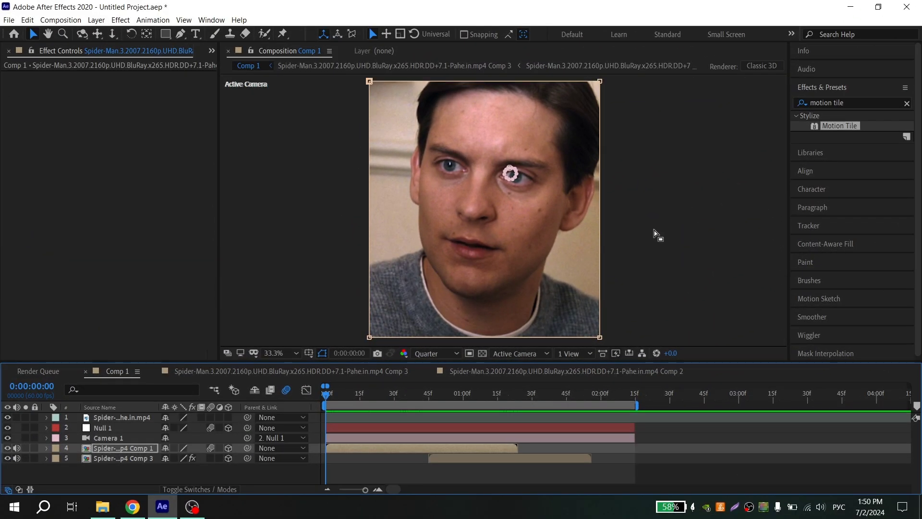
Play back the full transition from the beginning and scrub back through it
{"action": "key", "text": "space"}
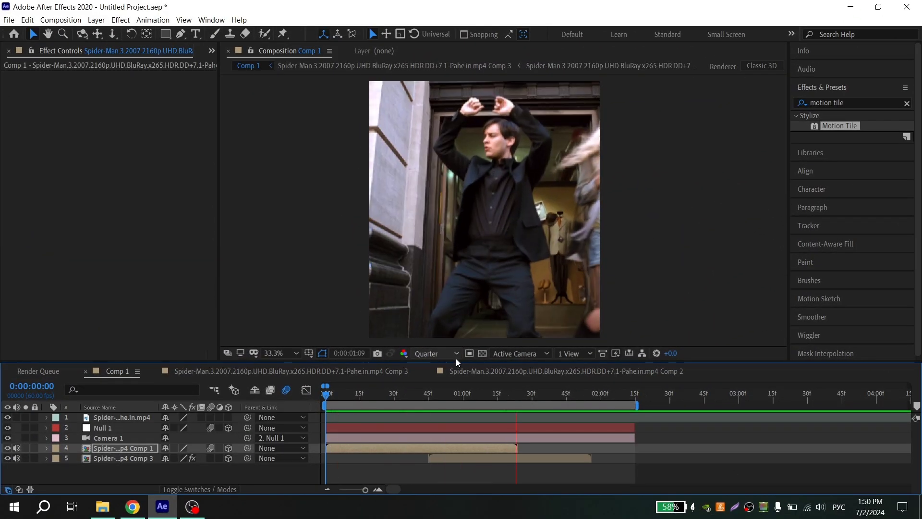
{"action": "left_click", "coordinate": [478, 397]}
{"action": "left_click_drag", "start_coordinate": [477, 396], "coordinate": [338, 399]}
{"action": "key", "text": "space"}
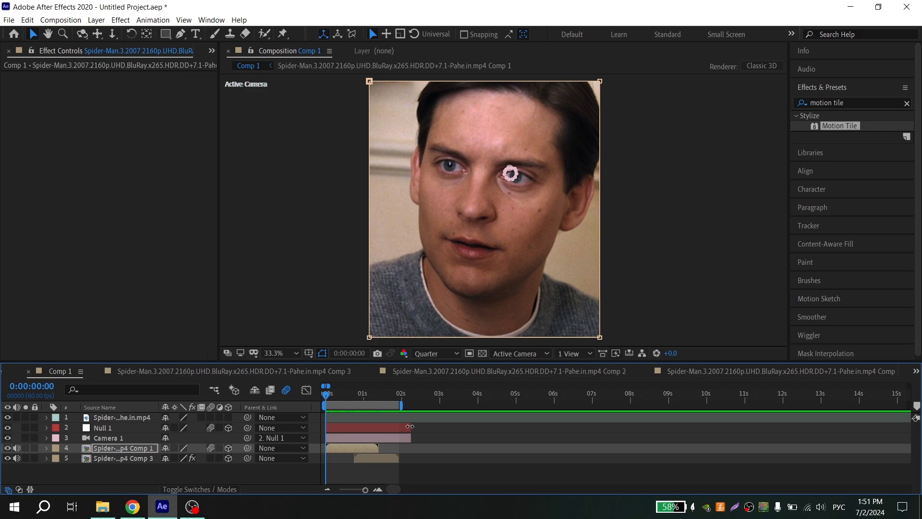
Enable frame blending on the footage inside the first clip's pre-composition and return to Comp 1
{"action": "scroll", "coordinate": [332, 463], "scroll_direction": "up", "scroll_amount": 3}
{"action": "double_click", "coordinate": [333, 448]}
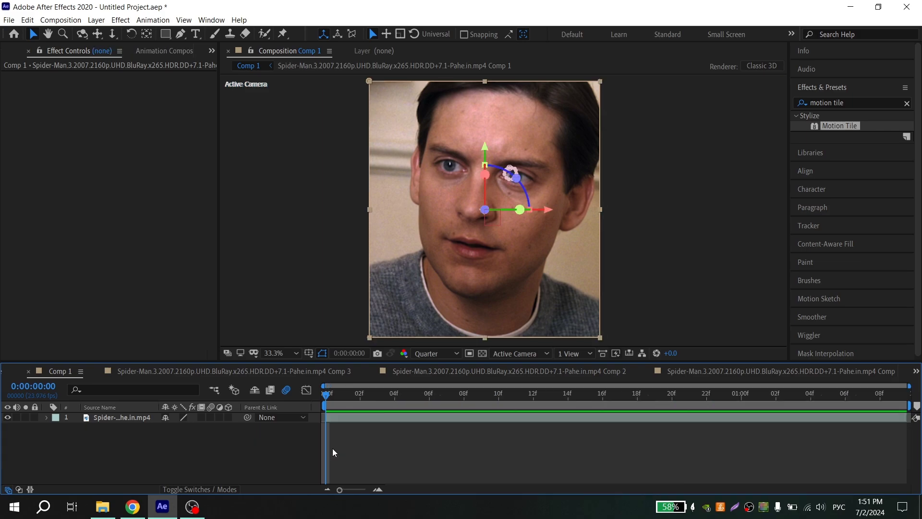
{"action": "left_click", "coordinate": [201, 418]}
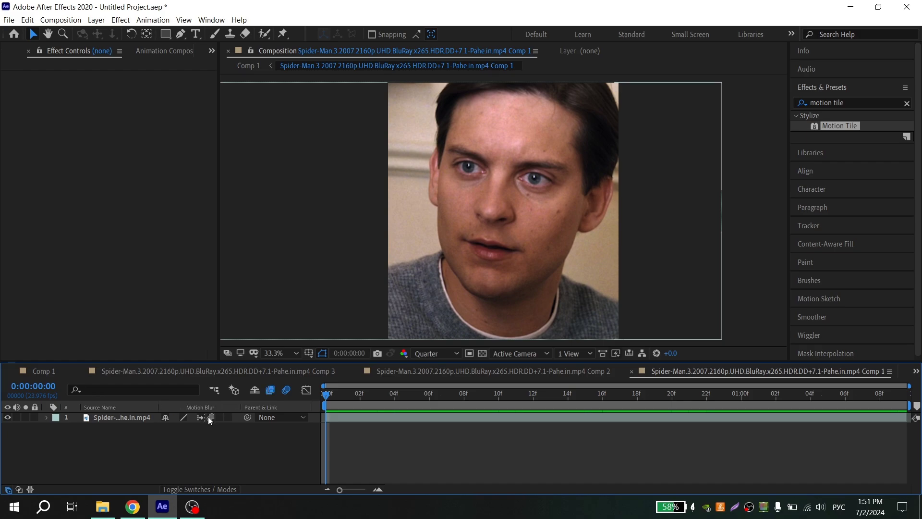
{"action": "left_click", "coordinate": [247, 66]}
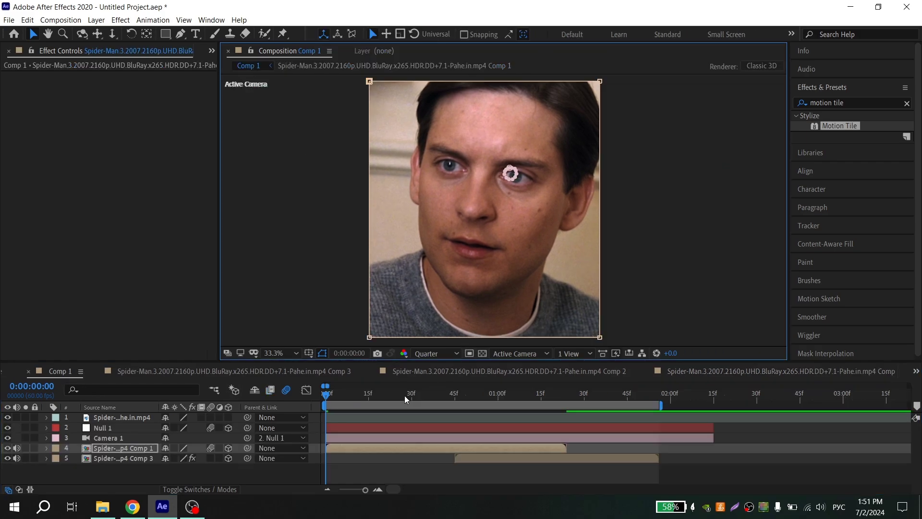
Replay Comp 1 and scrub through the eye zoom from 0:00:00:37
{"action": "key", "text": "space"}
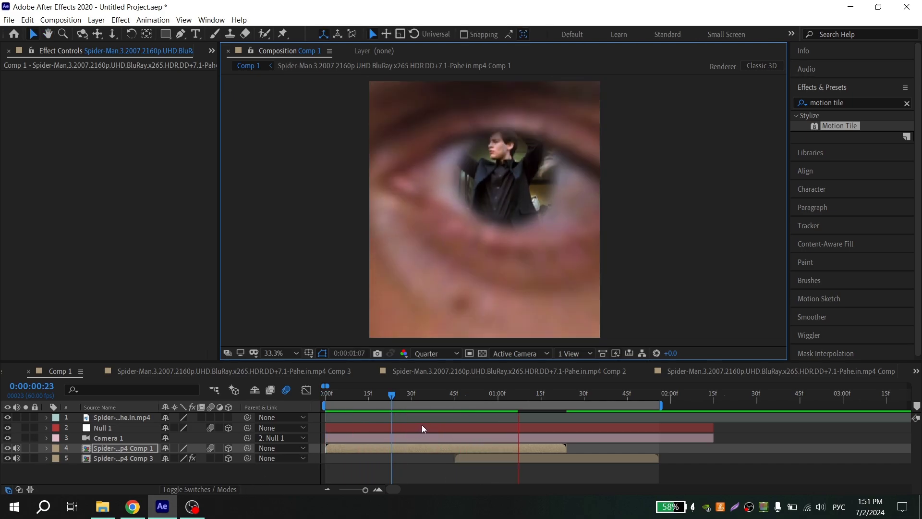
{"action": "left_click", "coordinate": [295, 403]}
{"action": "key", "text": "space"}
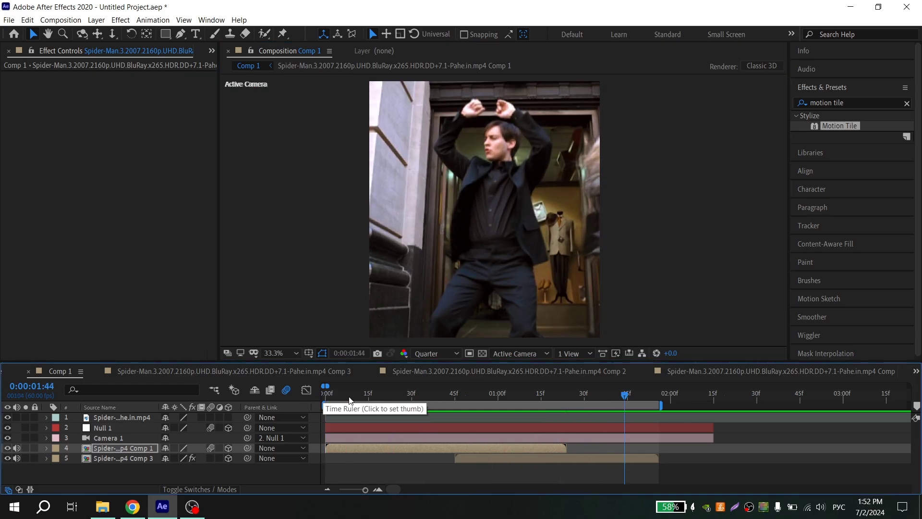
{"action": "left_click", "coordinate": [432, 399]}
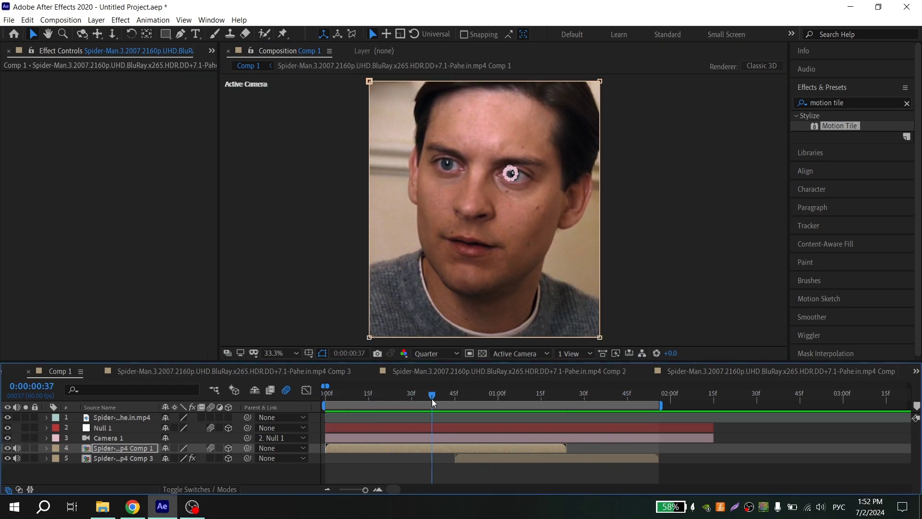
{"action": "left_click_drag", "start_coordinate": [433, 399], "coordinate": [470, 402]}
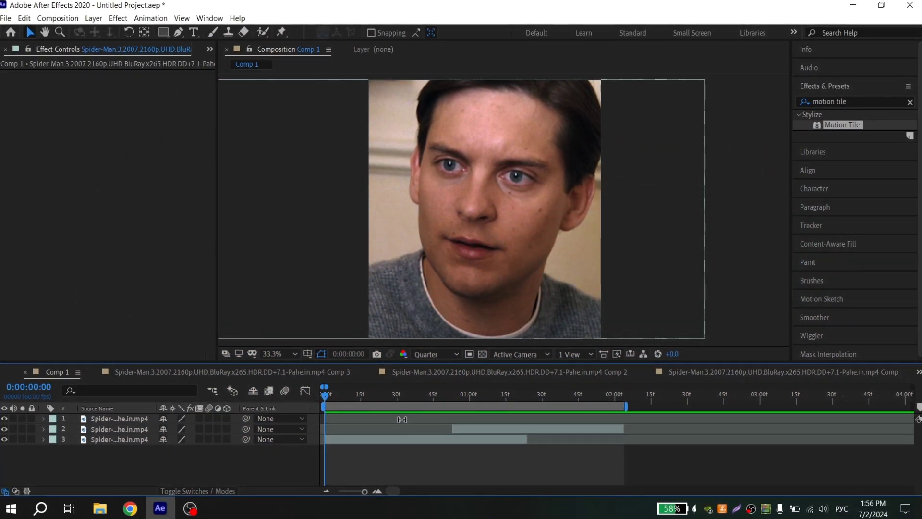
Enable frame blending and motion blur on both clip layers, and pre-compose each clip separately with all attributes moved
{"action": "left_click", "coordinate": [352, 441]}
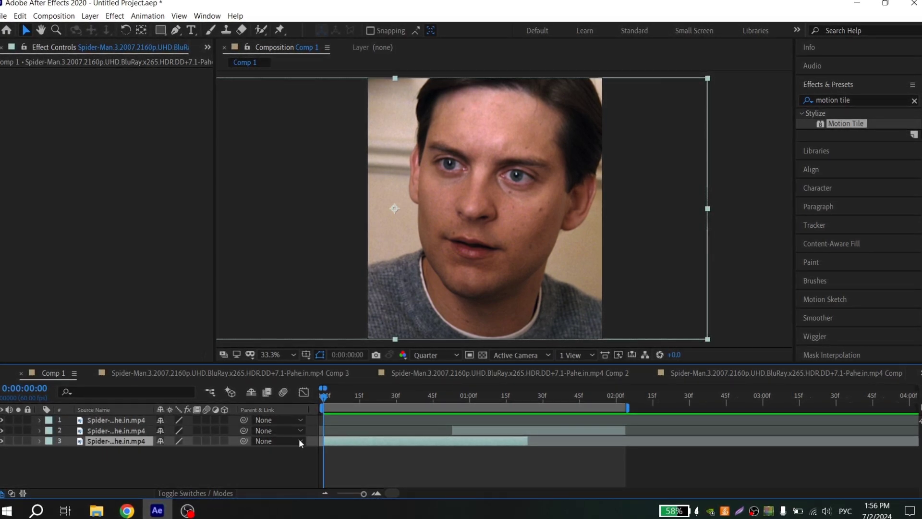
{"action": "mouse_move", "coordinate": [197, 431]}
{"action": "left_mouse_down"}
{"action": "mouse_move", "coordinate": [196, 443]}
{"action": "mouse_move", "coordinate": [204, 442]}
{"action": "left_mouse_up"}
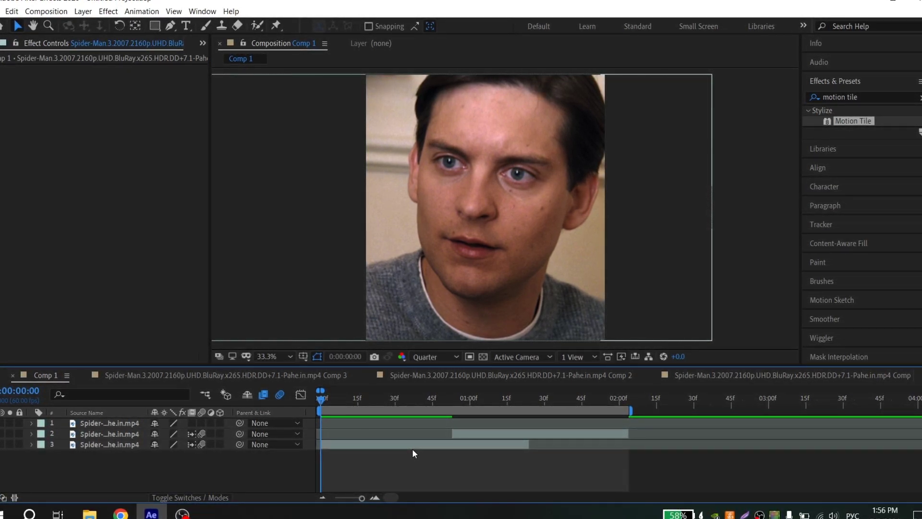
{"action": "left_click", "coordinate": [412, 448]}
{"action": "right_click", "coordinate": [412, 446]}
{"action": "left_click", "coordinate": [461, 393]}
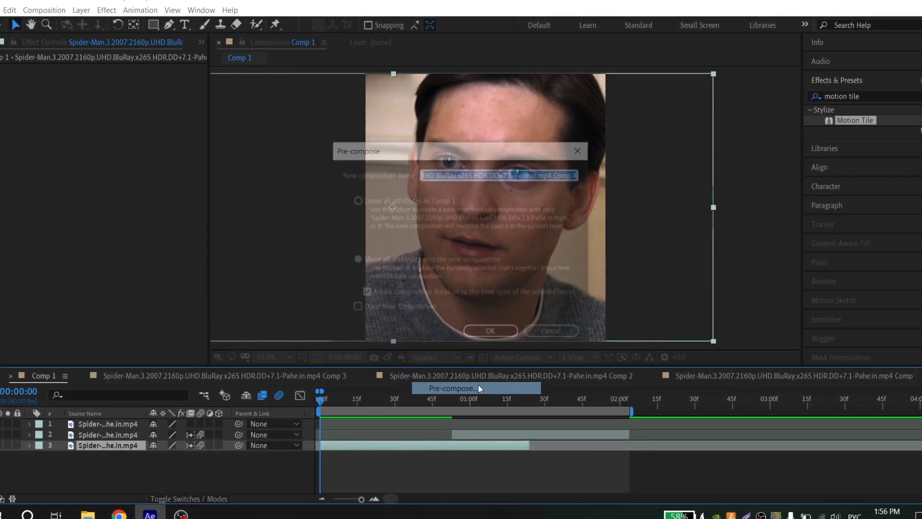
{"action": "left_click", "coordinate": [483, 339]}
{"action": "right_click", "coordinate": [477, 433]}
{"action": "left_click", "coordinate": [553, 385]}
{"action": "left_click", "coordinate": [488, 336]}
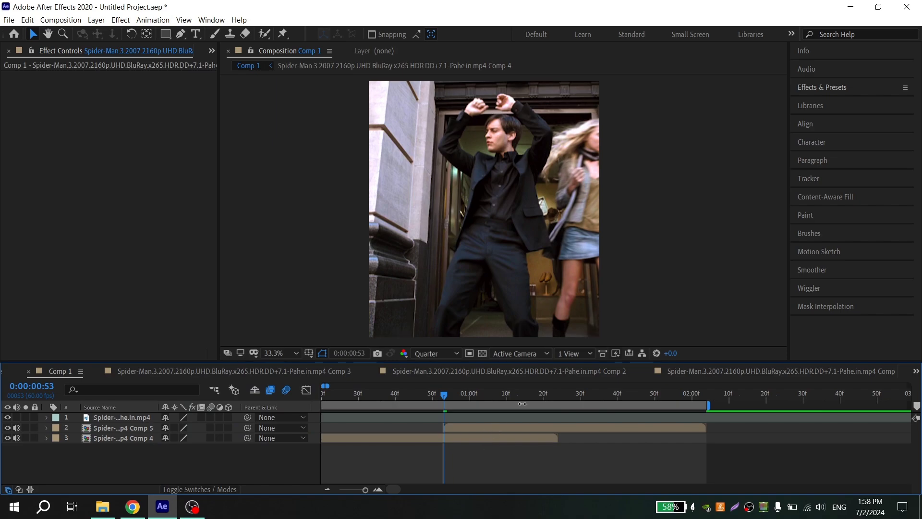
Apply Twixtor Pro to the second clip's pre-composition, with Speed % keyframed at 100 at the clip's start
{"action": "left_click", "coordinate": [823, 89]}
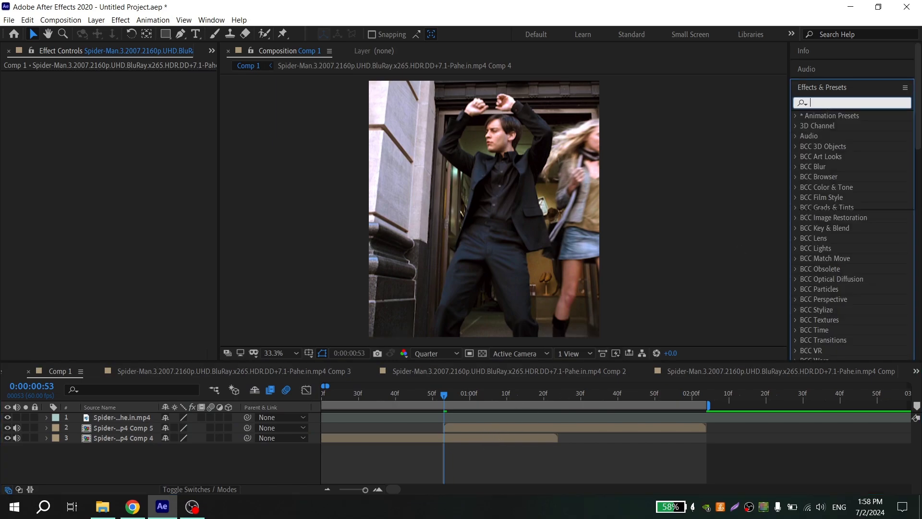
{"action": "scroll", "coordinate": [867, 235], "scroll_direction": "down", "scroll_amount": 5}
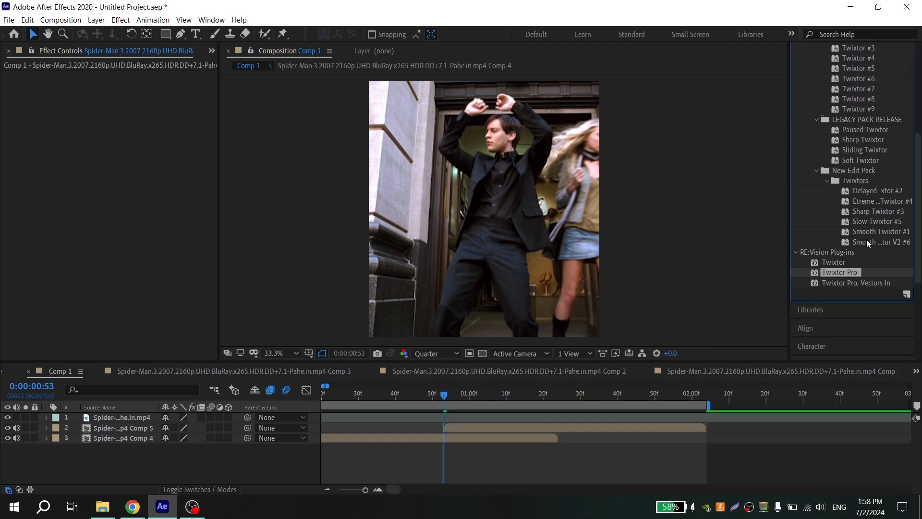
{"action": "left_click_drag", "start_coordinate": [838, 273], "coordinate": [483, 425]}
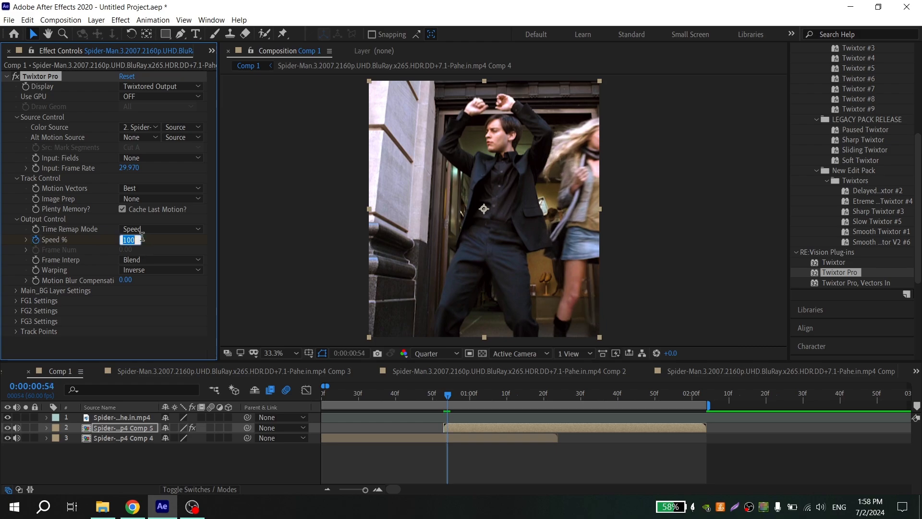
{"action": "key", "text": "Return"}
{"action": "left_click_drag", "start_coordinate": [448, 398], "coordinate": [444, 398]}
Pre-compose the second clip with its Twixtor Pro effect, and enable motion blur and 3D on both clip layers
{"action": "right_click", "coordinate": [458, 426]}
{"action": "left_click", "coordinate": [490, 369]}
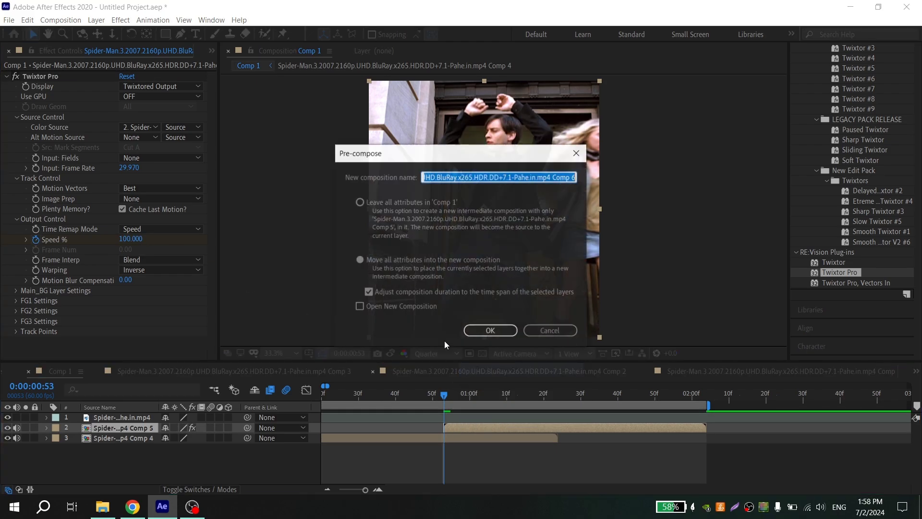
{"action": "left_click", "coordinate": [487, 332]}
{"action": "key", "text": "minus"}
{"action": "key", "text": "minus"}
{"action": "key", "text": "equal"}
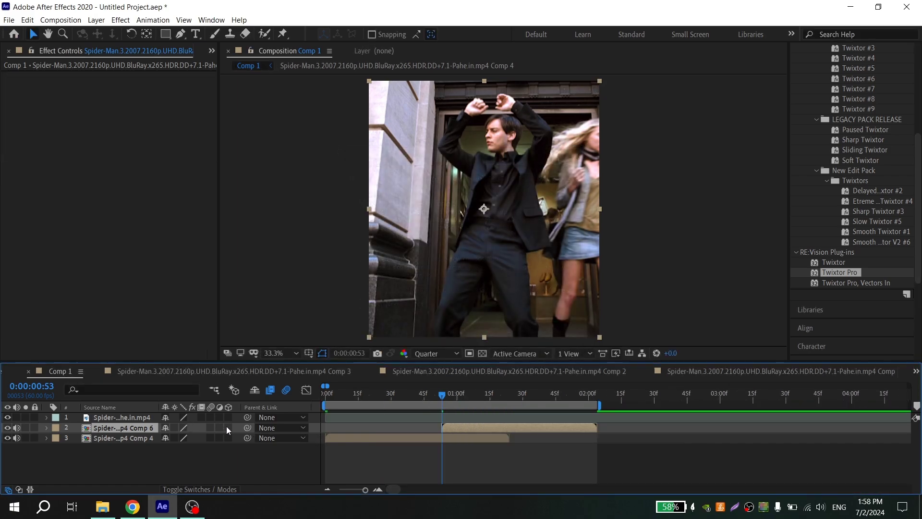
{"action": "left_click_drag", "start_coordinate": [228, 427], "coordinate": [229, 437]}
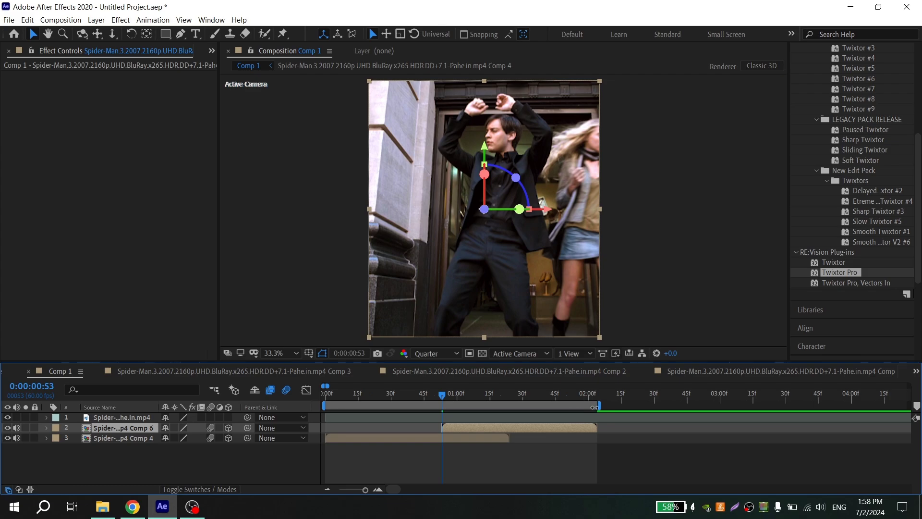
Create a one-node 50mm camera and trim its layer to end at 0:00:02:04
{"action": "right_click", "coordinate": [73, 426]}
{"action": "mouse_move", "coordinate": [114, 315]}
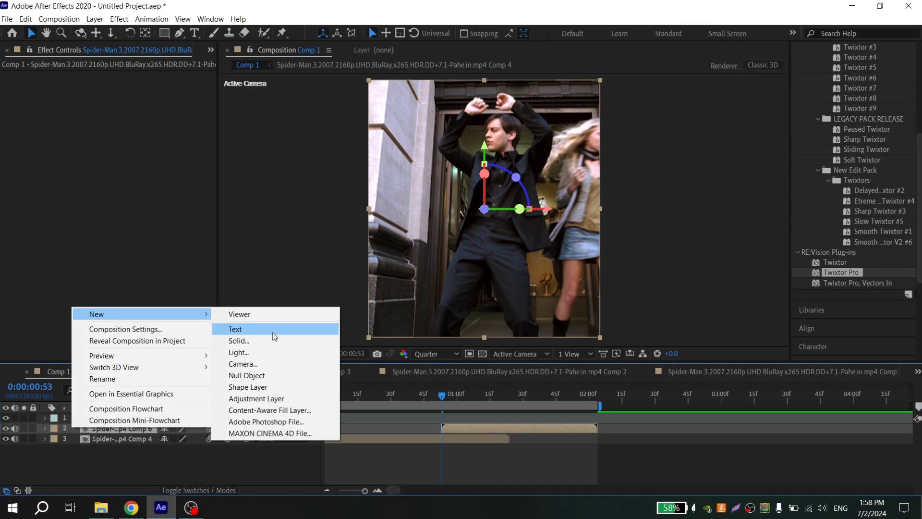
{"action": "left_click", "coordinate": [283, 364]}
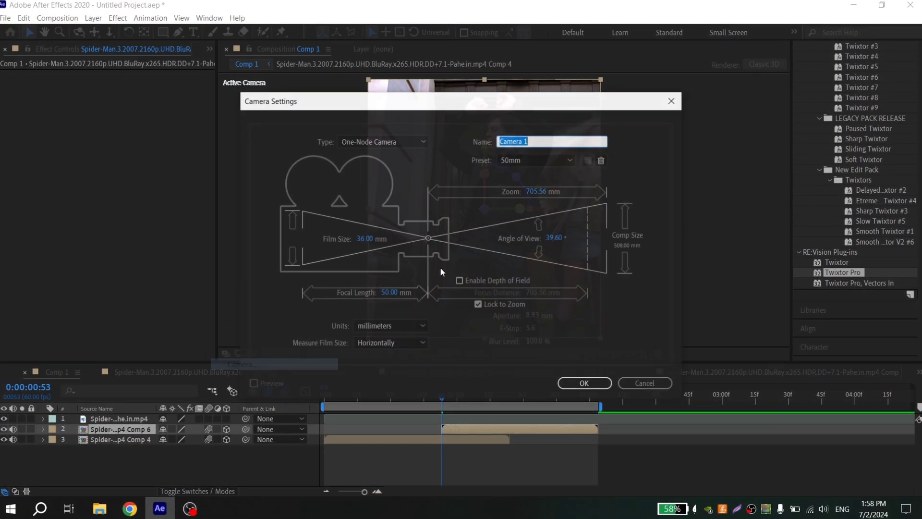
{"action": "left_click", "coordinate": [586, 383]}
{"action": "left_click", "coordinate": [593, 395]}
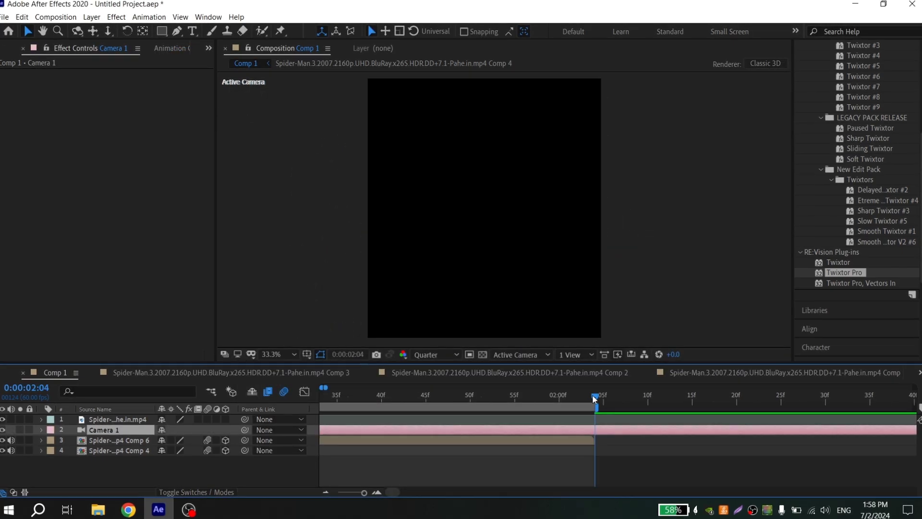
{"action": "key", "text": "="}
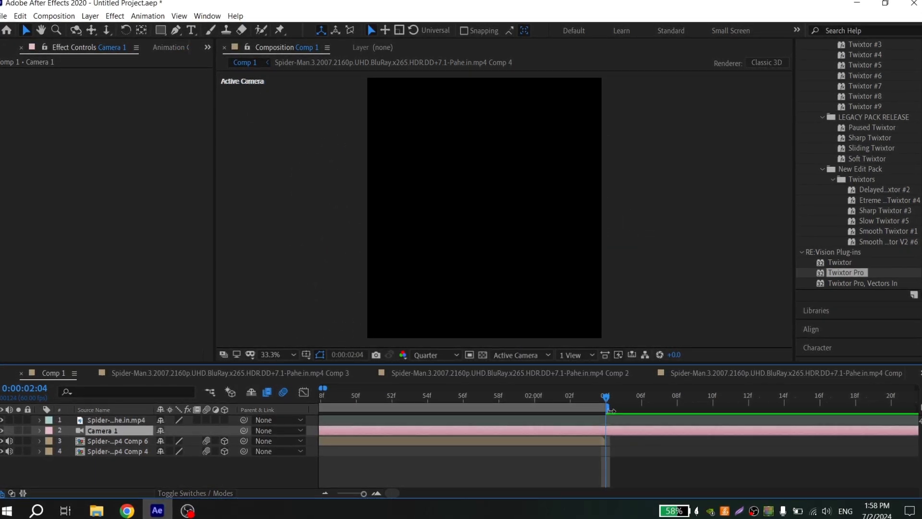
{"action": "key", "text": "ctrl+shift+d"}
{"action": "key", "text": "Delete"}
Add a null object above the camera and trim it to end at 0:00:02:04
{"action": "left_click", "coordinate": [578, 430]}
{"action": "right_click", "coordinate": [68, 428]}
{"action": "mouse_move", "coordinate": [157, 312]}
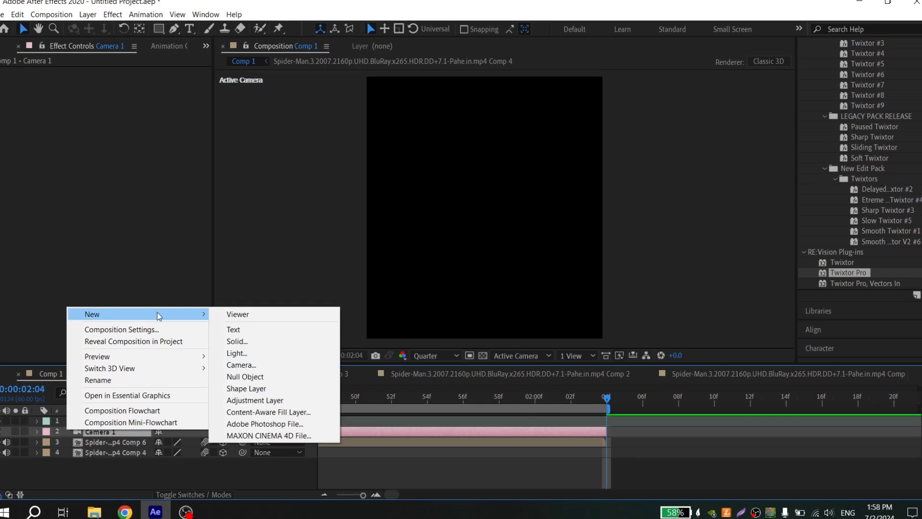
{"action": "left_click", "coordinate": [291, 375]}
{"action": "key", "text": "alt+bracketright"}
{"action": "key", "text": "ctrl+shift+a"}
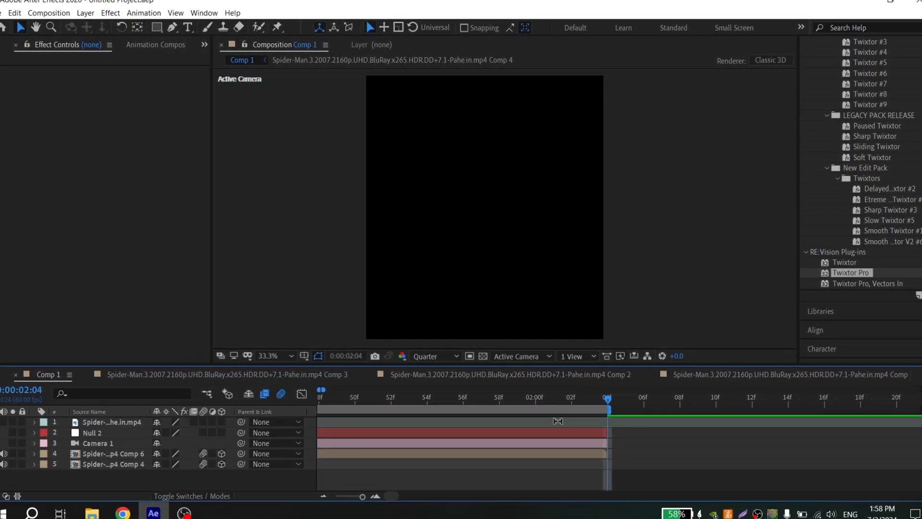
Enable motion blur and 3D on the new null and parent the camera to it
{"action": "left_click", "coordinate": [539, 433]}
{"action": "left_click", "coordinate": [202, 433]}
{"action": "left_click", "coordinate": [220, 433]}
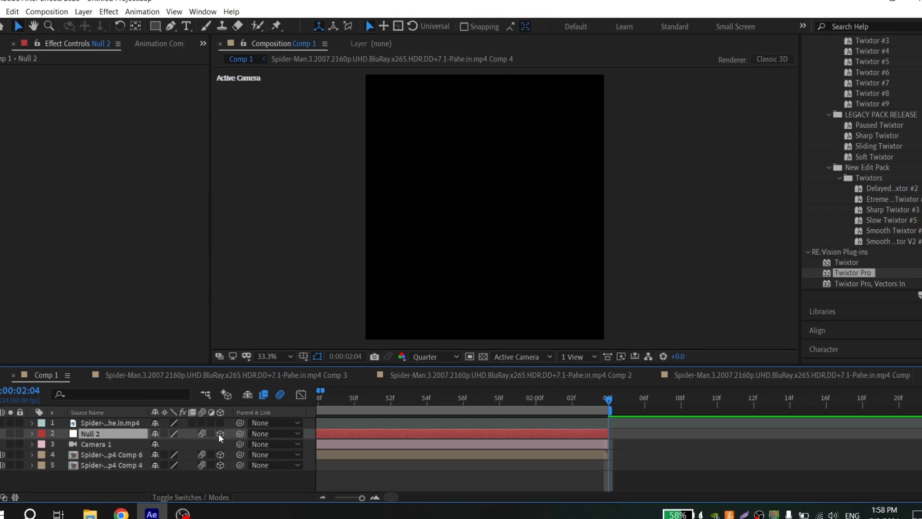
{"action": "left_click", "coordinate": [417, 443]}
{"action": "left_click_drag", "start_coordinate": [239, 444], "coordinate": [116, 436]}
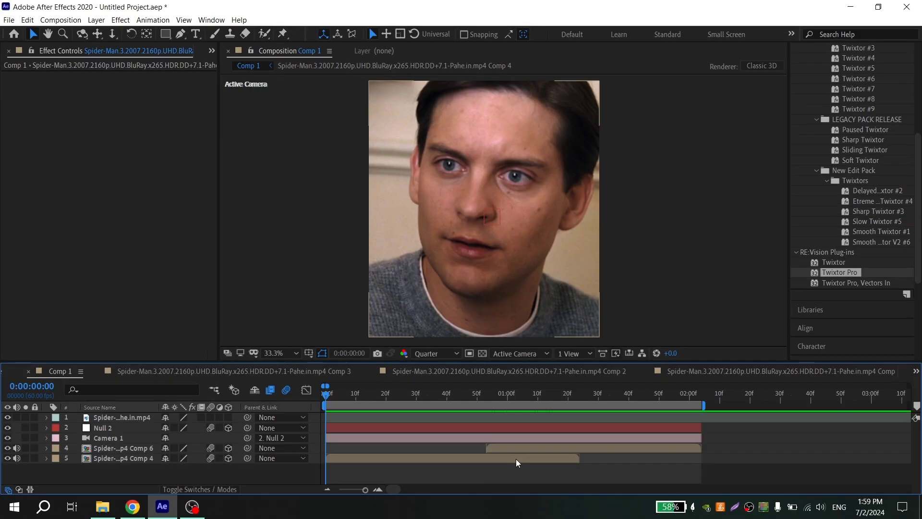
Set the preview resolution to Full and draw a closed RotoBezier mask around the iris nearer the ear on the first clip's layer
{"action": "left_click", "coordinate": [377, 459]}
{"action": "left_click", "coordinate": [179, 36]}
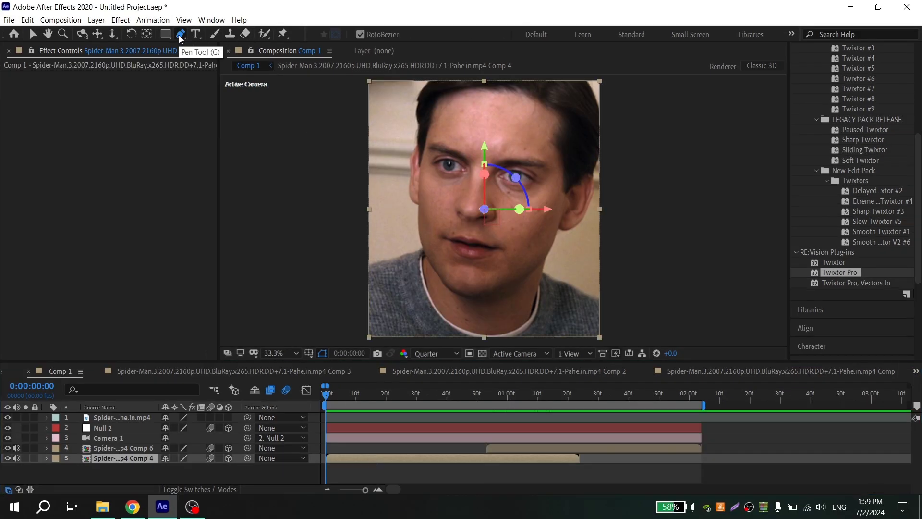
{"action": "left_click", "coordinate": [455, 353]}
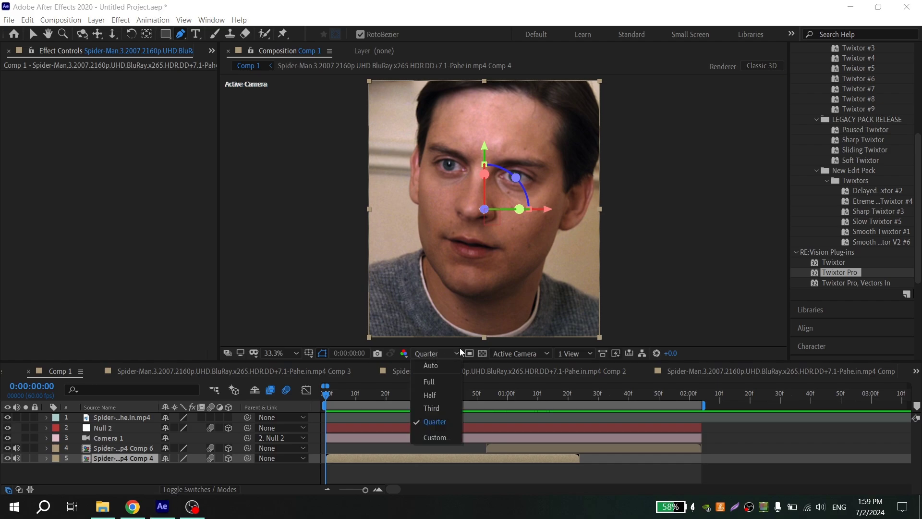
{"action": "left_click", "coordinate": [433, 382]}
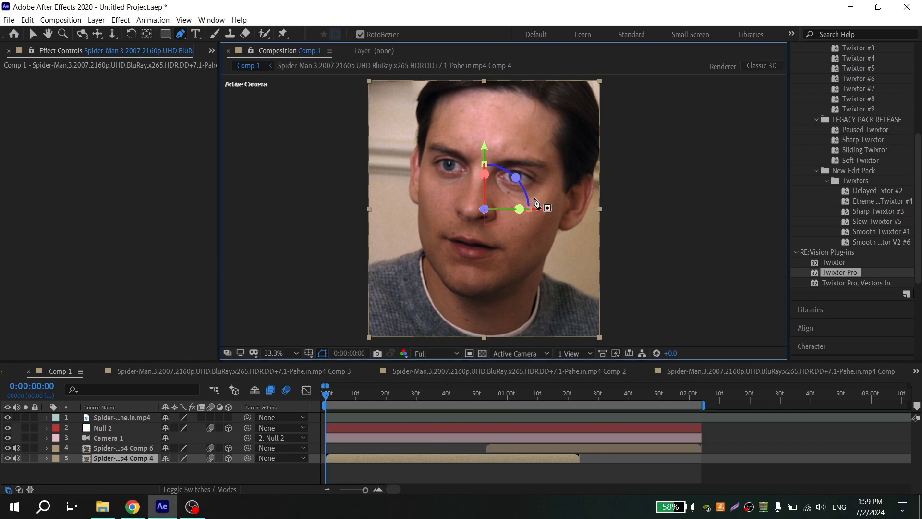
{"action": "scroll", "coordinate": [519, 172], "scroll_direction": "up", "scroll_amount": 5}
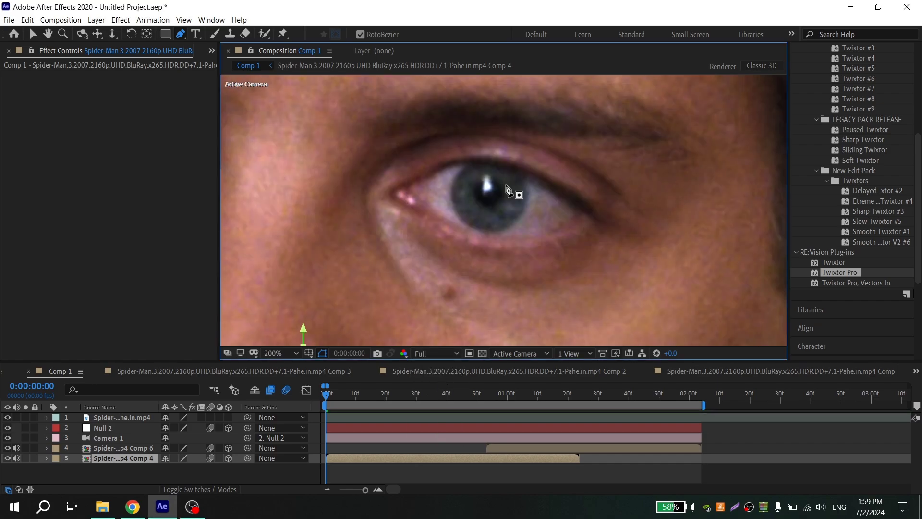
{"action": "left_click", "coordinate": [469, 164]}
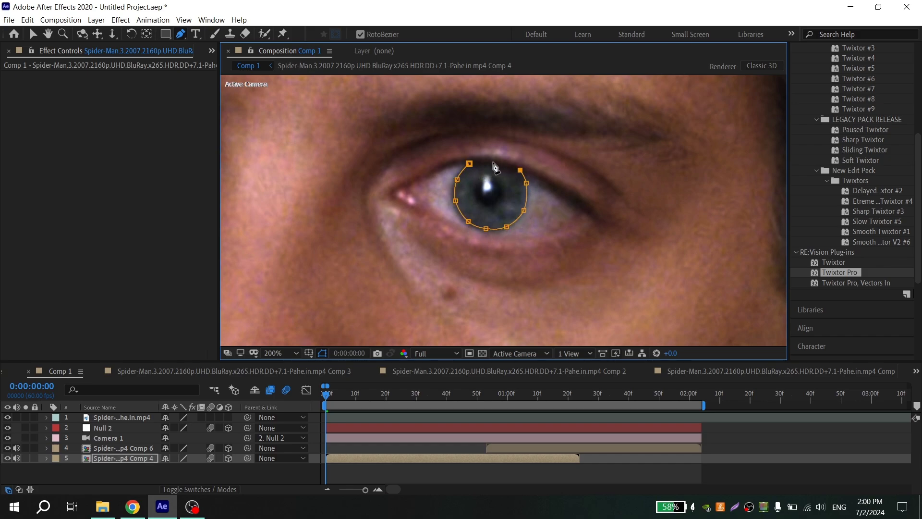
{"action": "left_click", "coordinate": [470, 164]}
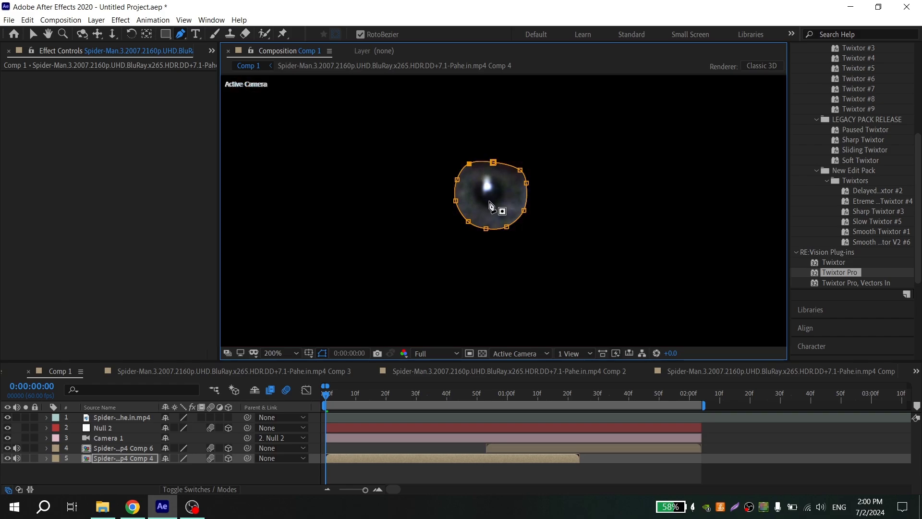
Add a second mask covering the whole first clip, and set Mask 1 to Subtract and Mask 2 to Intersect
{"action": "key", "text": "ctrl+z"}
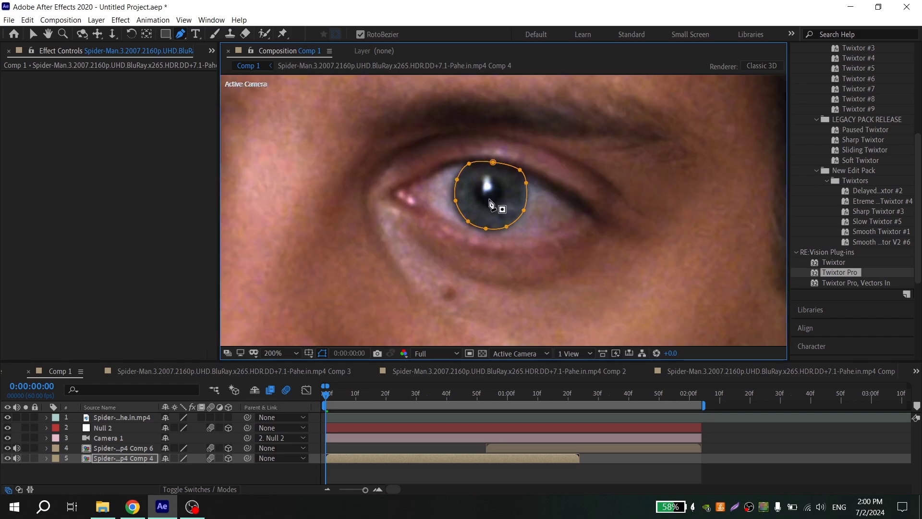
{"action": "scroll", "coordinate": [488, 211], "scroll_direction": "down", "scroll_amount": 1}
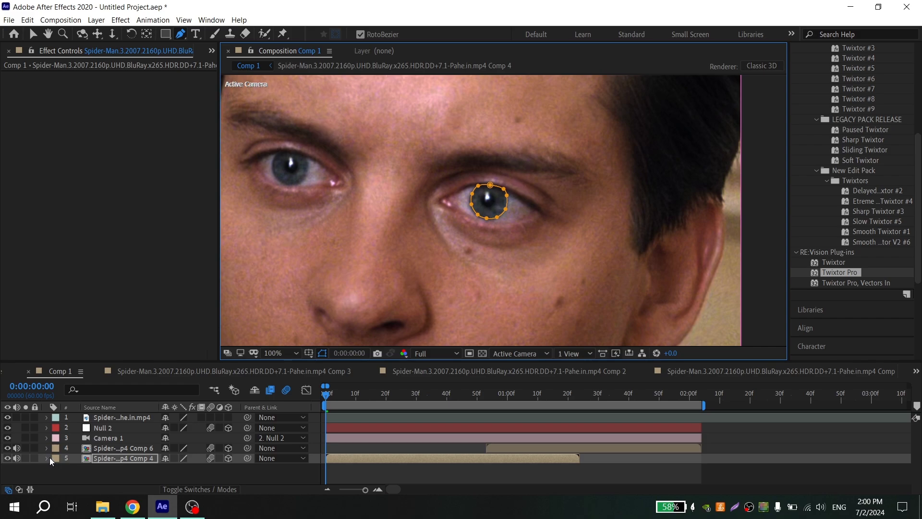
{"action": "key", "text": "m"}
{"action": "scroll", "coordinate": [241, 451], "scroll_direction": "down", "scroll_amount": 1}
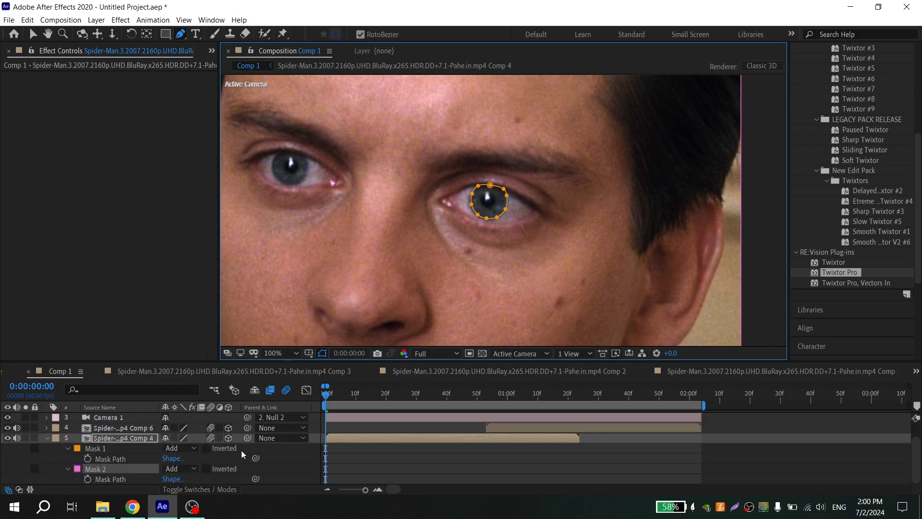
{"action": "left_click", "coordinate": [190, 448]}
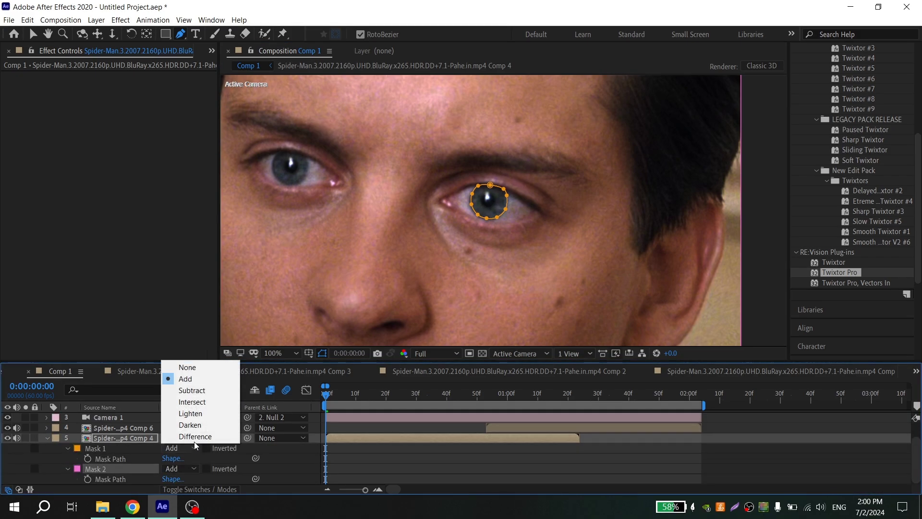
{"action": "left_click", "coordinate": [201, 391]}
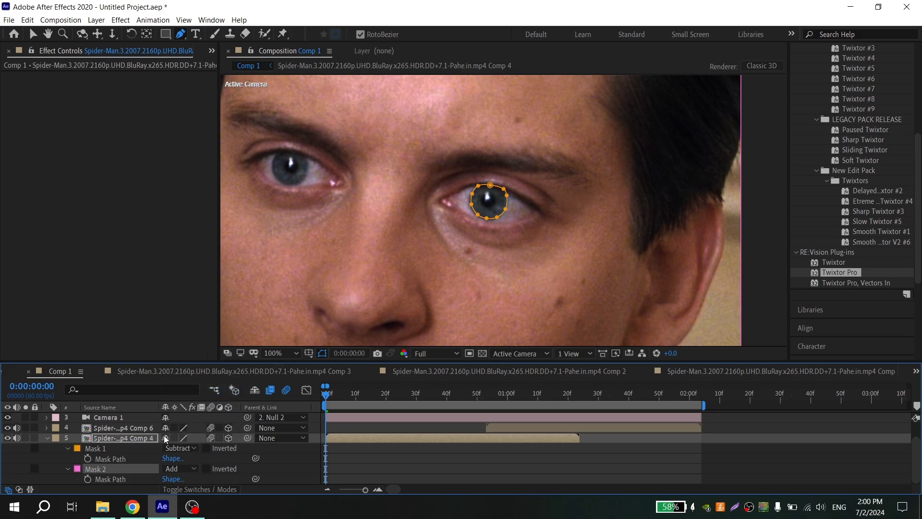
{"action": "left_click", "coordinate": [175, 469]}
{"action": "left_click", "coordinate": [197, 422]}
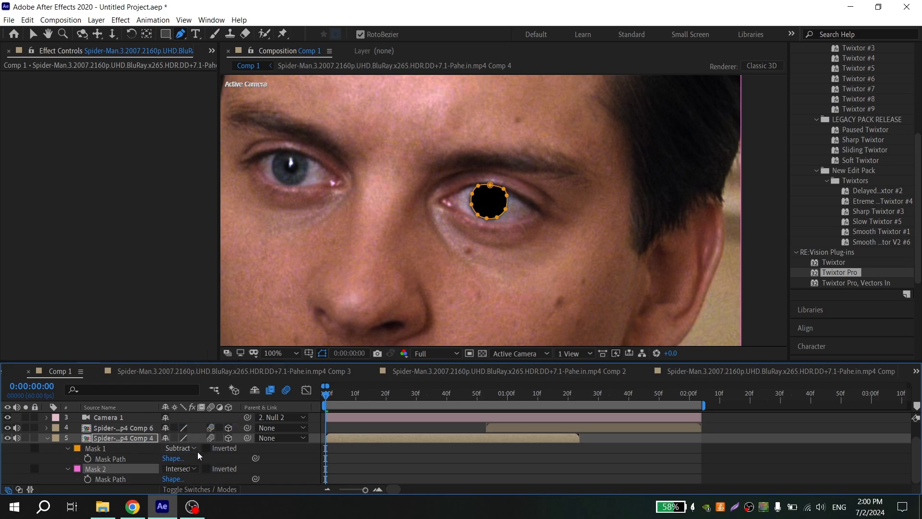
Set Mask 1's feather to 1 pixel
{"action": "left_click", "coordinate": [67, 448]}
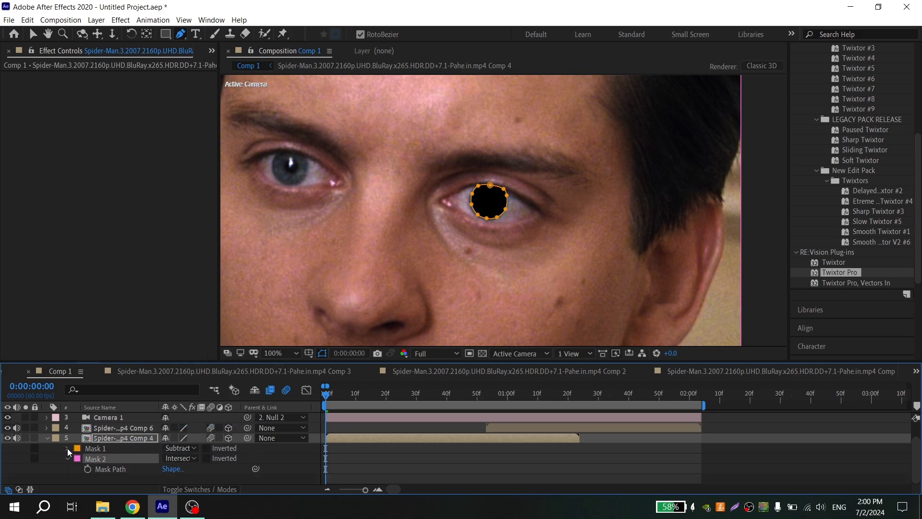
{"action": "left_click", "coordinate": [68, 448]}
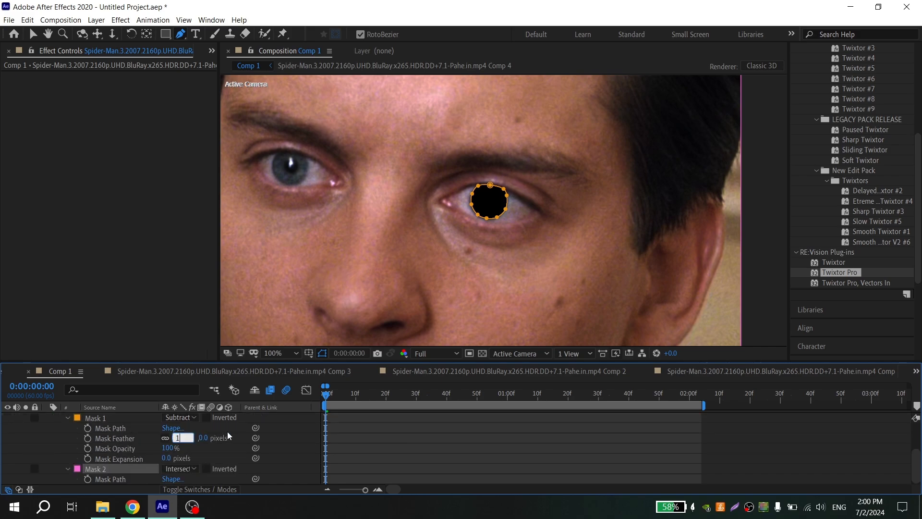
{"action": "key", "text": "Return"}
{"action": "scroll", "coordinate": [229, 431], "scroll_direction": "up", "scroll_amount": 3}
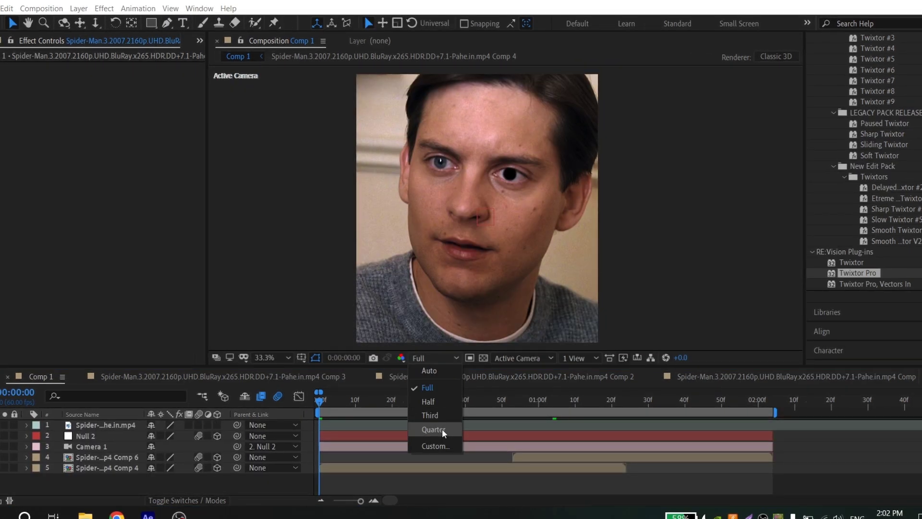
Set the preview resolution to Quarter, scrub through the masked eye shot, and select the first clip at 0:00:00:00
{"action": "left_click", "coordinate": [442, 430]}
{"action": "left_click_drag", "start_coordinate": [334, 402], "coordinate": [401, 406]}
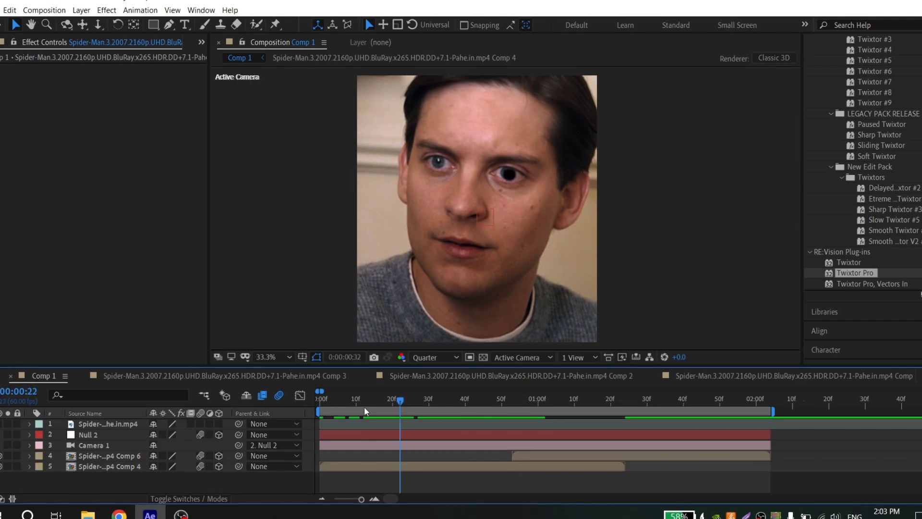
{"action": "key", "text": "Home"}
{"action": "left_click", "coordinate": [335, 465]}
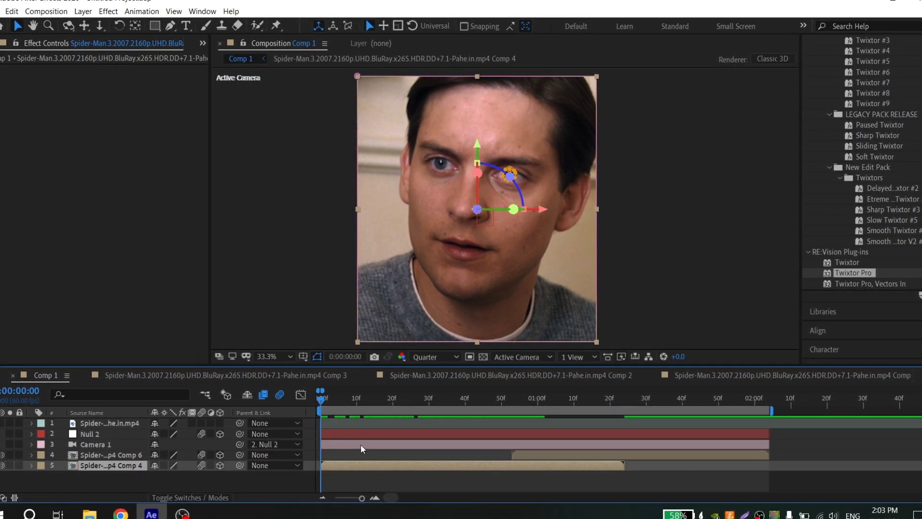
Keyframe Mask 1's path on the first clip at 0:00:00:00 and 0:00:00:53, keeping the mask over the iris
{"action": "key", "text": "m"}
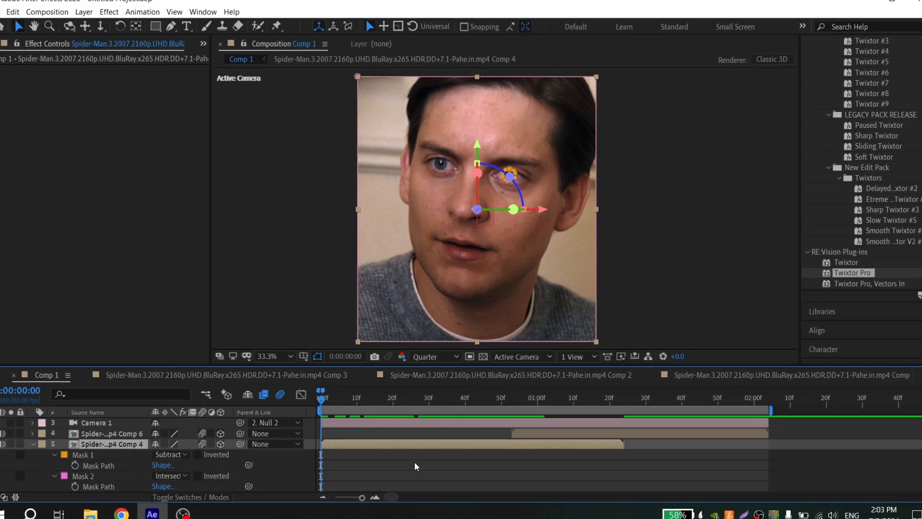
{"action": "left_click", "coordinate": [76, 465]}
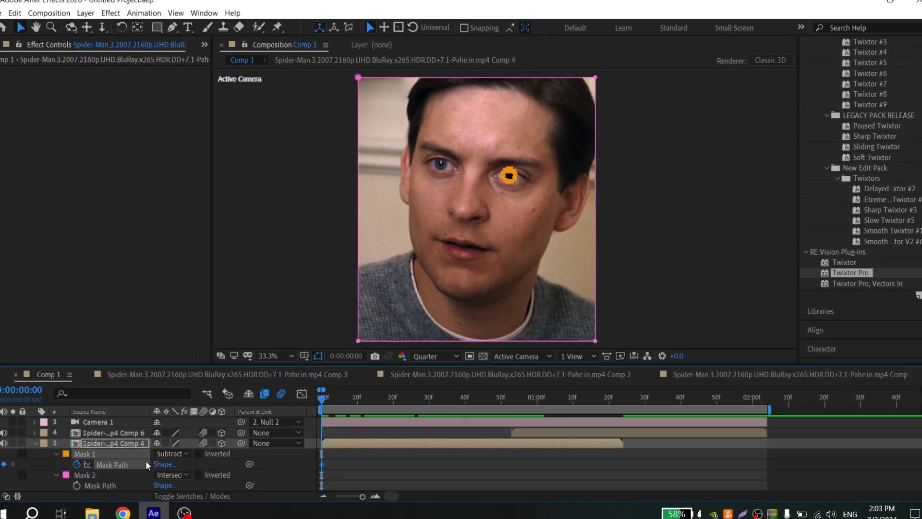
{"action": "scroll", "coordinate": [363, 430], "scroll_direction": "up", "scroll_amount": 2}
{"action": "left_click_drag", "start_coordinate": [355, 399], "coordinate": [512, 399]}
{"action": "left_click", "coordinate": [557, 475]}
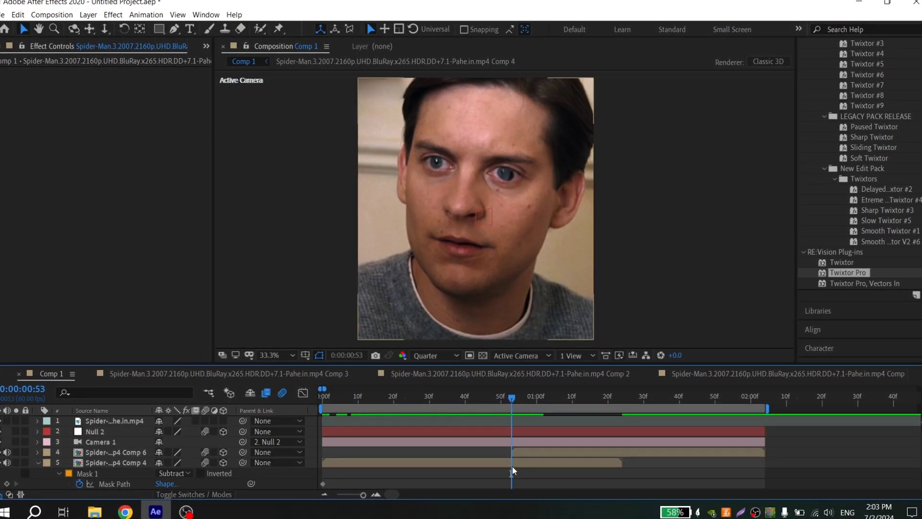
{"action": "left_click", "coordinate": [512, 464]}
{"action": "scroll", "coordinate": [319, 475], "scroll_direction": "down", "scroll_amount": 2}
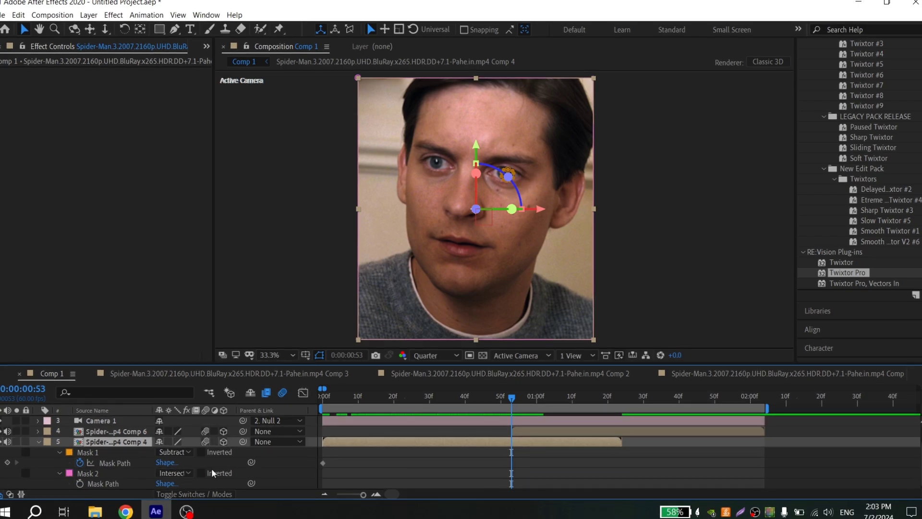
{"action": "left_click", "coordinate": [119, 461]}
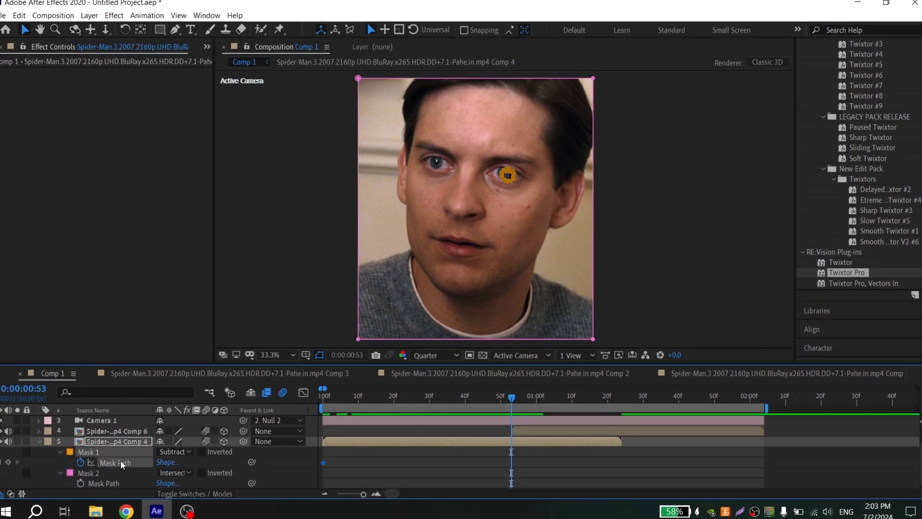
{"action": "left_click", "coordinate": [500, 448]}
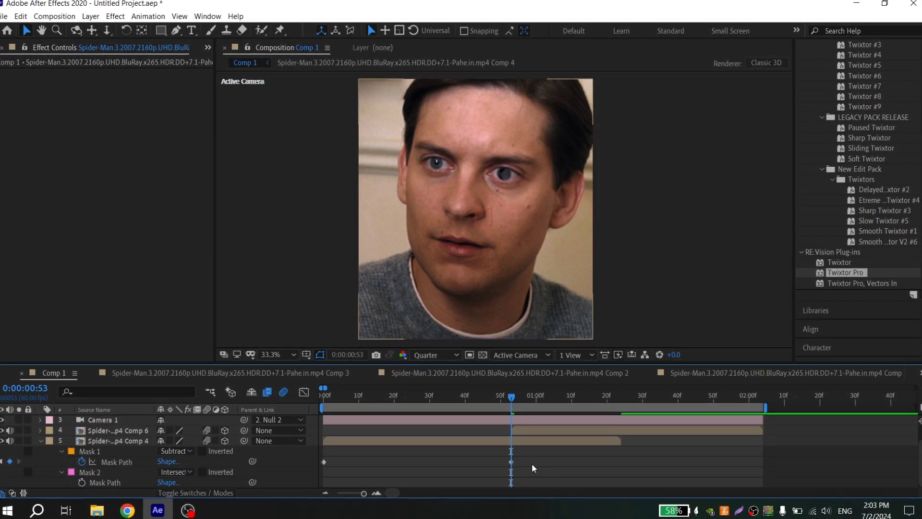
Check Mask 1's fit around the iris up close at 0:00:00:53 and preview the composition from the start
{"action": "left_click", "coordinate": [518, 443]}
{"action": "scroll", "coordinate": [521, 207], "scroll_direction": "up", "scroll_amount": 3}
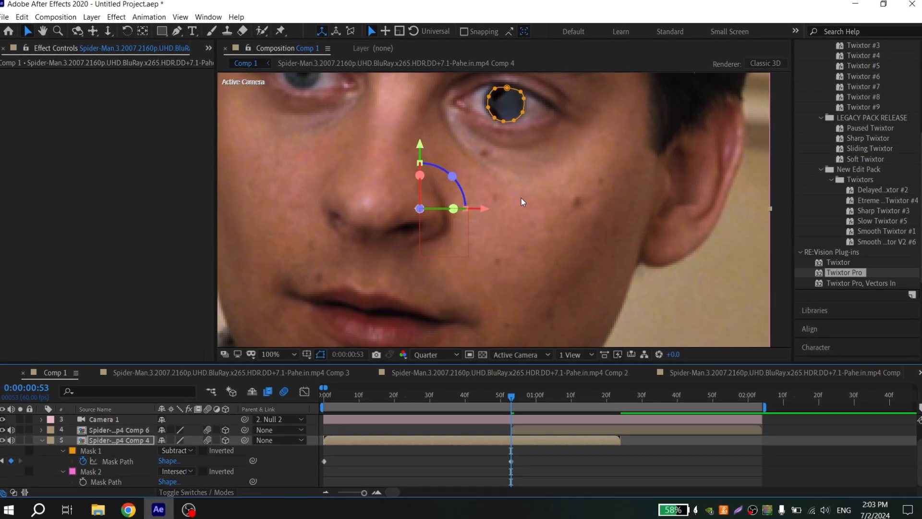
{"action": "left_click", "coordinate": [118, 461]}
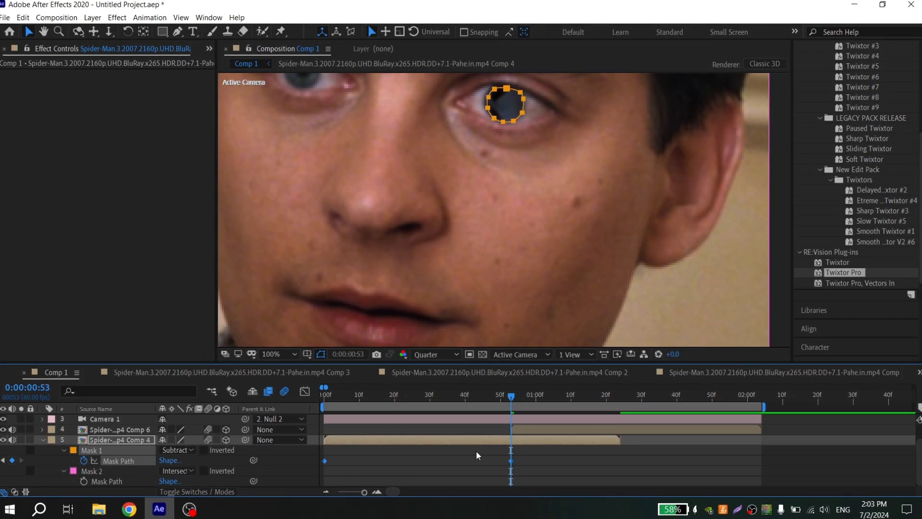
{"action": "scroll", "coordinate": [556, 236], "scroll_direction": "down", "scroll_amount": 2}
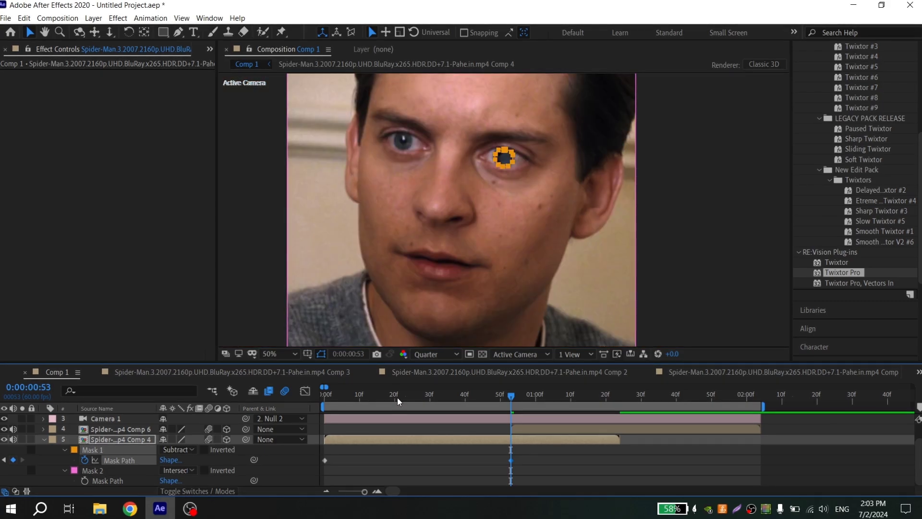
{"action": "key", "text": "Home"}
{"action": "key", "text": "space"}
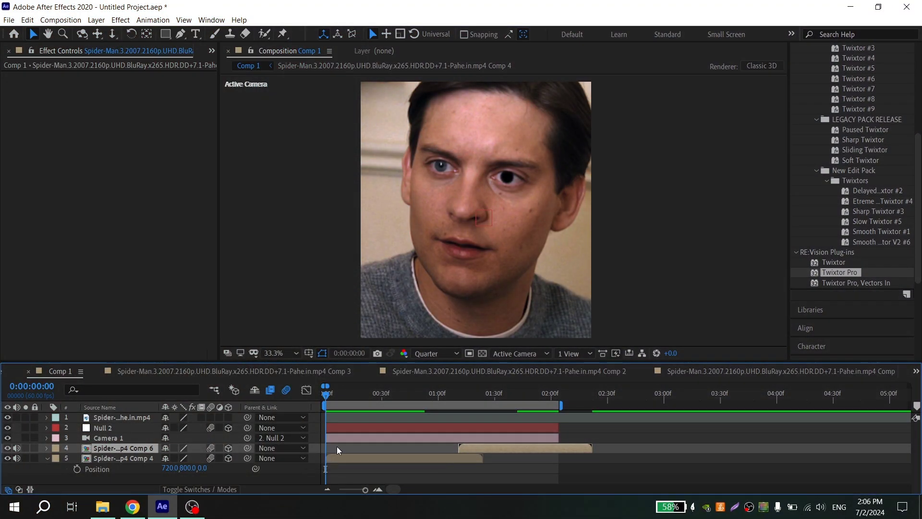
Move the dancing clip's layer so it starts at 0:00:00:00, and put the current time at the start
{"action": "left_click_drag", "start_coordinate": [482, 448], "coordinate": [361, 447]}
{"action": "key", "text": "="}
{"action": "key", "text": "="}
{"action": "key", "text": "minus"}
{"action": "left_click_drag", "start_coordinate": [326, 395], "coordinate": [294, 403]}
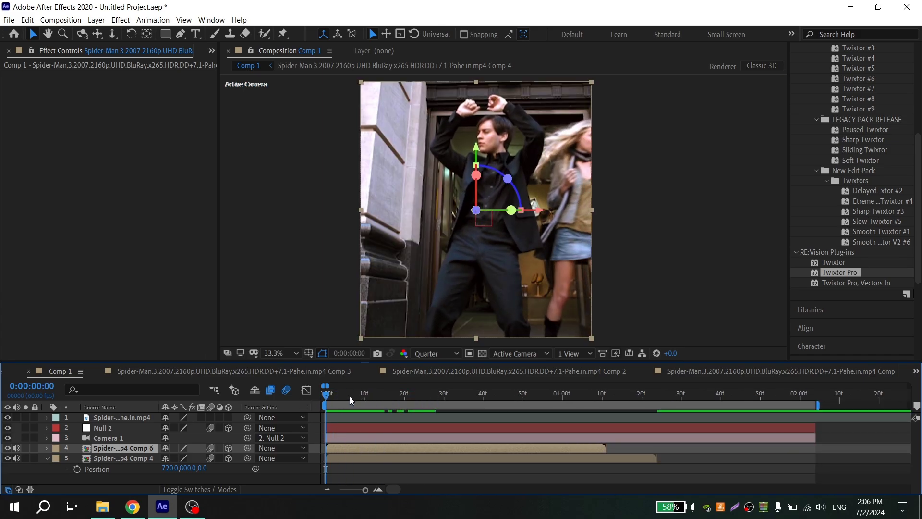
Temporarily hide the dancing clip and set the face clip's position to 524, 1003, -1971
{"action": "left_click", "coordinate": [7, 447]}
{"action": "left_click", "coordinate": [357, 459]}
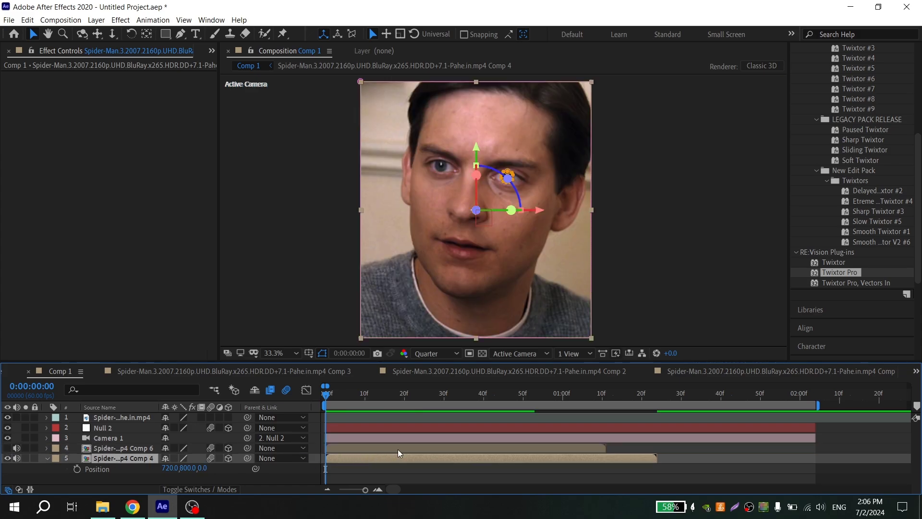
{"action": "mouse_move", "coordinate": [202, 469]}
{"action": "left_mouse_down"}
{"action": "mouse_move", "coordinate": [246, 469]}
{"action": "mouse_move", "coordinate": [82, 475]}
{"action": "mouse_move", "coordinate": [221, 470]}
{"action": "mouse_move", "coordinate": [88, 471]}
{"action": "mouse_move", "coordinate": [218, 474]}
{"action": "mouse_move", "coordinate": [202, 480]}
{"action": "mouse_move", "coordinate": [221, 490]}
{"action": "mouse_move", "coordinate": [103, 474]}
{"action": "mouse_move", "coordinate": [201, 470]}
{"action": "left_mouse_up"}
{"action": "key", "text": "p"}
{"action": "key", "text": "p"}
{"action": "left_click_drag", "start_coordinate": [163, 468], "coordinate": [74, 469]}
{"action": "left_click_drag", "start_coordinate": [192, 469], "coordinate": [159, 472]}
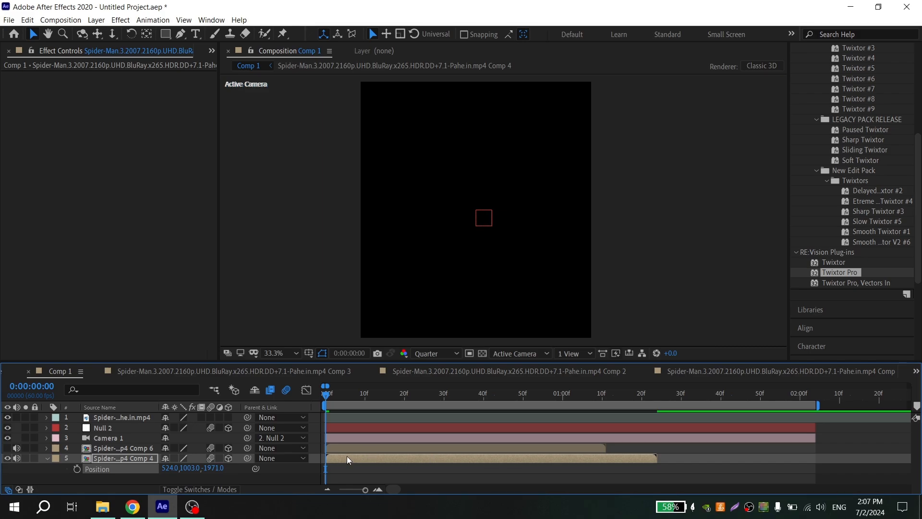
{"action": "left_click", "coordinate": [6, 449]}
{"action": "left_click", "coordinate": [388, 449]}
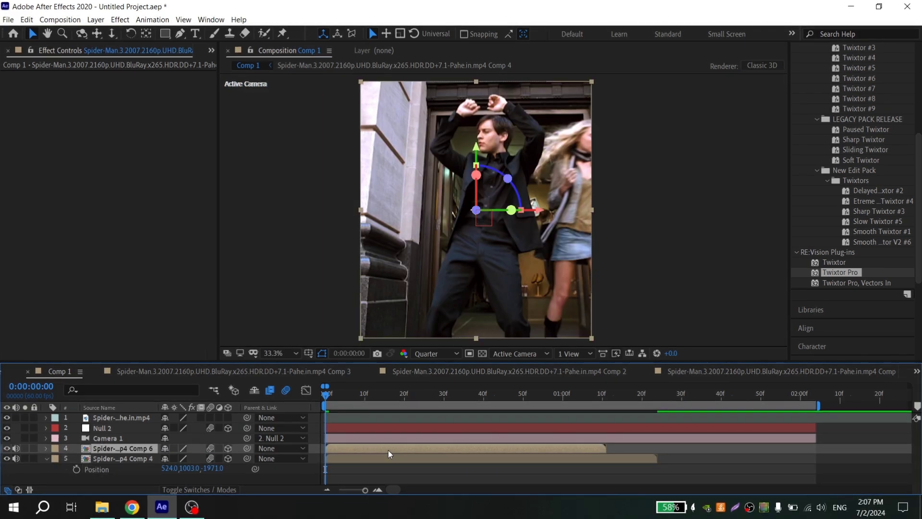
Keyframe Null 2's position at 0:00:00:00 and at 0:00:00:38, with X 519 and Z -1944 at 0:00:00:38 to frame the face
{"action": "left_click", "coordinate": [353, 427]}
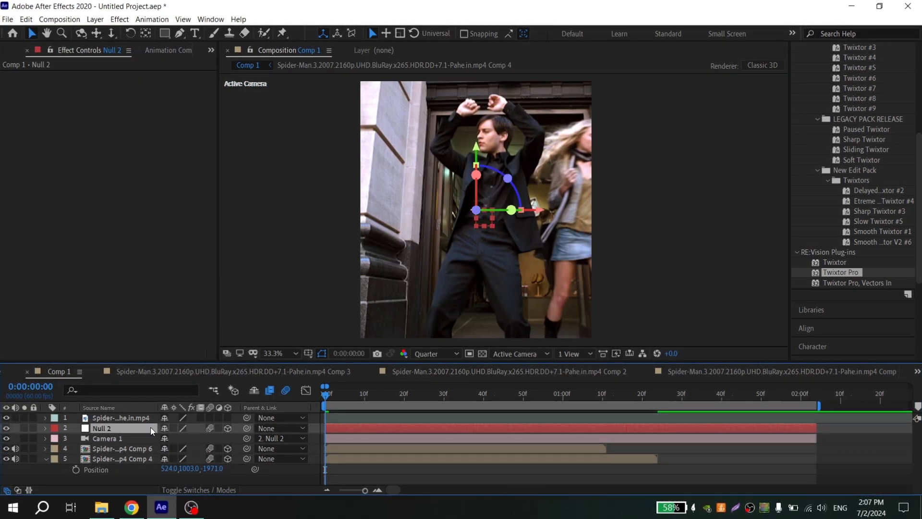
{"action": "key", "text": "p"}
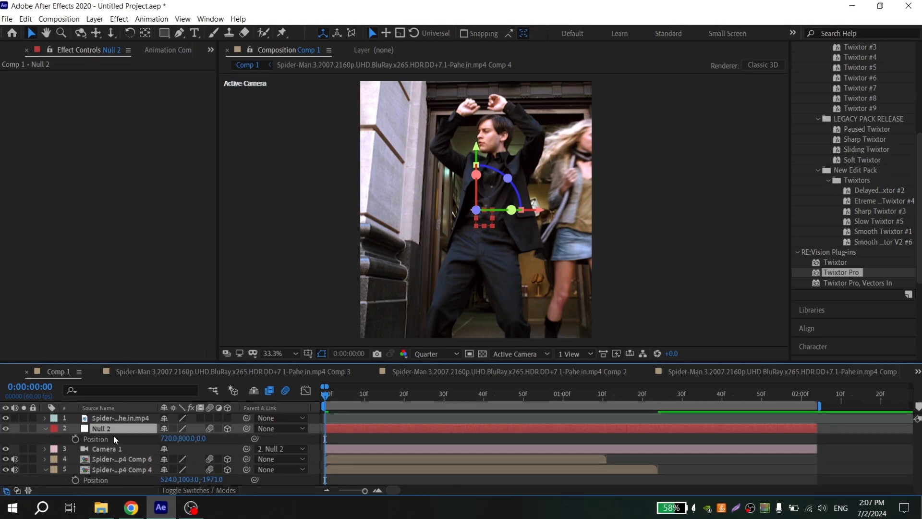
{"action": "left_click", "coordinate": [75, 439]}
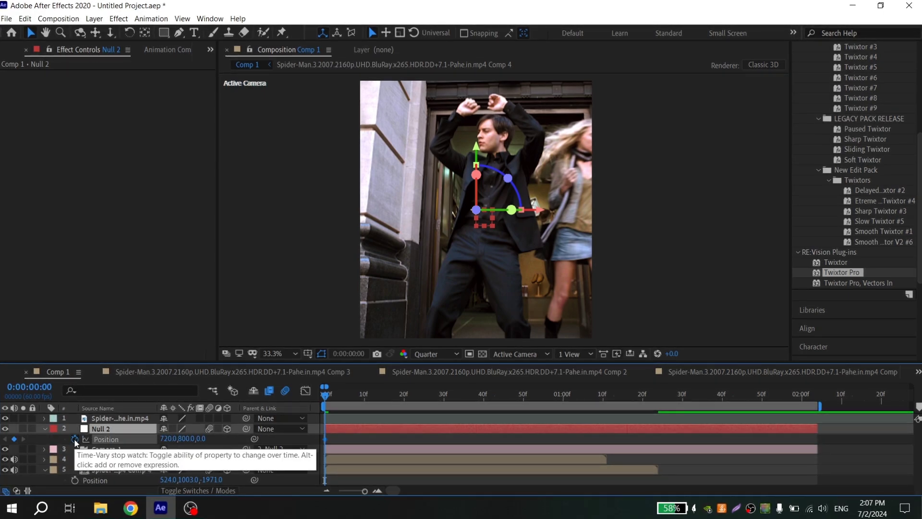
{"action": "left_click_drag", "start_coordinate": [326, 395], "coordinate": [478, 403]}
{"action": "left_click_drag", "start_coordinate": [197, 439], "coordinate": [182, 487]}
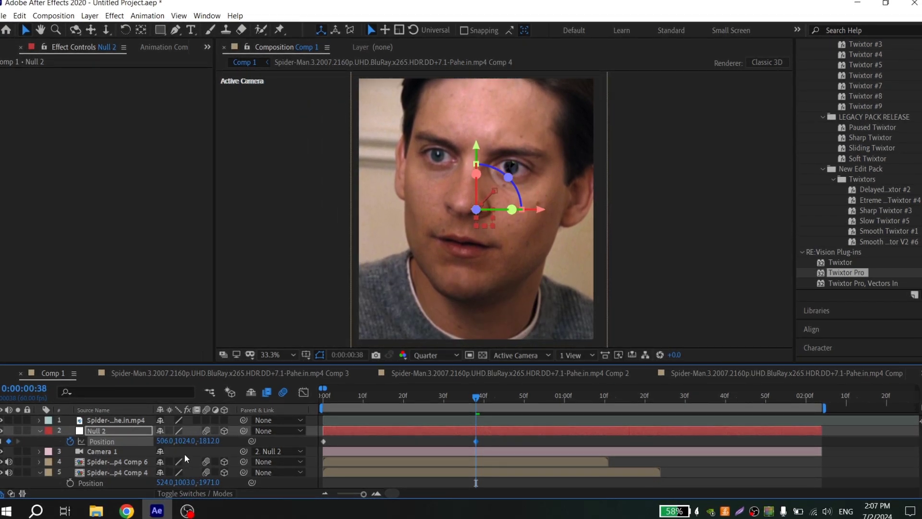
{"action": "left_click_drag", "start_coordinate": [165, 443], "coordinate": [184, 442]}
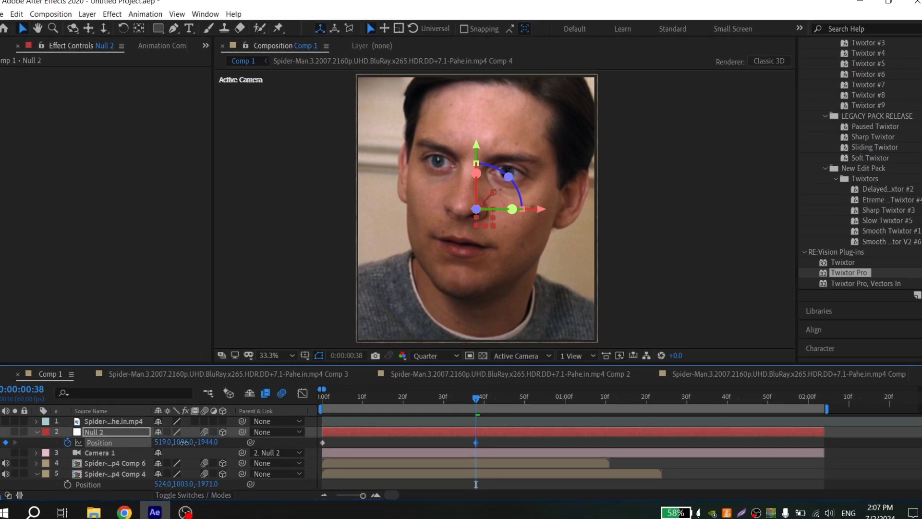
Play the camera transition from 0:00:00:00 to examine the move from the dancing clip out through the eye
{"action": "key", "text": "Home"}
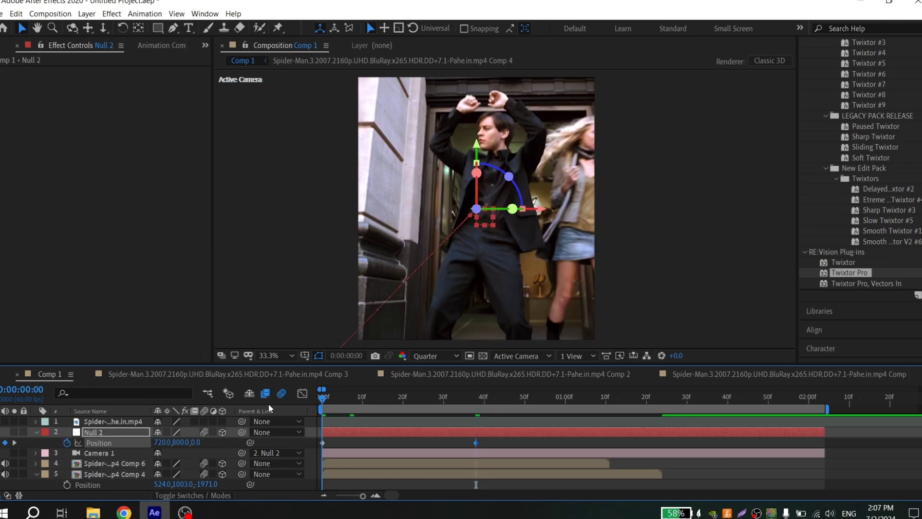
{"action": "key", "text": "space"}
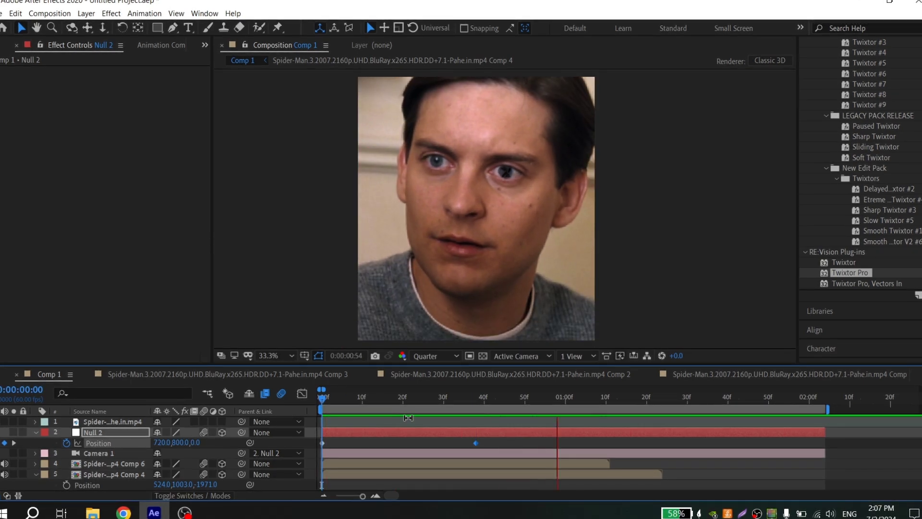
{"action": "key", "text": "space"}
{"action": "key", "text": "space"}
{"action": "key", "text": "space"}
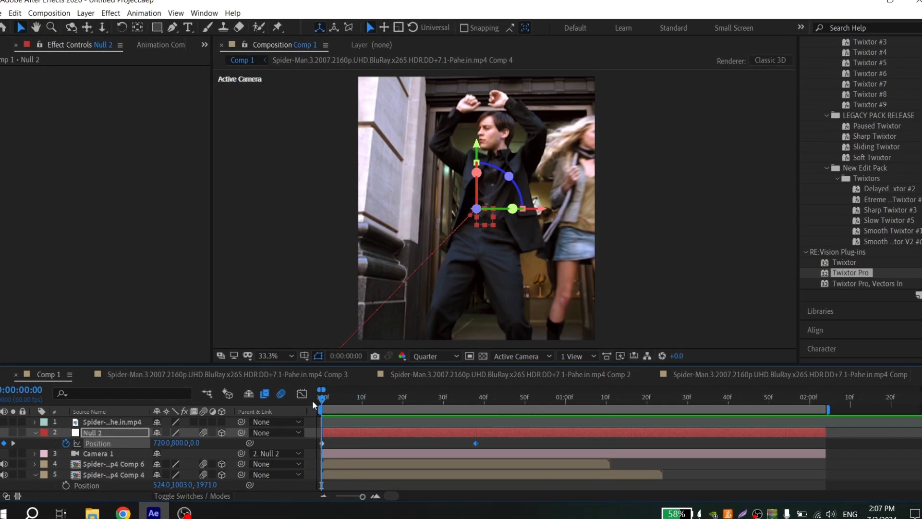
{"action": "key", "text": "space"}
{"action": "key", "text": "space"}
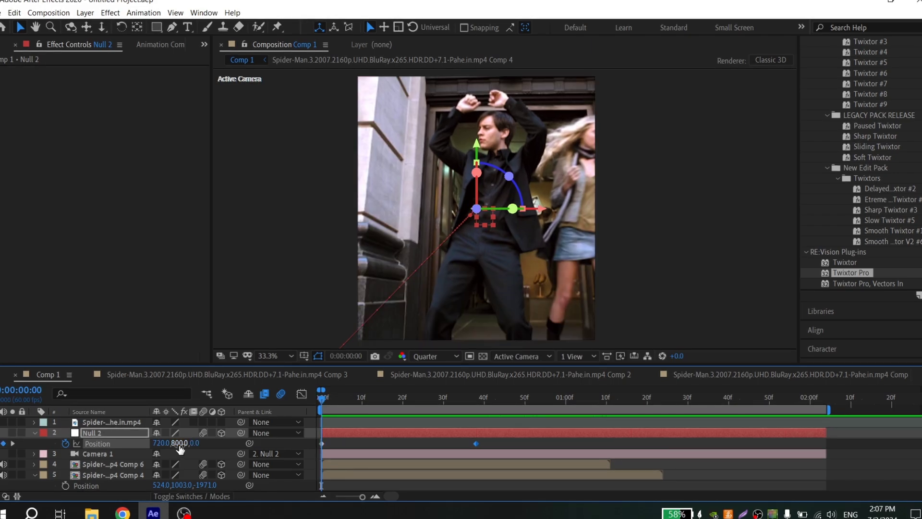
Set the X position of Null 2's keyframe at 0:00:00:00 to 729 and preview the transition
{"action": "left_click_drag", "start_coordinate": [156, 443], "coordinate": [158, 443]}
{"action": "left_click_drag", "start_coordinate": [162, 443], "coordinate": [171, 443]}
{"action": "key", "text": "space"}
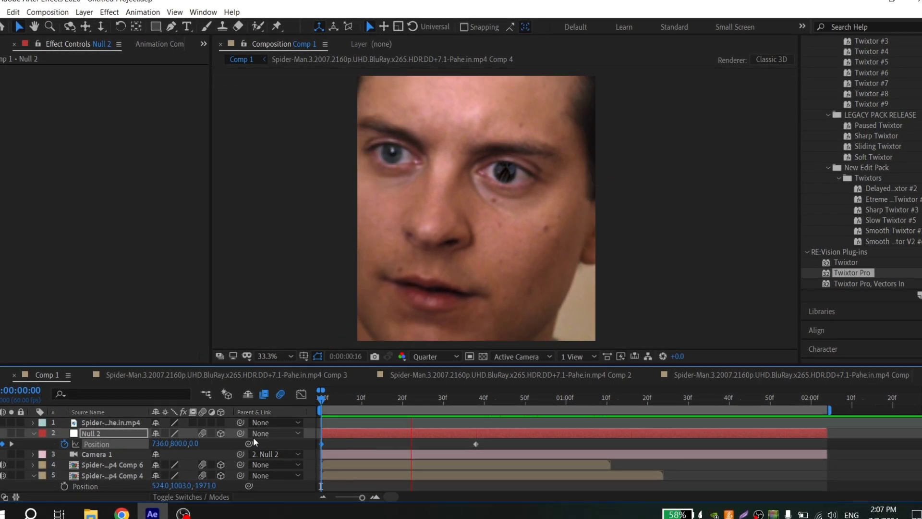
{"action": "left_click", "coordinate": [343, 401]}
{"action": "left_click_drag", "start_coordinate": [344, 401], "coordinate": [311, 402]}
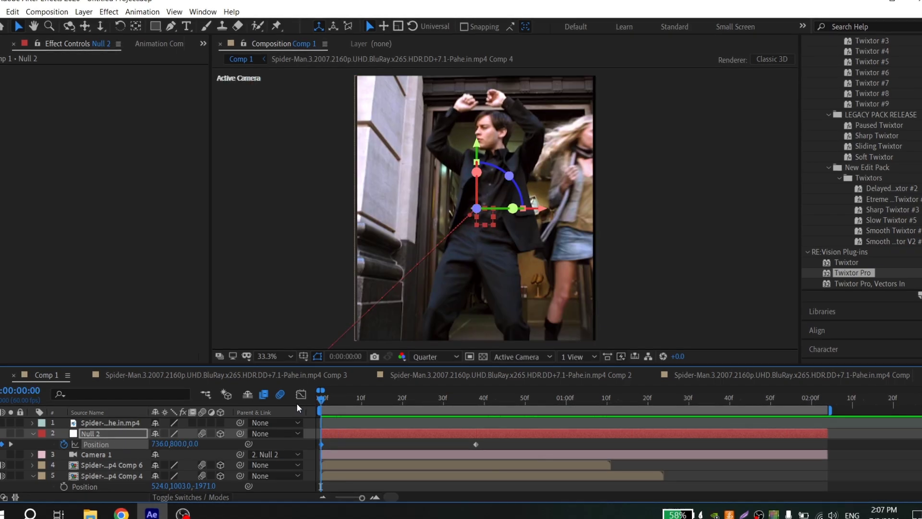
{"action": "left_click_drag", "start_coordinate": [158, 443], "coordinate": [150, 443]}
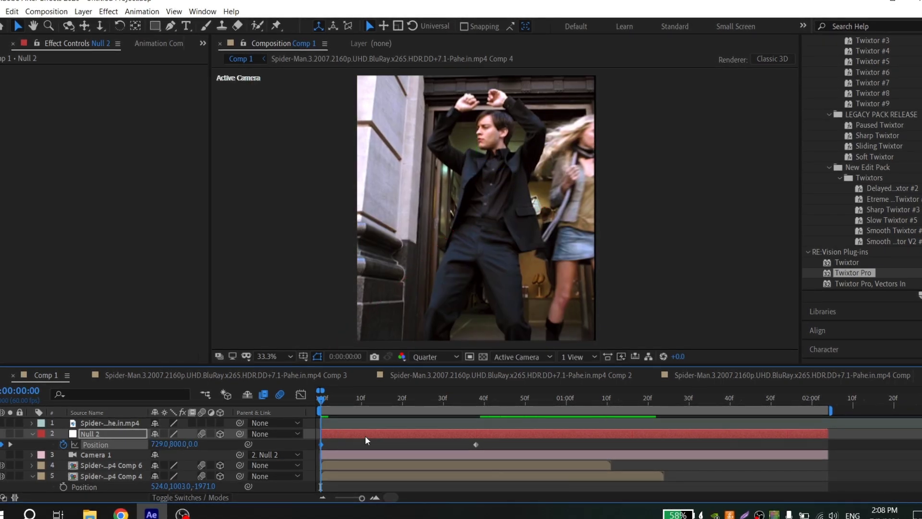
{"action": "key", "text": "space"}
{"action": "key", "text": "space"}
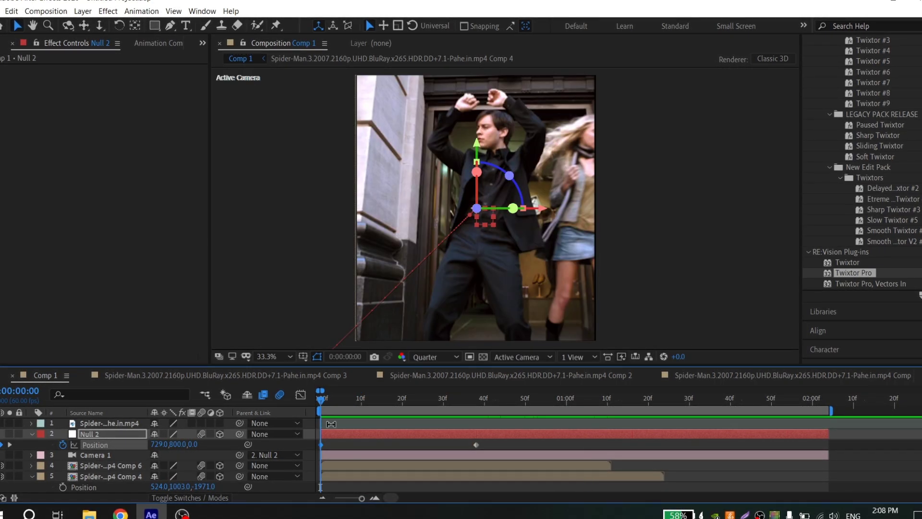
Find the Motion Tile effect and apply it to the dancing clip's layer
{"action": "left_click", "coordinate": [370, 464]}
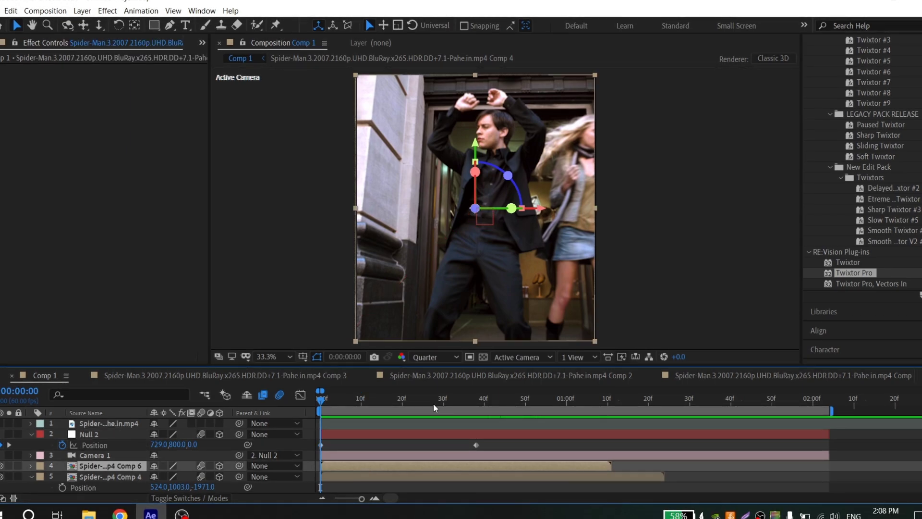
{"action": "scroll", "coordinate": [857, 154], "scroll_direction": "up", "scroll_amount": 6}
{"action": "left_click", "coordinate": [860, 97]}
{"action": "type", "text": "motio"}
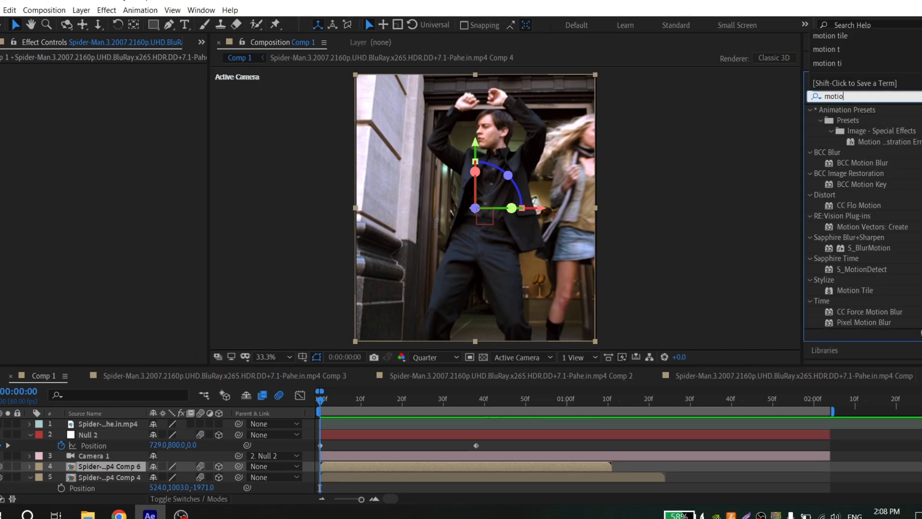
{"action": "left_click_drag", "start_coordinate": [866, 294], "coordinate": [761, 331]}
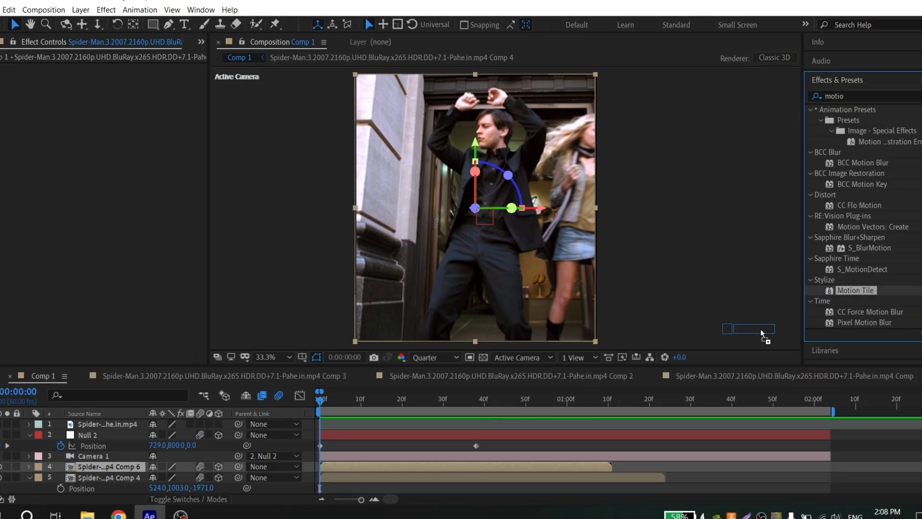
{"action": "left_click_drag", "start_coordinate": [872, 309], "coordinate": [397, 470]}
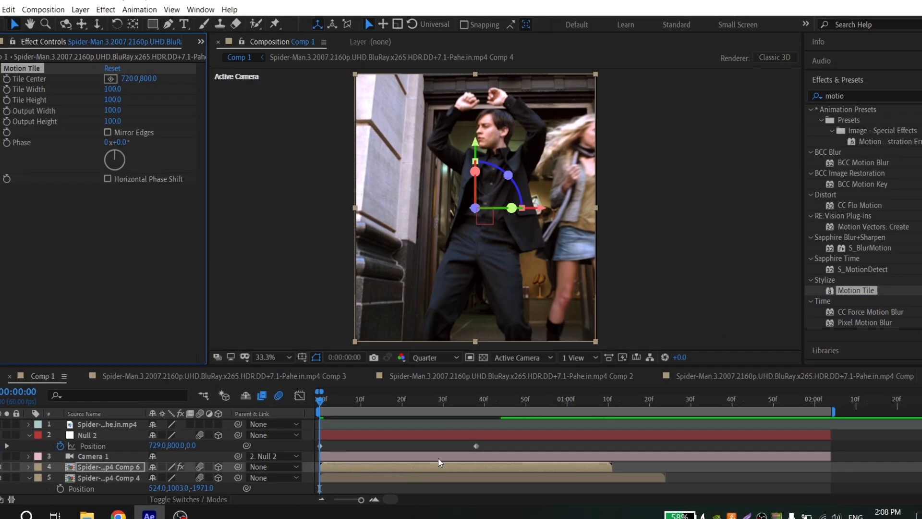
Set Motion Tile's output width and height to 300 with Mirror Edges enabled, and preview the transition
{"action": "type", "text": "300"}
{"action": "left_click", "coordinate": [114, 121]}
{"action": "type", "text": "3"}
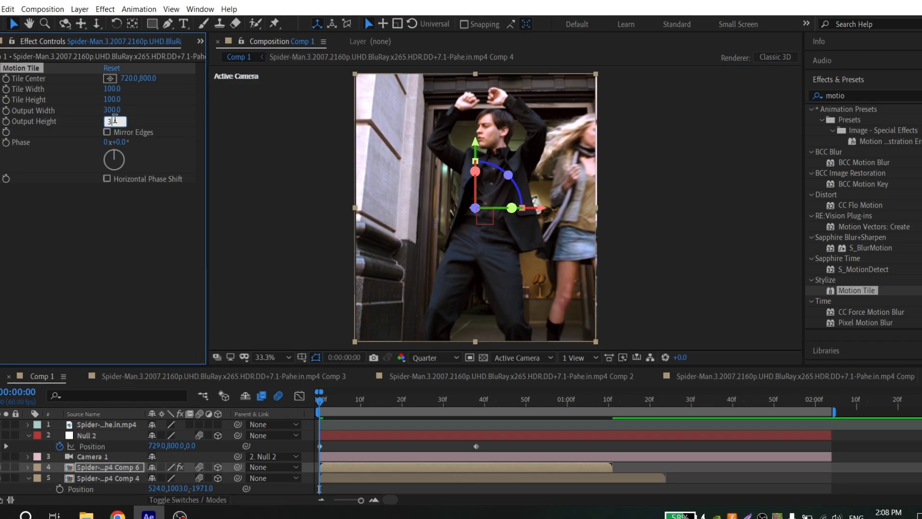
{"action": "left_click", "coordinate": [635, 448]}
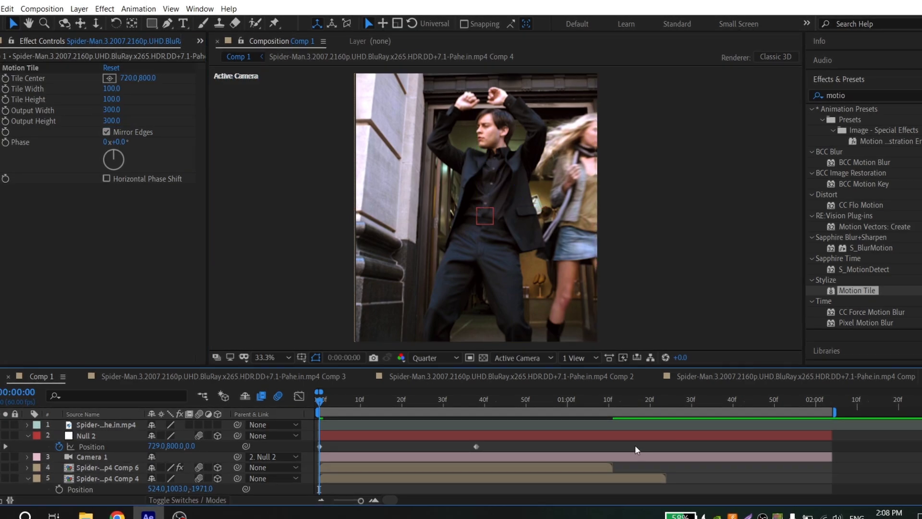
{"action": "key", "text": "space"}
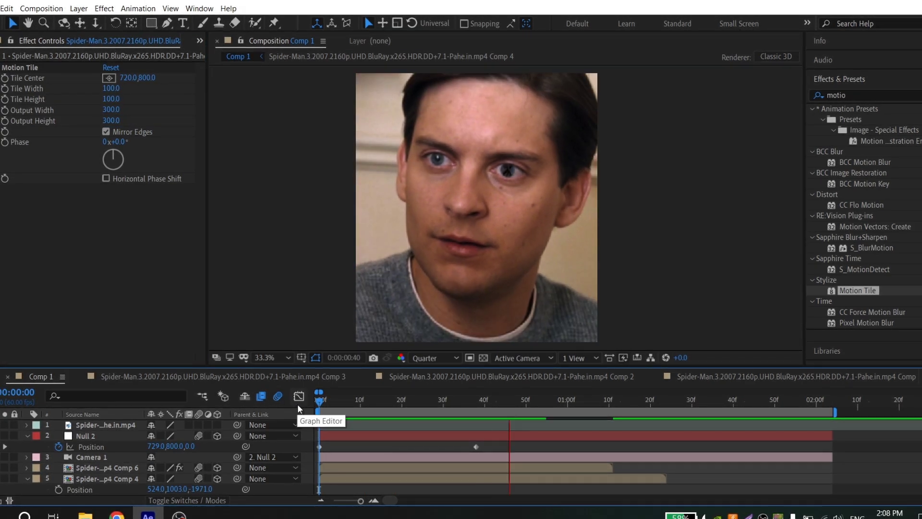
{"action": "left_click_drag", "start_coordinate": [344, 399], "coordinate": [278, 403]}
{"action": "key", "text": "space"}
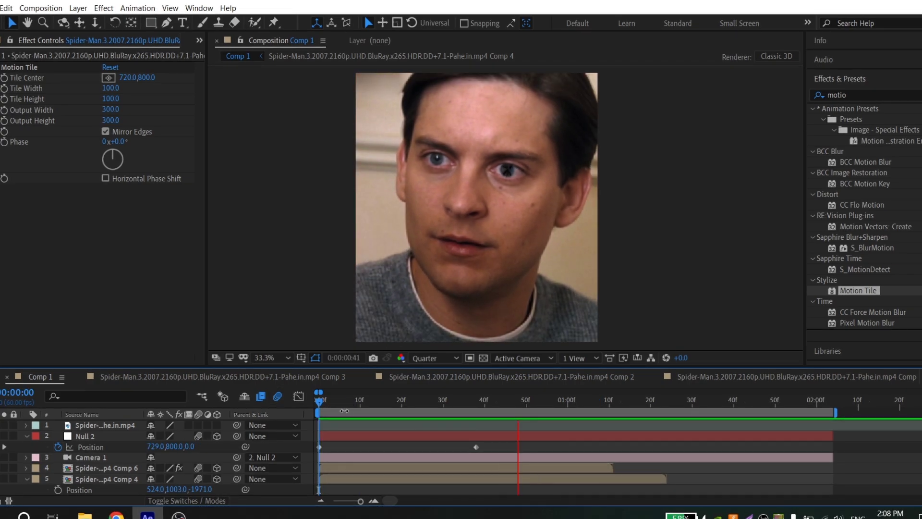
Ease both of Null 2's Position keyframes, shape their speed graph into a sharp peak near the middle of the move, and preview it
{"action": "key", "text": "space"}
{"action": "left_click_drag", "start_coordinate": [491, 444], "coordinate": [344, 448]}
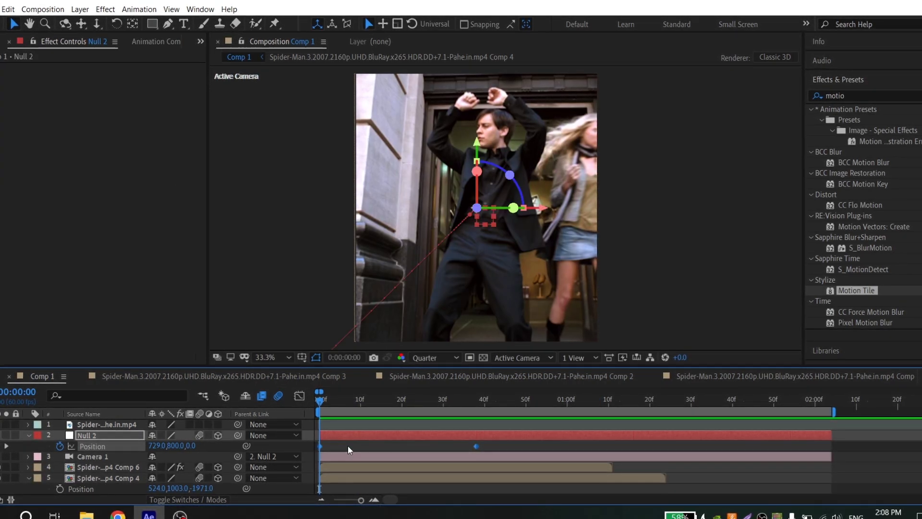
{"action": "left_click", "coordinate": [300, 396]}
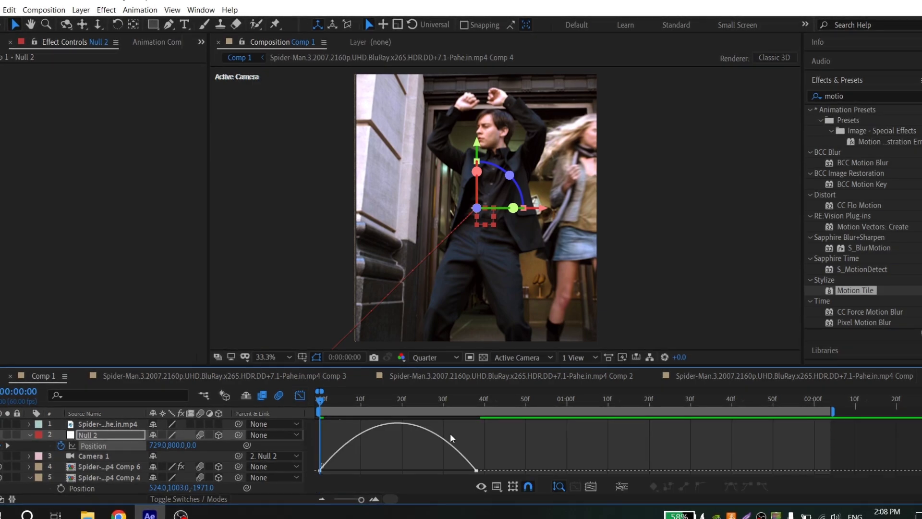
{"action": "left_click_drag", "start_coordinate": [498, 446], "coordinate": [319, 473]}
{"action": "left_click_drag", "start_coordinate": [450, 470], "coordinate": [406, 470]}
{"action": "left_click_drag", "start_coordinate": [347, 468], "coordinate": [376, 468]}
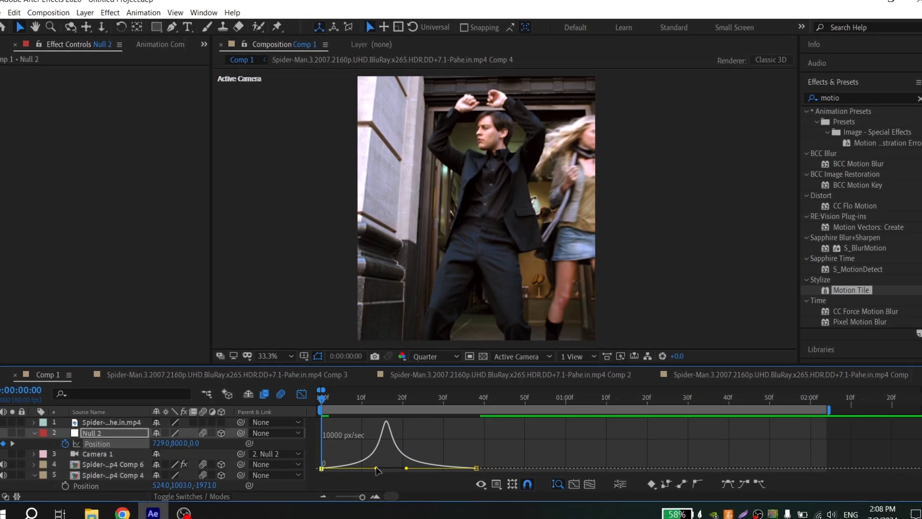
{"action": "key", "text": "space"}
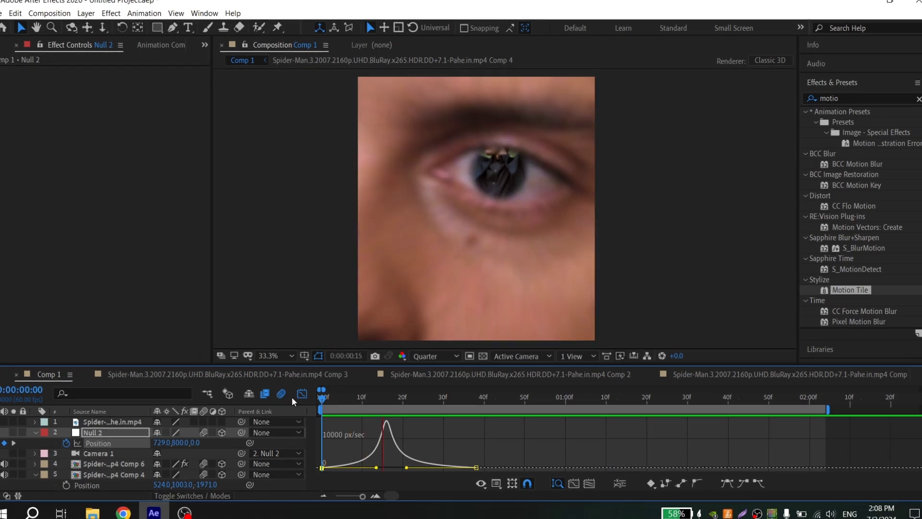
{"action": "key", "text": "space"}
{"action": "left_click", "coordinate": [302, 394]}
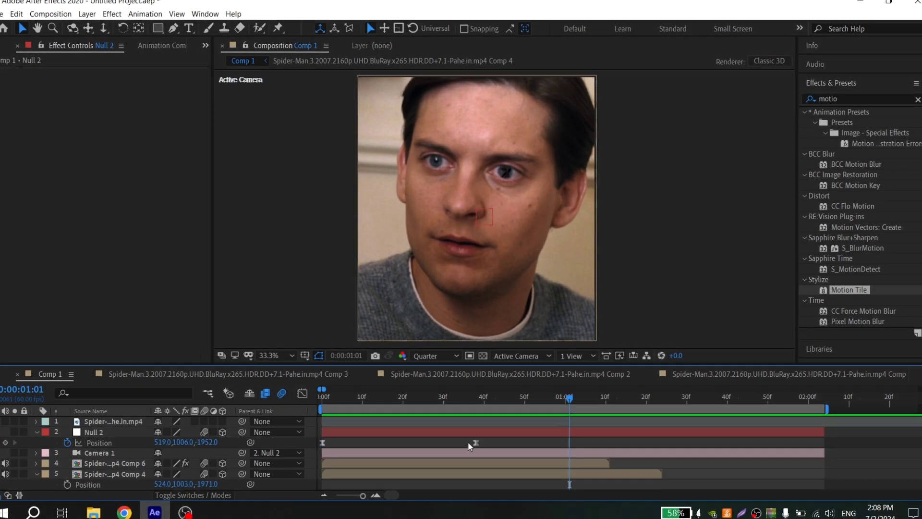
Stretch Null 2's Position animation so its last keyframe falls at about 0:00:01:05, keeping the speed curve's shape, and preview the transition
{"action": "left_click_drag", "start_coordinate": [476, 443], "coordinate": [301, 452]}
{"action": "scroll", "coordinate": [567, 445], "scroll_direction": "down", "scroll_amount": 2}
{"action": "left_click_drag", "start_coordinate": [477, 441], "coordinate": [381, 464]}
{"action": "key", "text": "shift+F3"}
{"action": "key", "text": "space"}
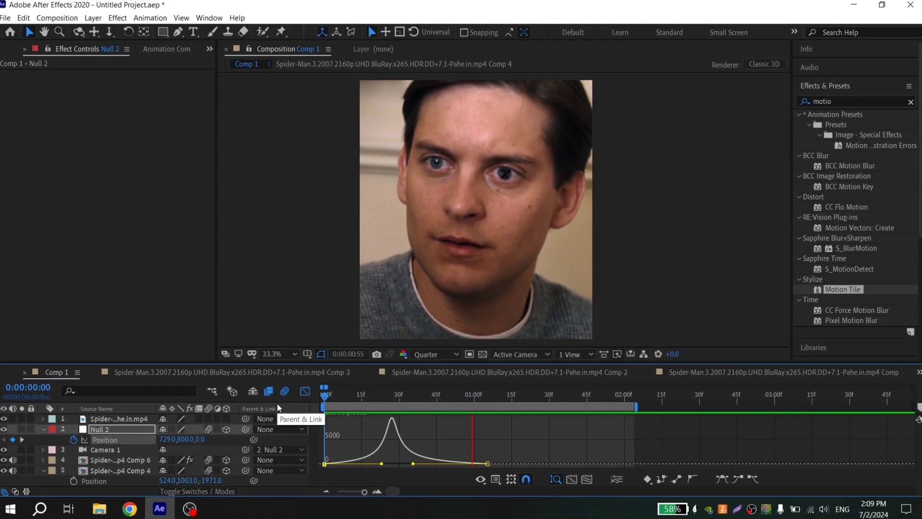
{"action": "scroll", "coordinate": [330, 413], "scroll_direction": "up", "scroll_amount": 1}
{"action": "key", "text": "space"}
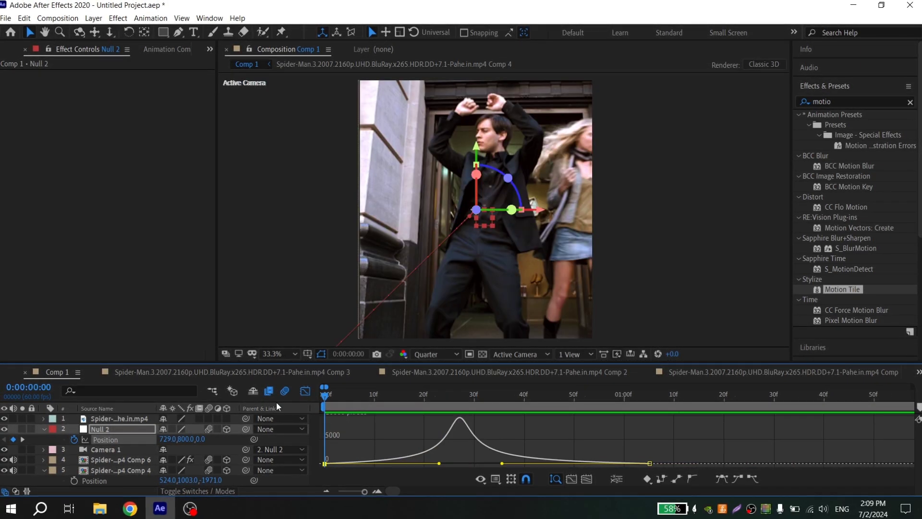
{"action": "left_click", "coordinate": [306, 390]}
{"action": "key", "text": "space"}
{"action": "key", "text": "space"}
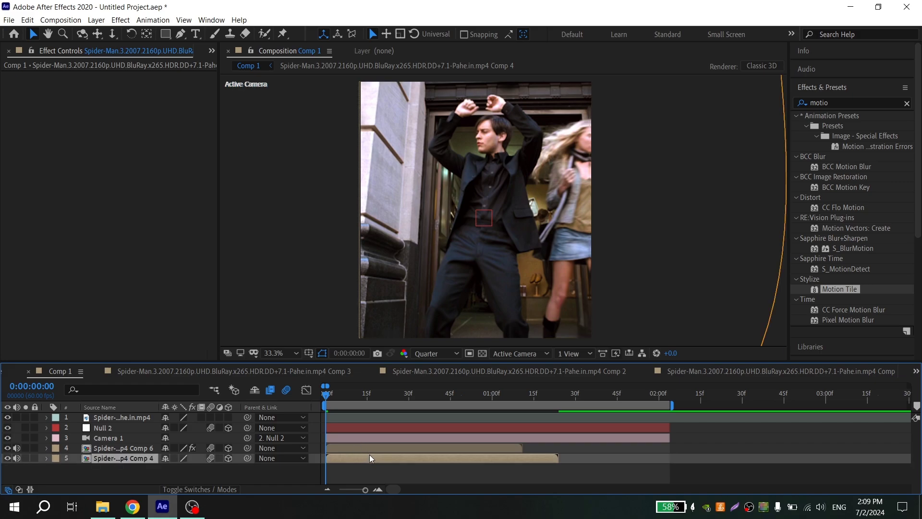
Set Mask 2 on the face clip's layer to Add mode and keyframe its Mask Opacity at 0% at 0:00:00:00
{"action": "key", "text": "m"}
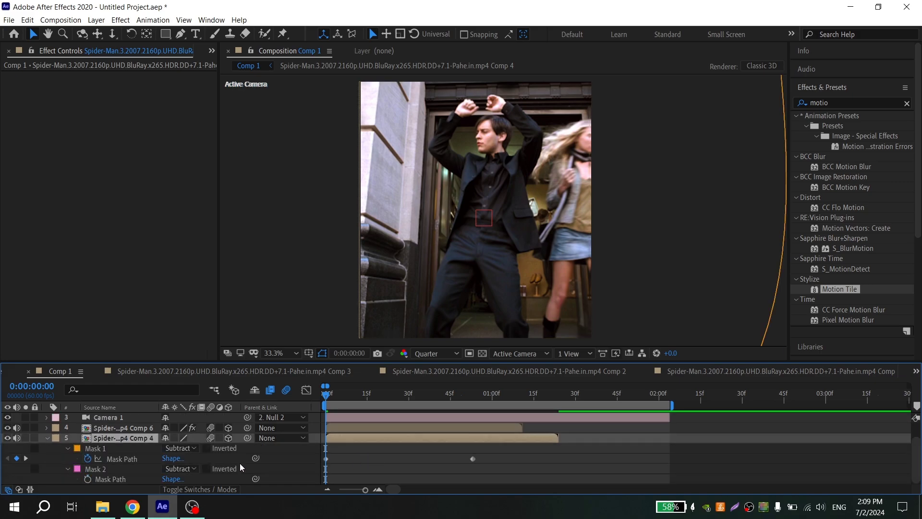
{"action": "left_click", "coordinate": [166, 469]}
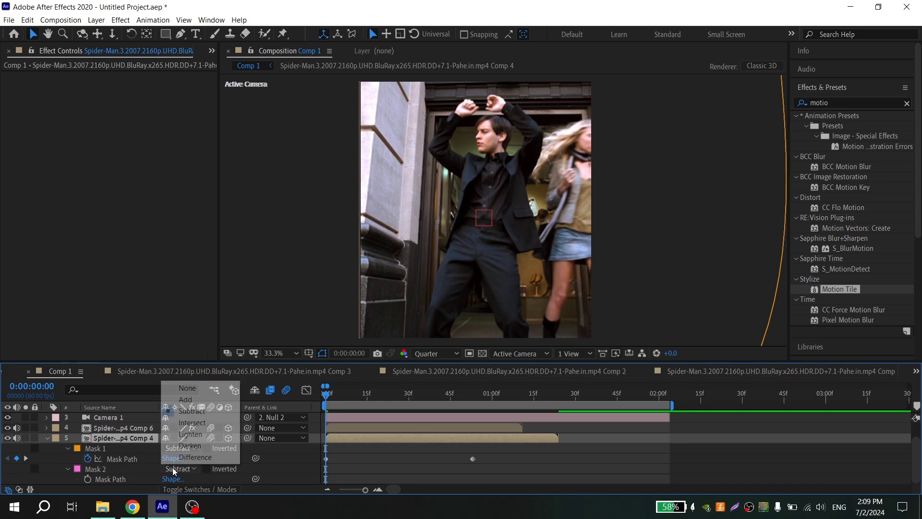
{"action": "left_click", "coordinate": [185, 400]}
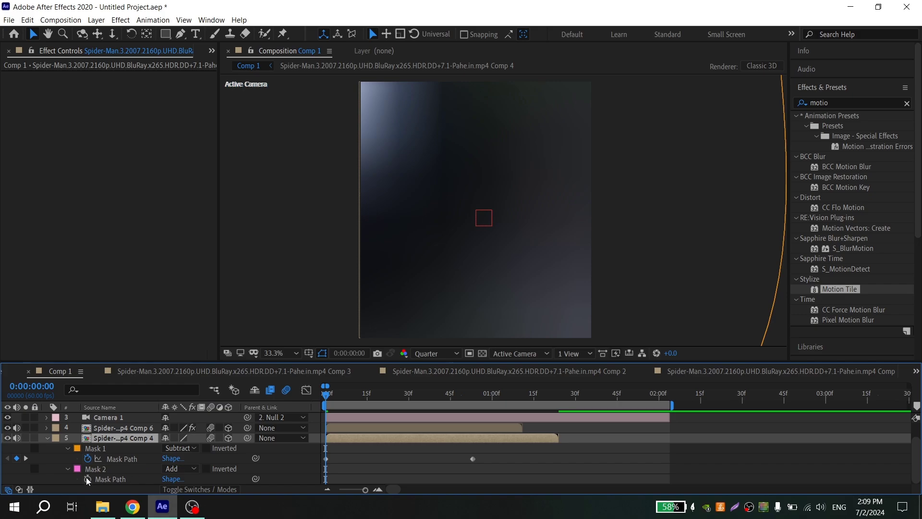
{"action": "left_click", "coordinate": [68, 468]}
{"action": "scroll", "coordinate": [85, 477], "scroll_direction": "down", "scroll_amount": 3}
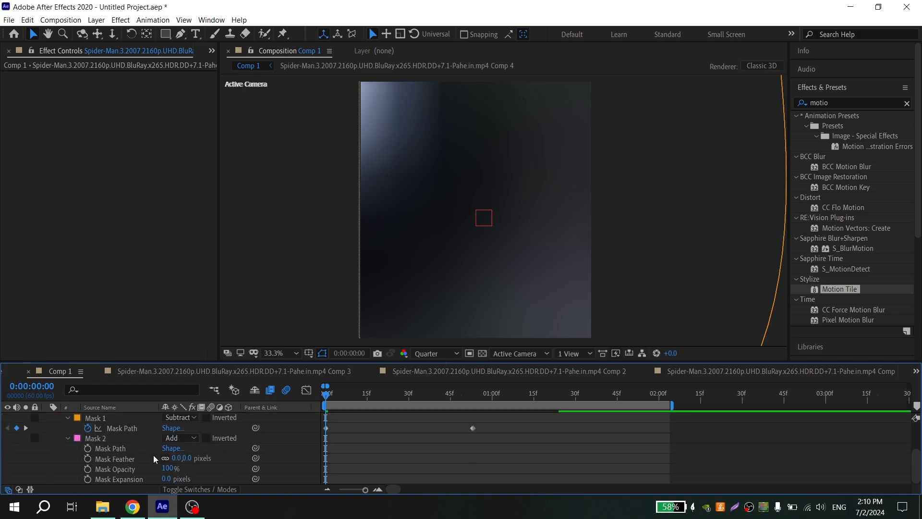
{"action": "left_click_drag", "start_coordinate": [170, 471], "coordinate": [98, 476]}
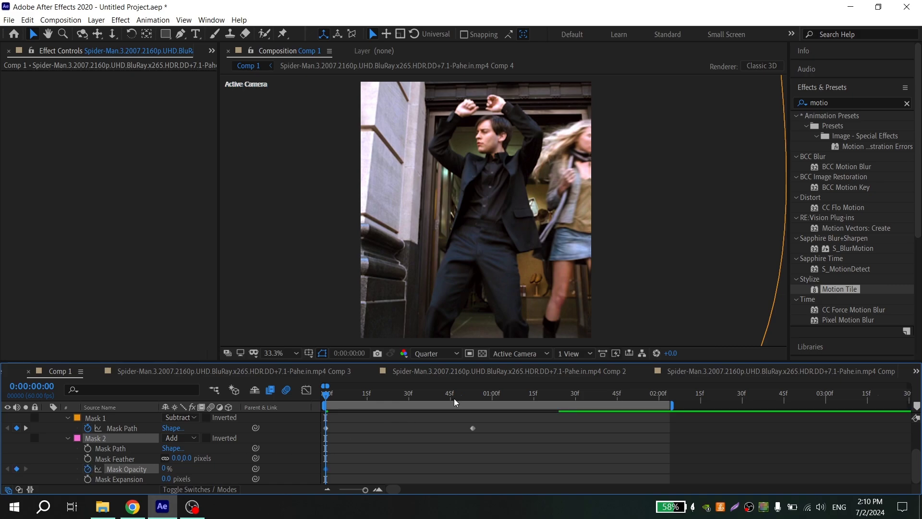
Keyframe Mask 2's opacity at its full value at 0:00:00:53, ease both opacity keyframes, and preview the transition
{"action": "left_click_drag", "start_coordinate": [460, 397], "coordinate": [474, 400]}
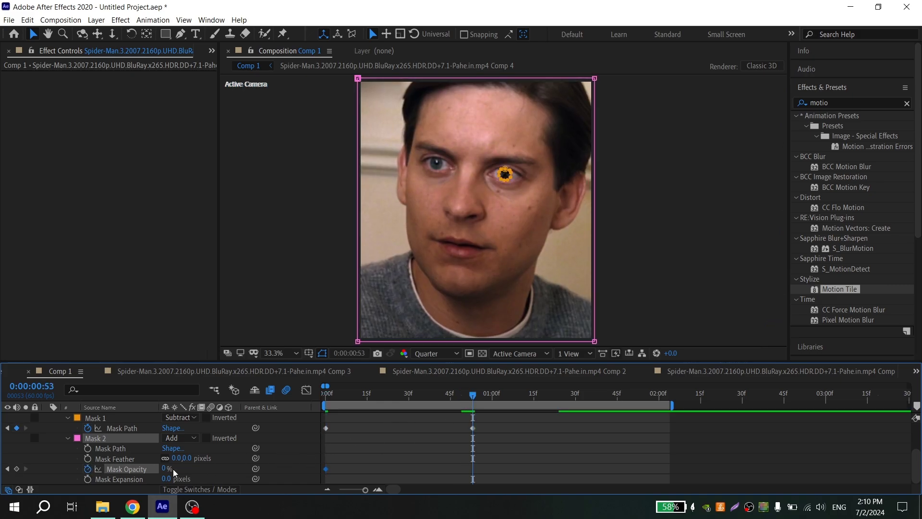
{"action": "left_click_drag", "start_coordinate": [162, 469], "coordinate": [408, 466]}
{"action": "left_click_drag", "start_coordinate": [473, 456], "coordinate": [338, 477]}
{"action": "key", "text": "F9"}
{"action": "key", "text": "Home"}
{"action": "key", "text": "space"}
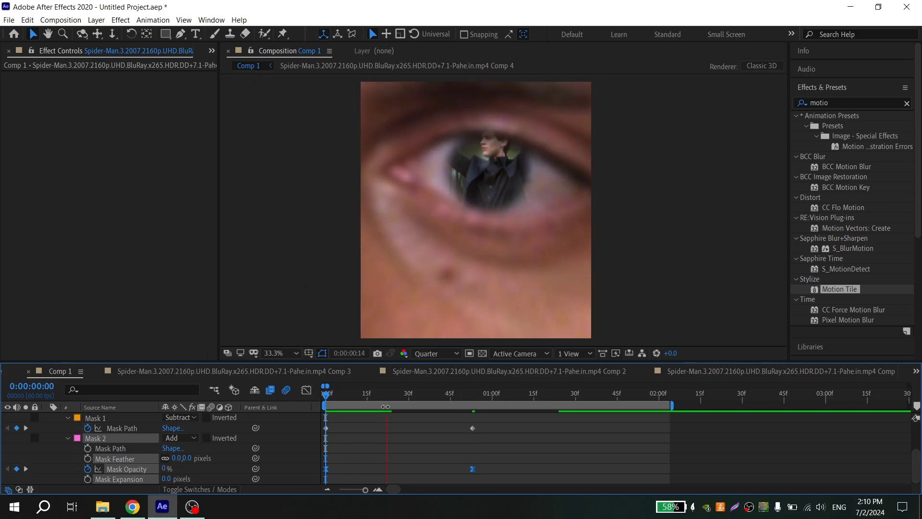
{"action": "key", "text": "space"}
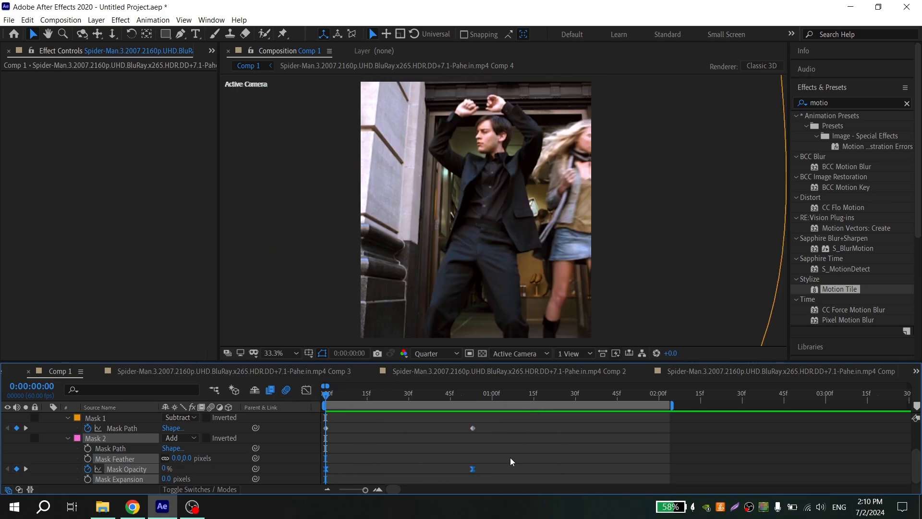
Shape Mask 2's opacity speed graph to peak early, at about 15 frames, with a long ease-out, and preview the transition
{"action": "left_click", "coordinate": [306, 390]}
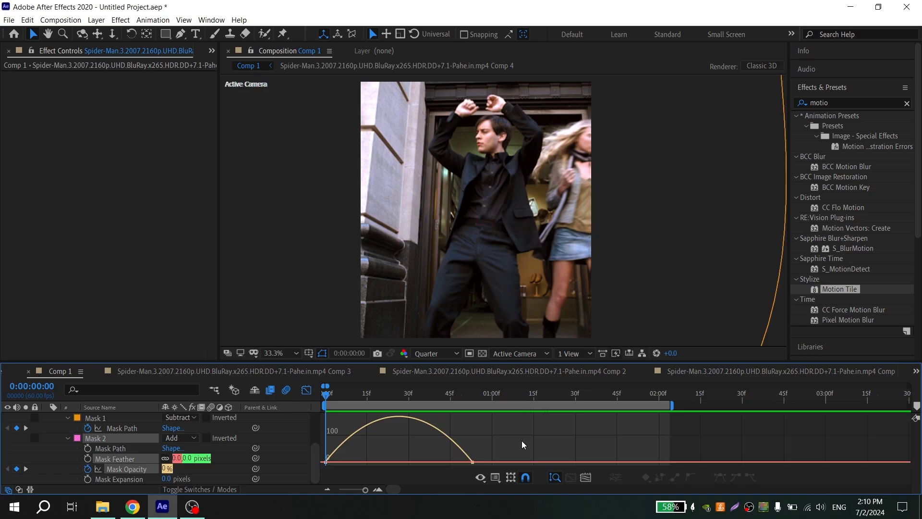
{"action": "left_click", "coordinate": [128, 470]}
{"action": "left_click_drag", "start_coordinate": [447, 464], "coordinate": [421, 464]}
{"action": "key", "text": "space"}
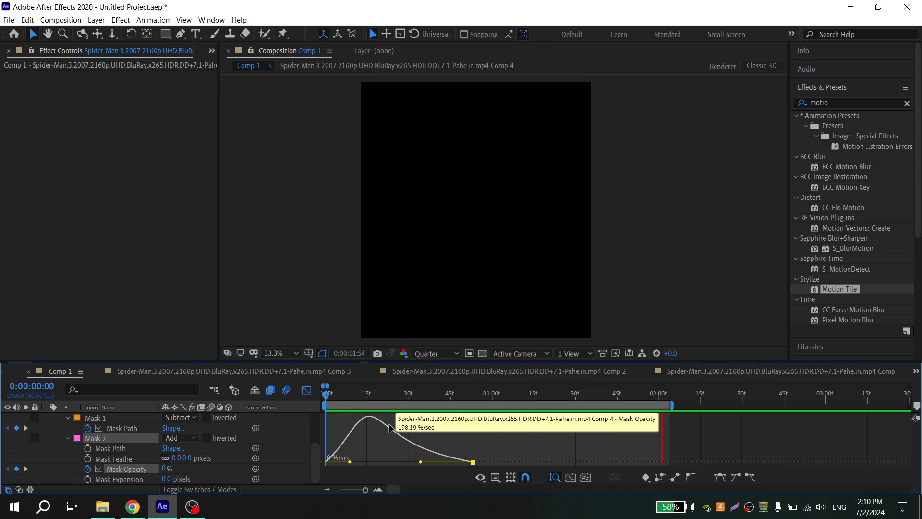
{"action": "key", "text": "shift+F3"}
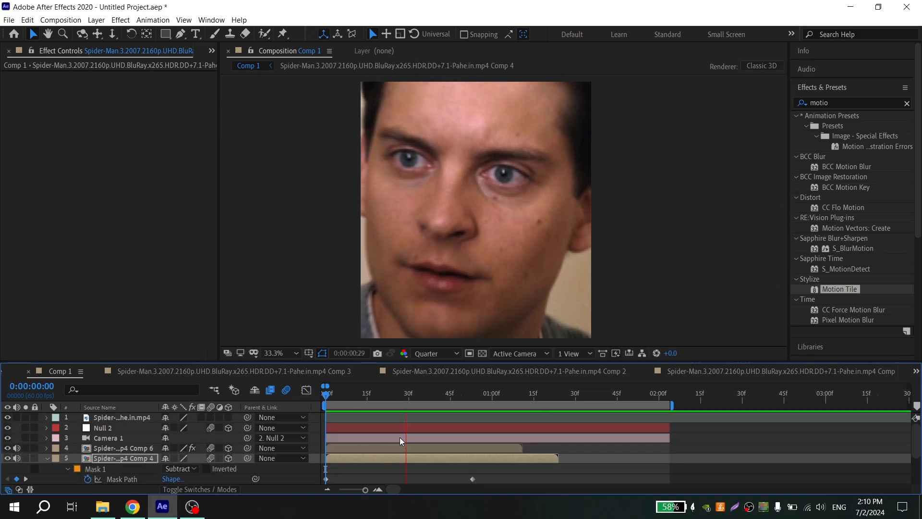